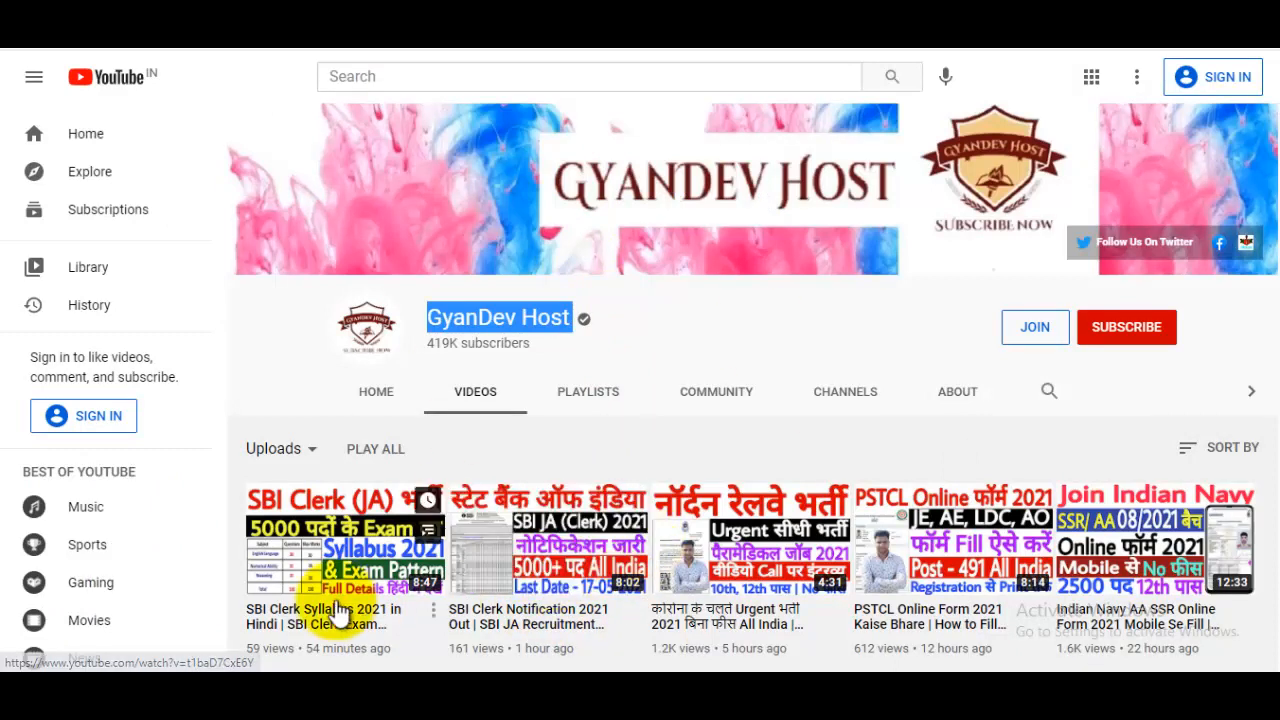
From the SBI Clerk article's Important Link list, follow Apply Online.
mouse_move(410, 555)
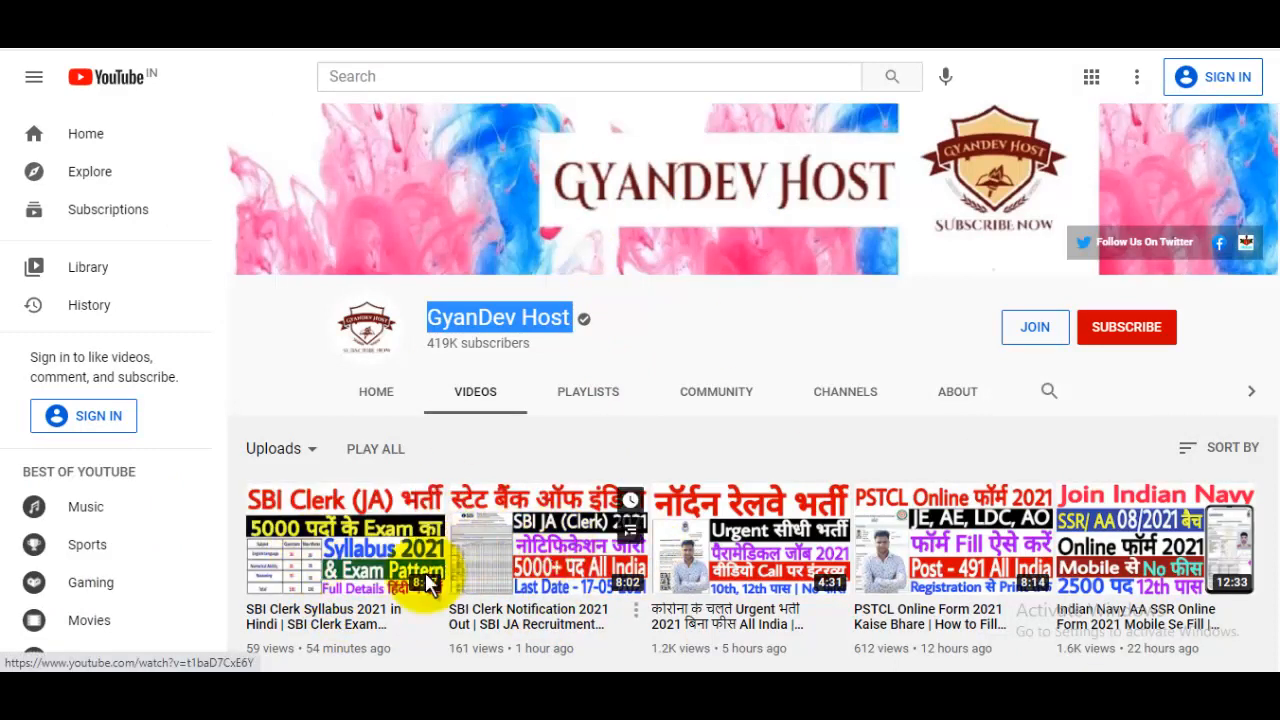
mouse_move(590, 548)
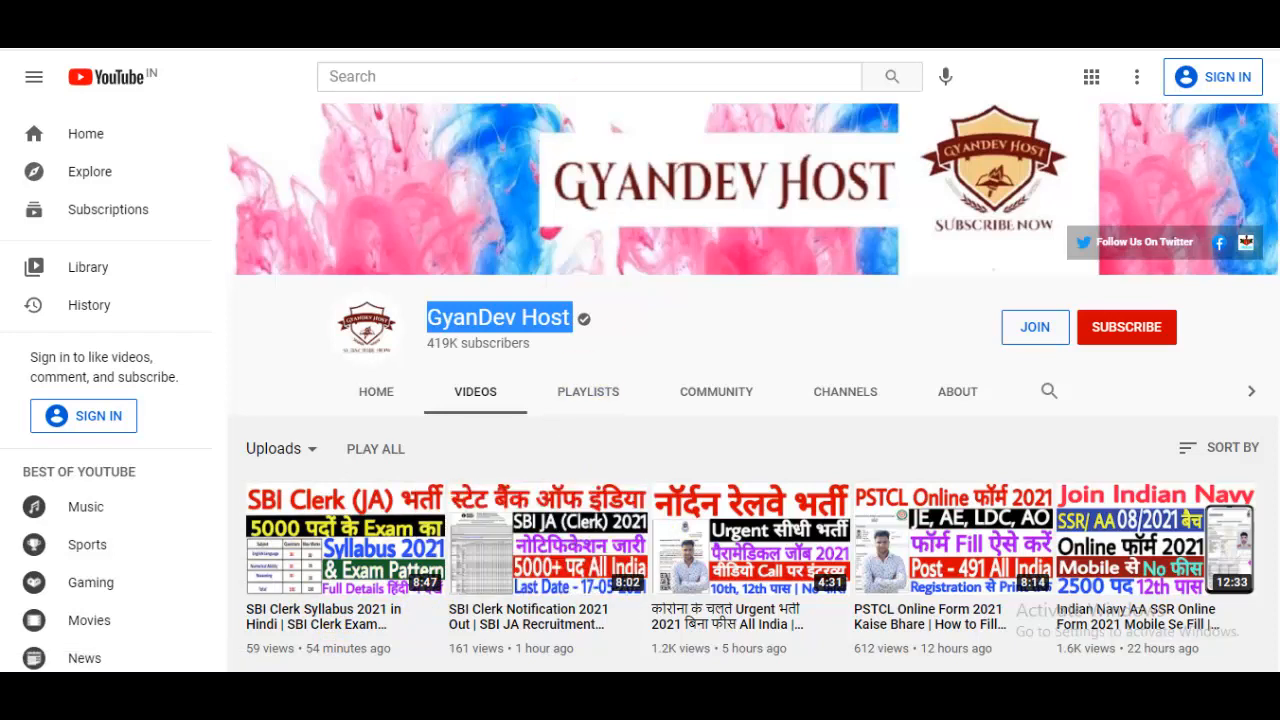
left_click(604, 20)
scroll(590, 315, "down", 10)
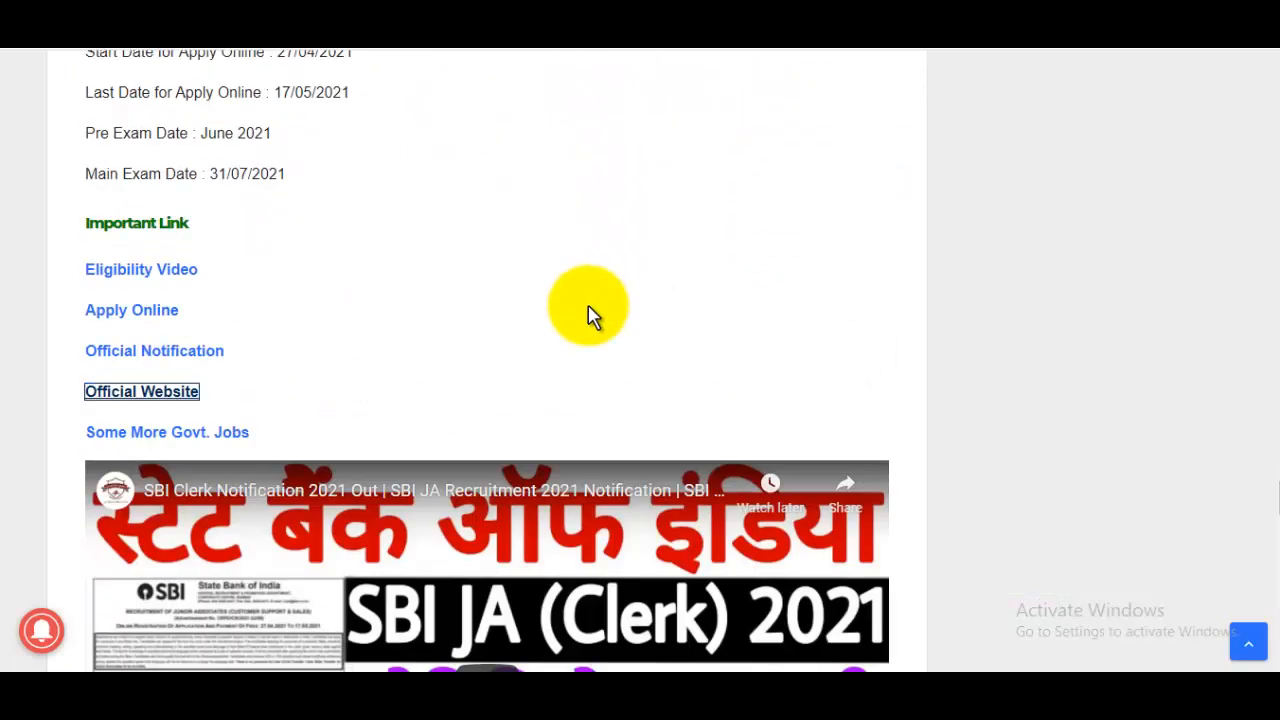
left_click(152, 314)
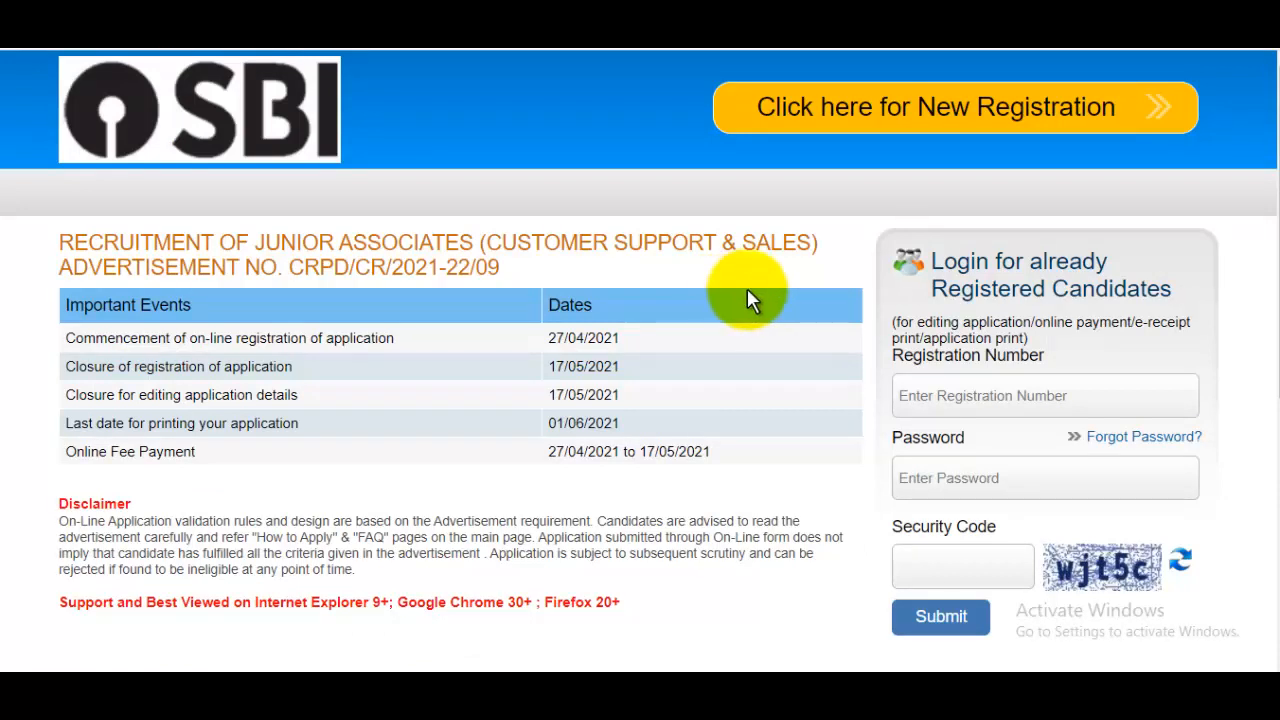
Start a new registration and enter the candidate's first and last name with confirmation.
left_click(914, 112)
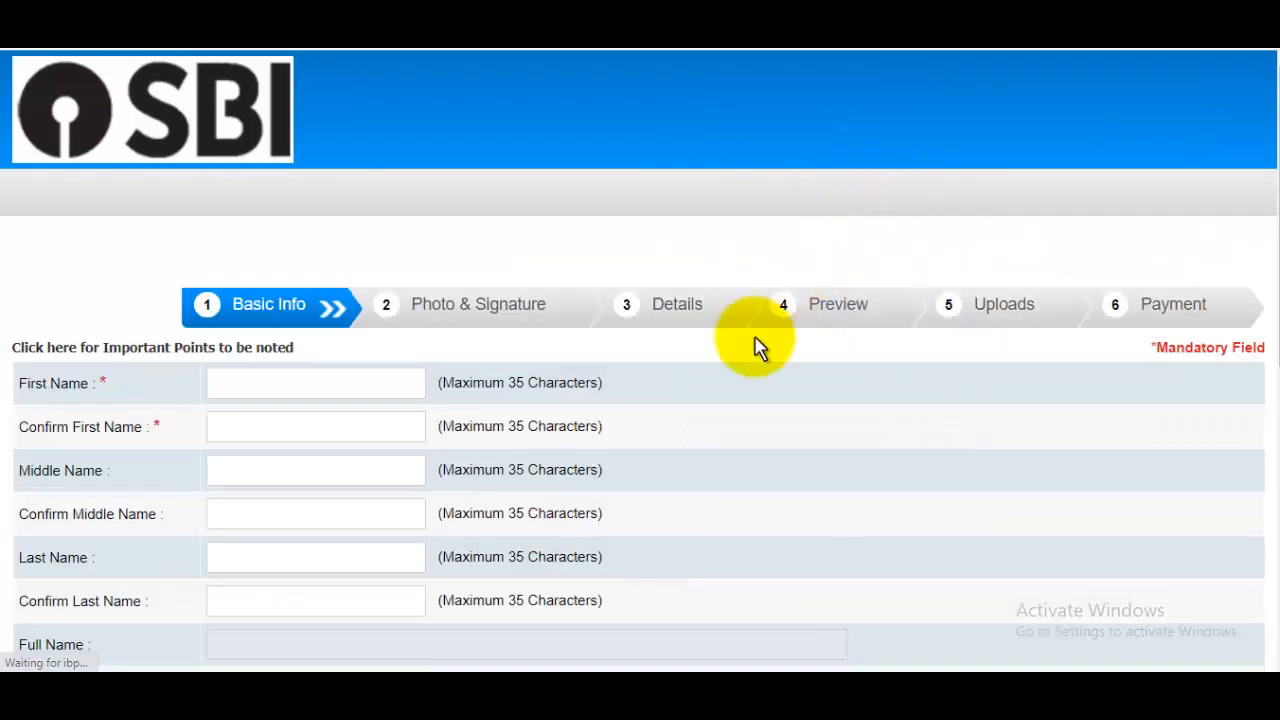
scroll(757, 345, "down", 2)
left_click(282, 204)
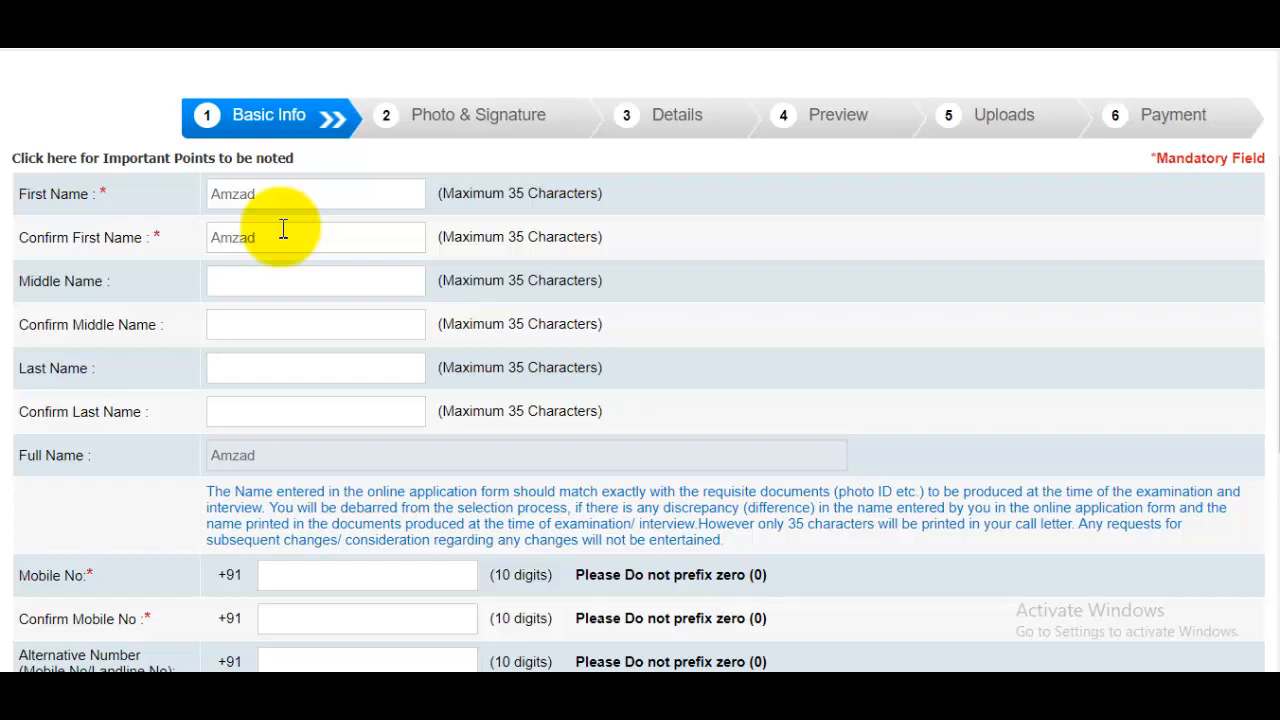
left_click(285, 278)
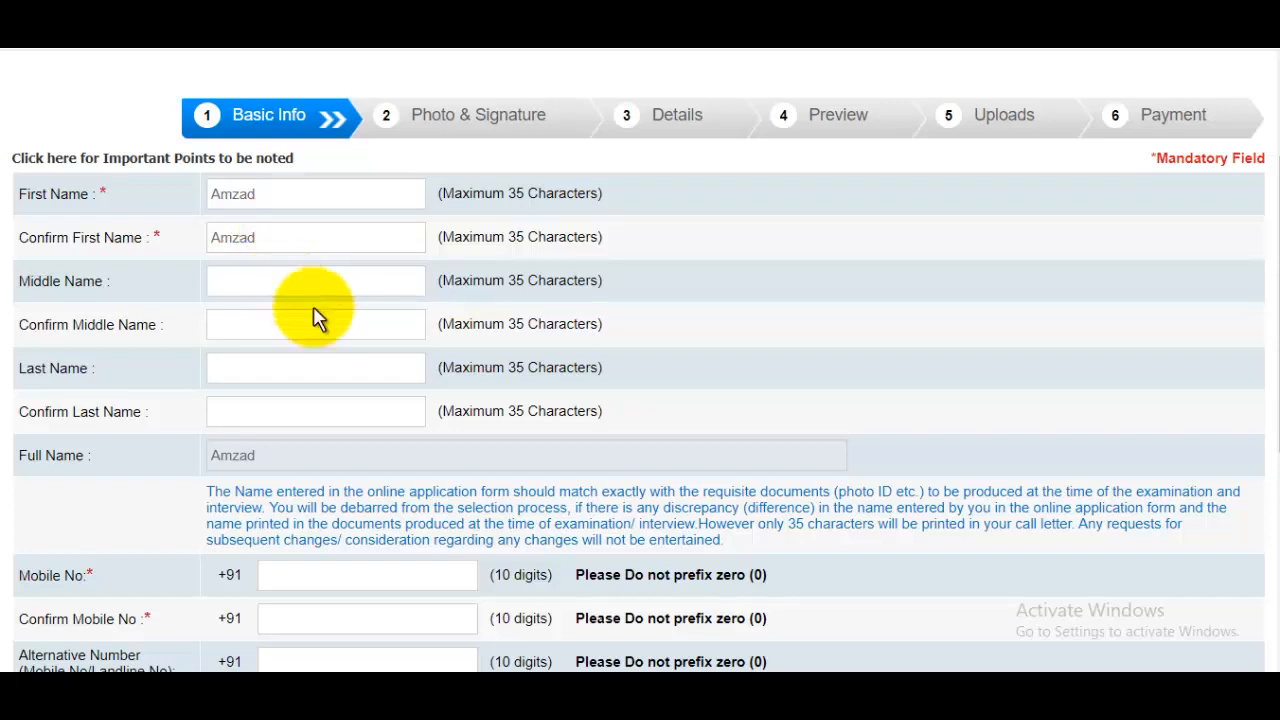
left_click(301, 369)
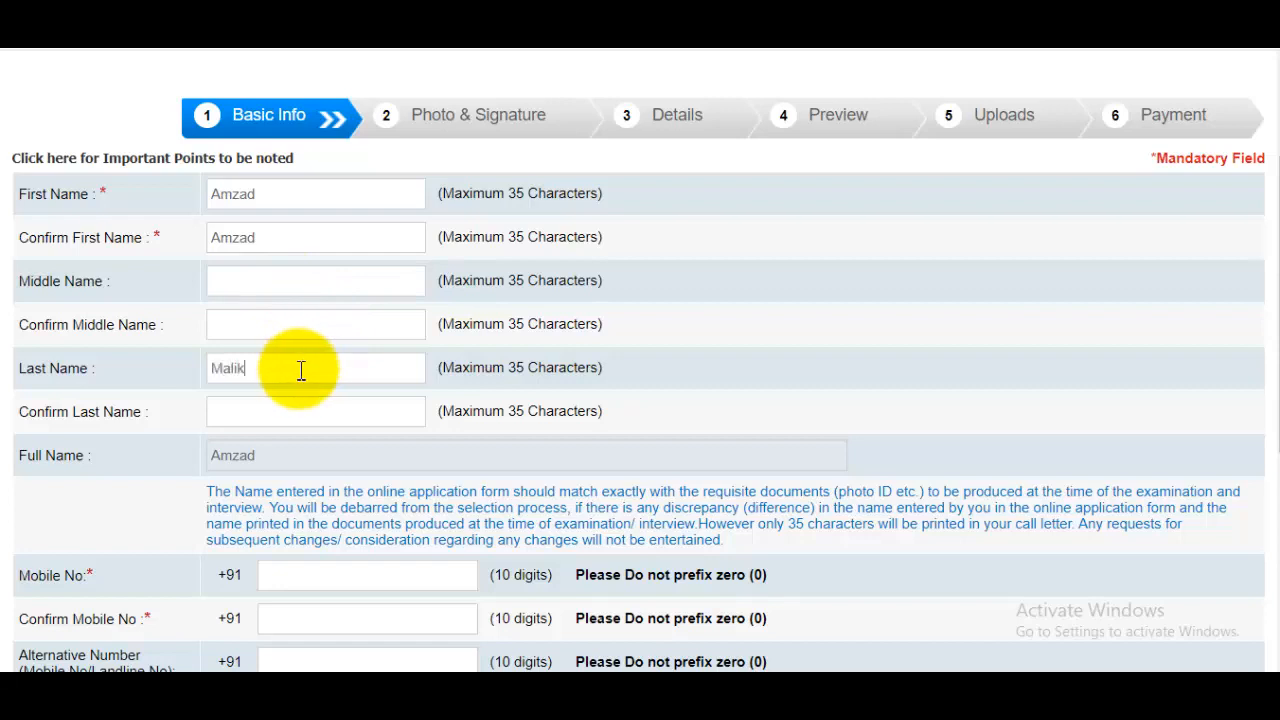
left_click(293, 420)
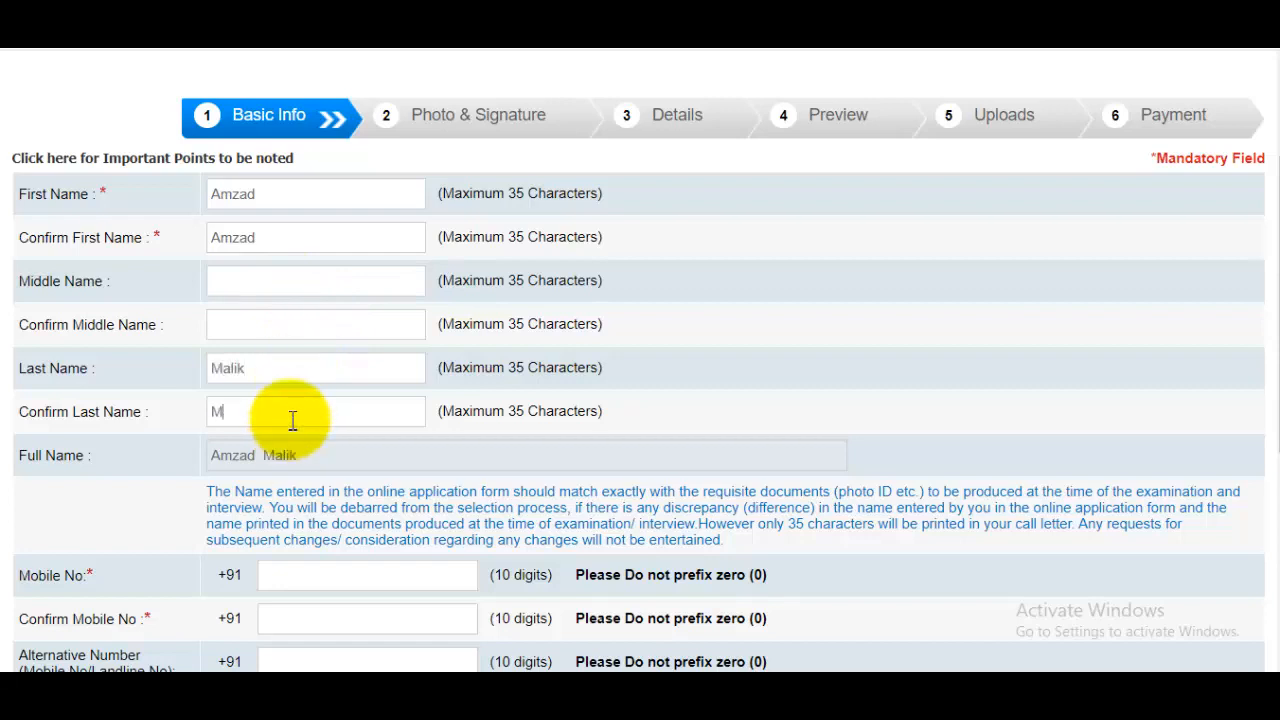
Fill in the mobile number fields and the e-mail address with the gmail.com domain.
scroll(331, 420, "down", 2)
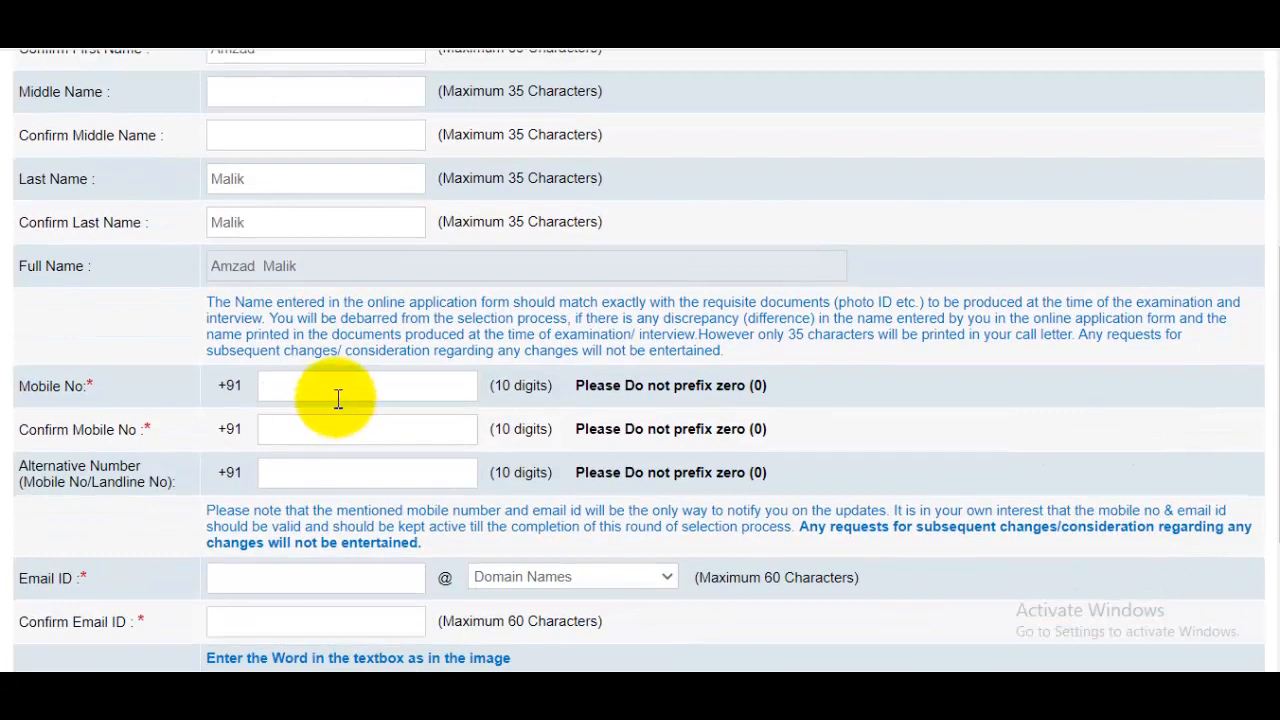
scroll(338, 398, "down", 1)
left_click(314, 346)
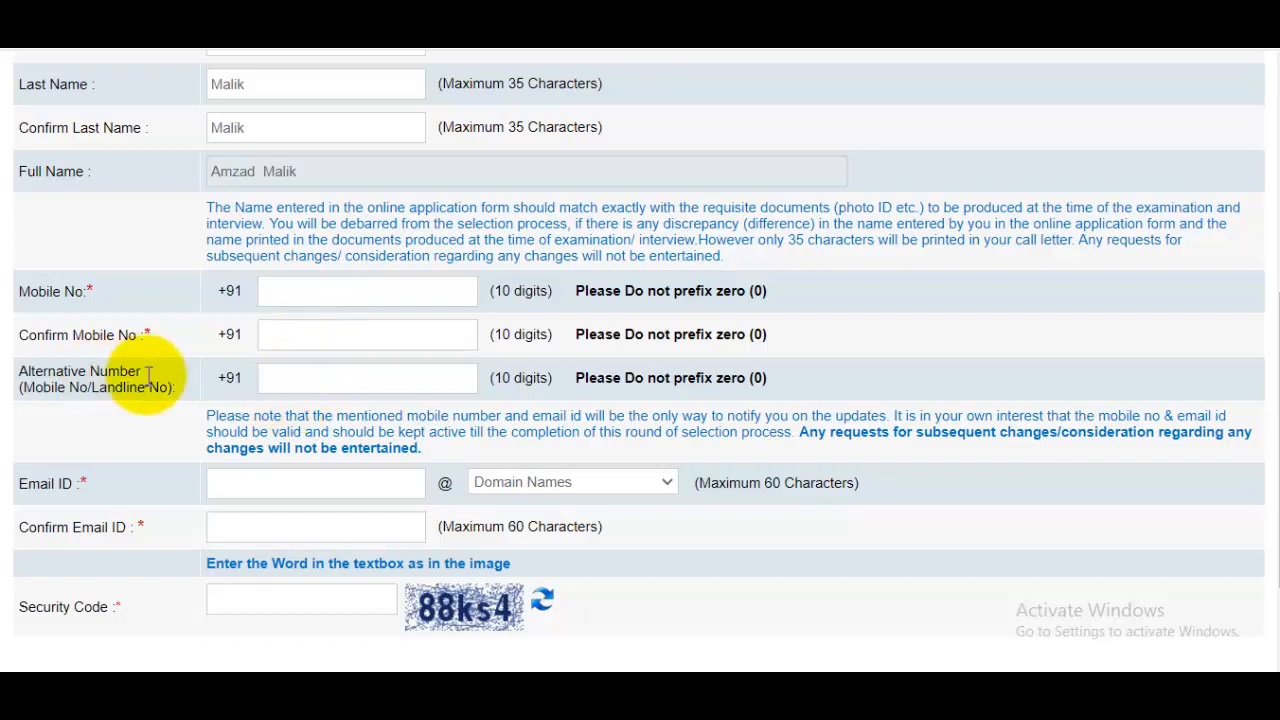
left_click(311, 376)
scroll(400, 371, "down", 2)
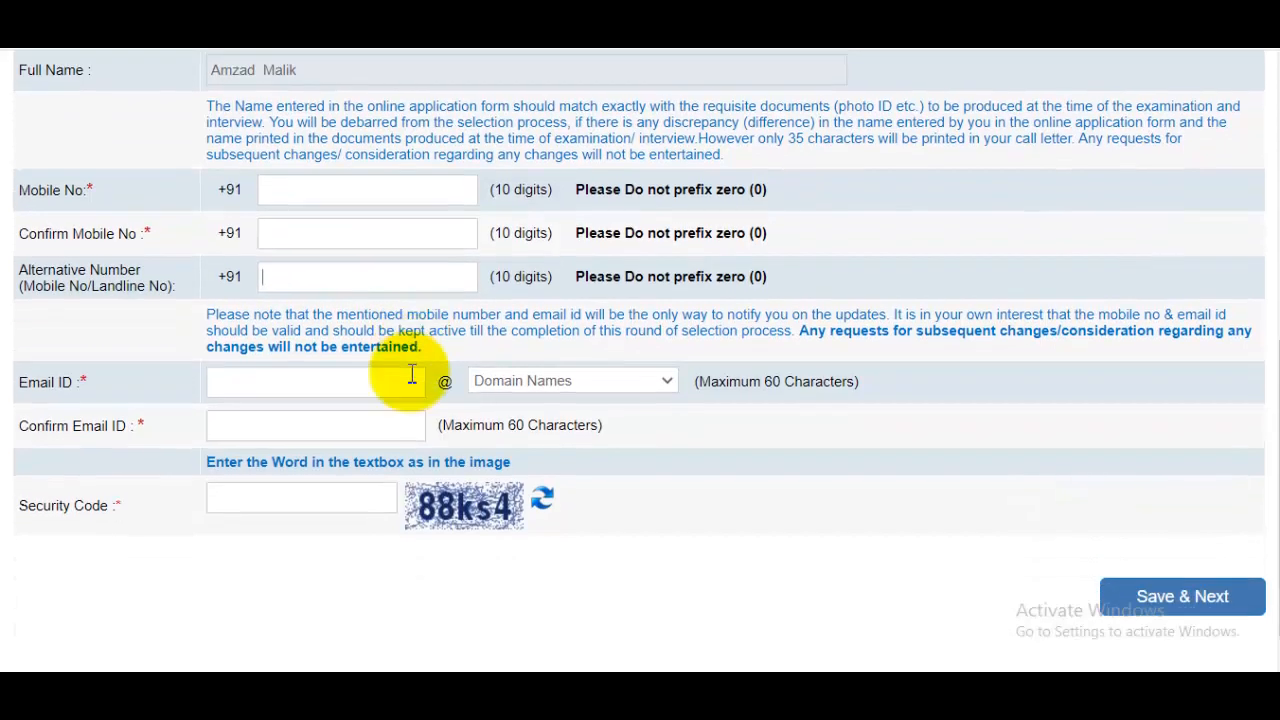
left_click(323, 351)
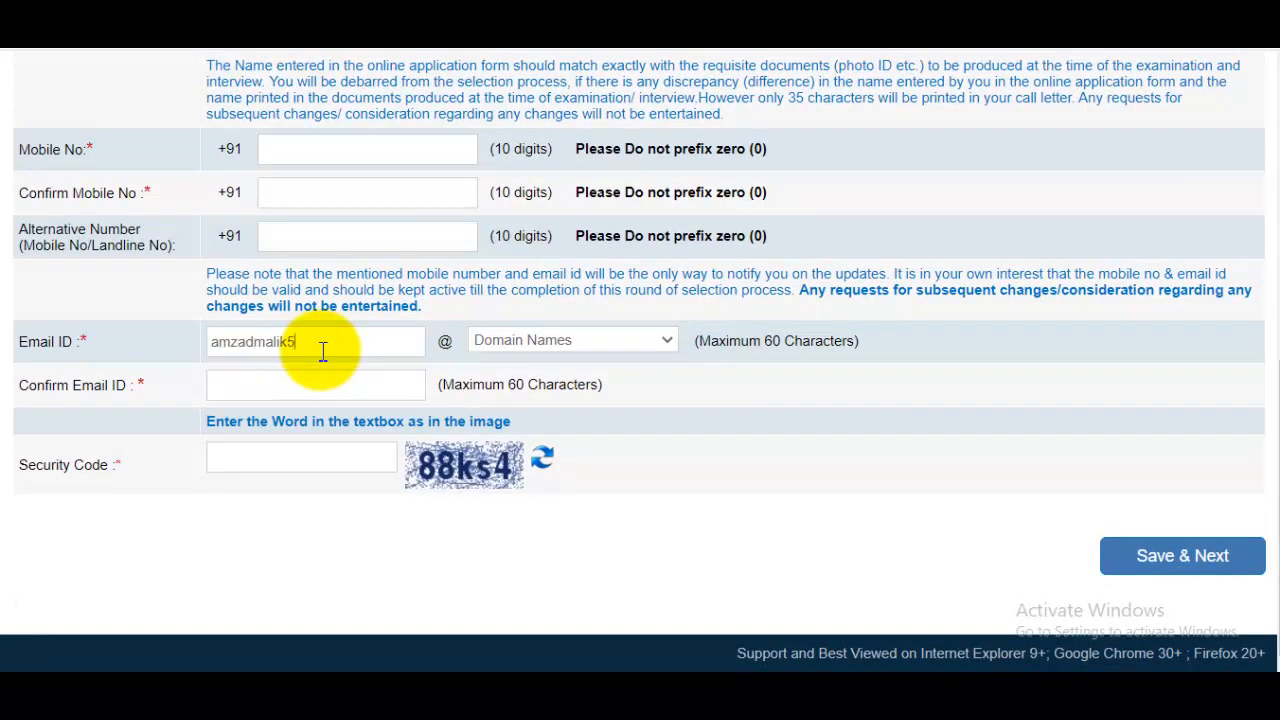
left_click(565, 344)
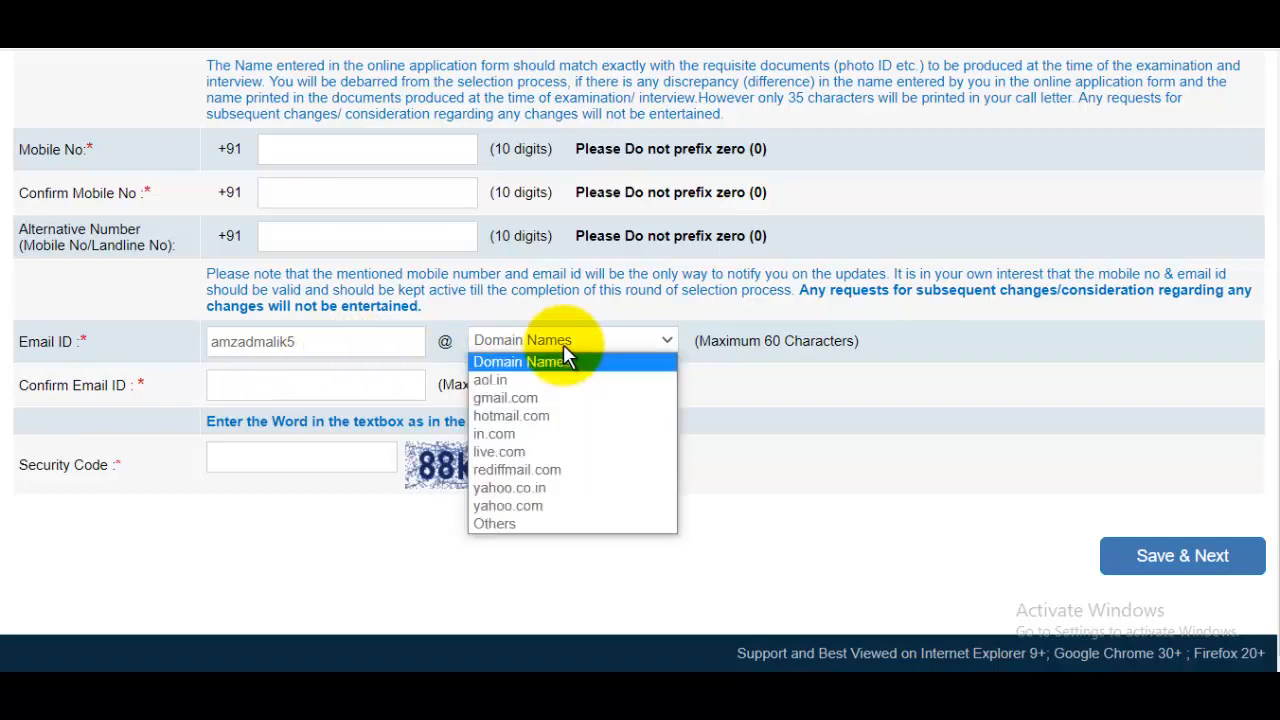
left_click(522, 398)
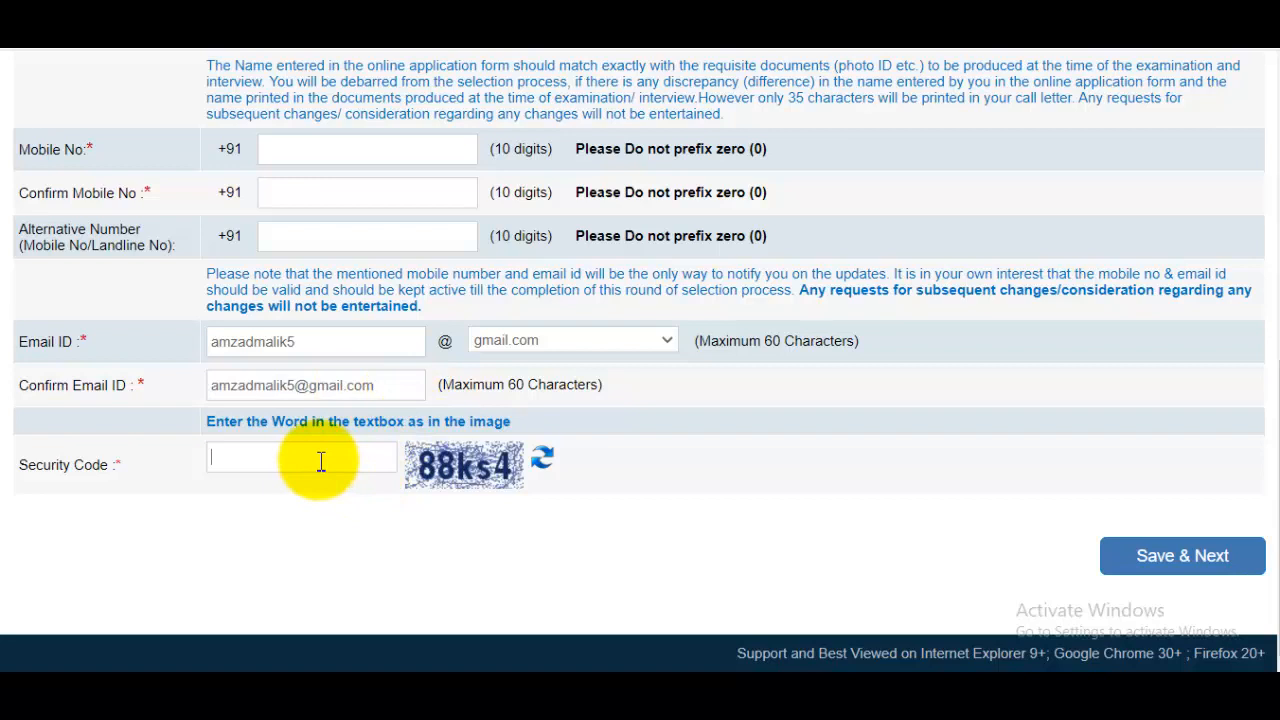
scroll(686, 450, "up", 4)
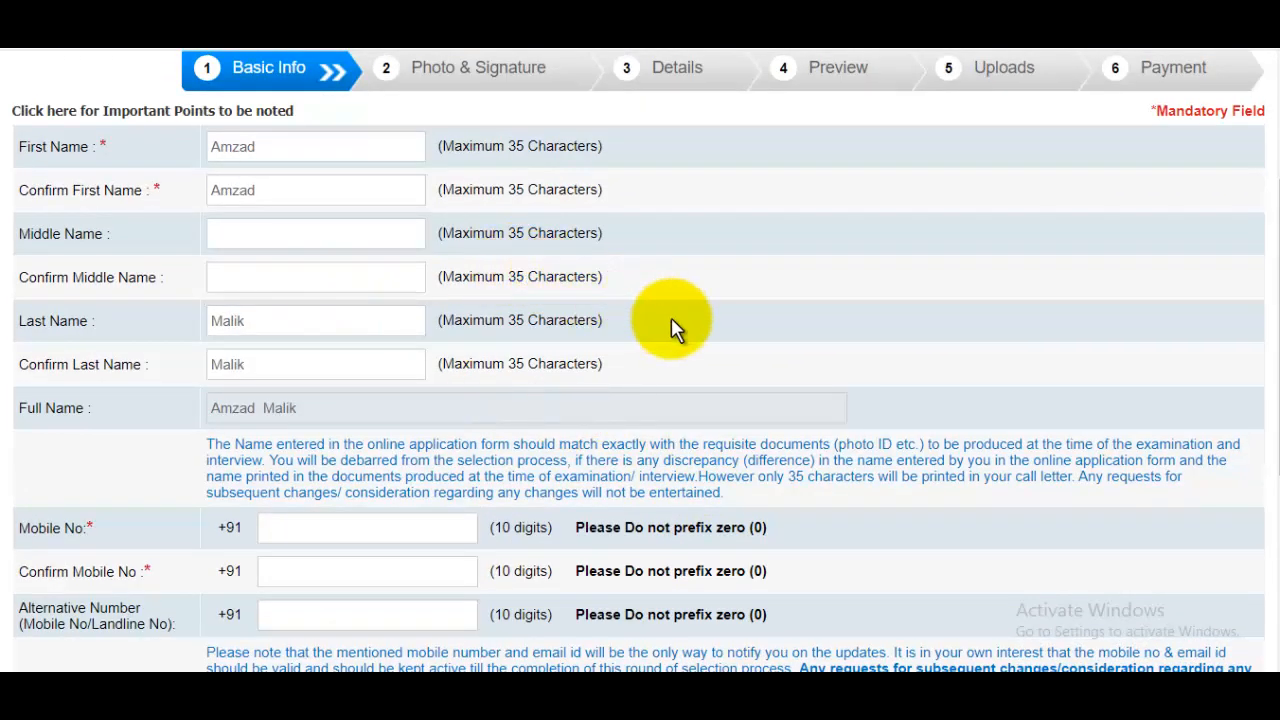
scroll(672, 329, "down", 2)
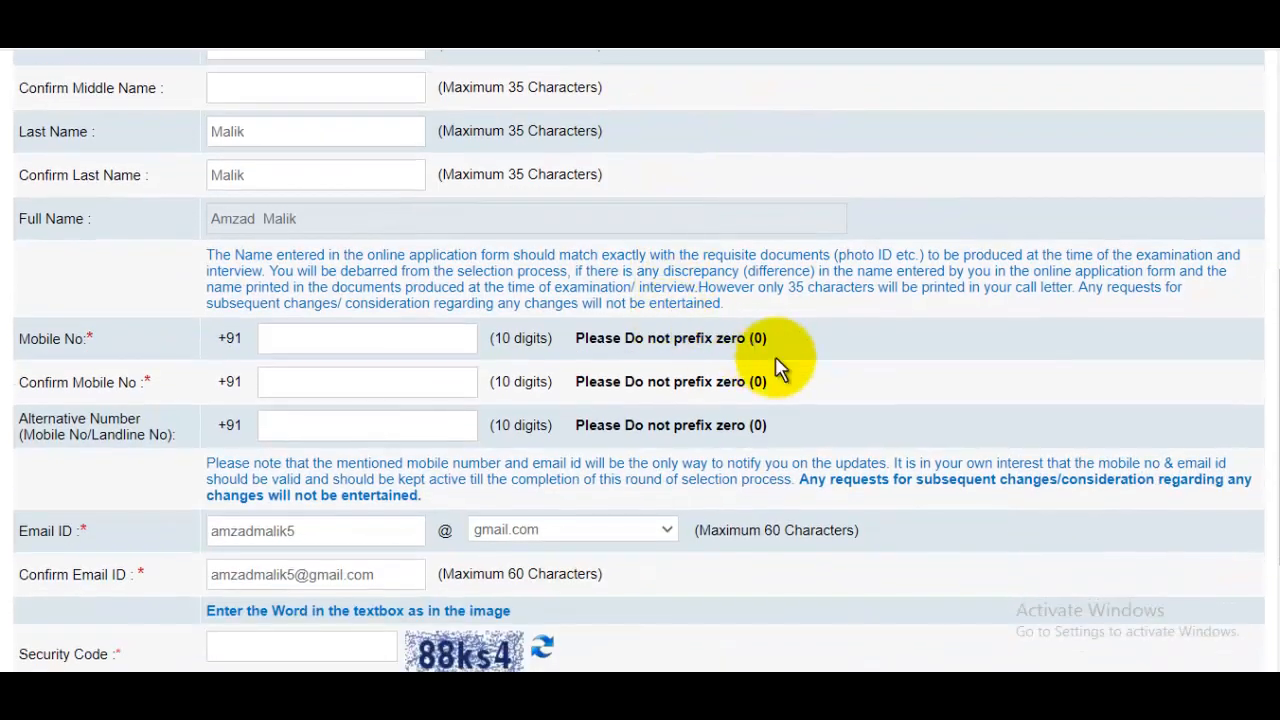
scroll(780, 368, "down", 2)
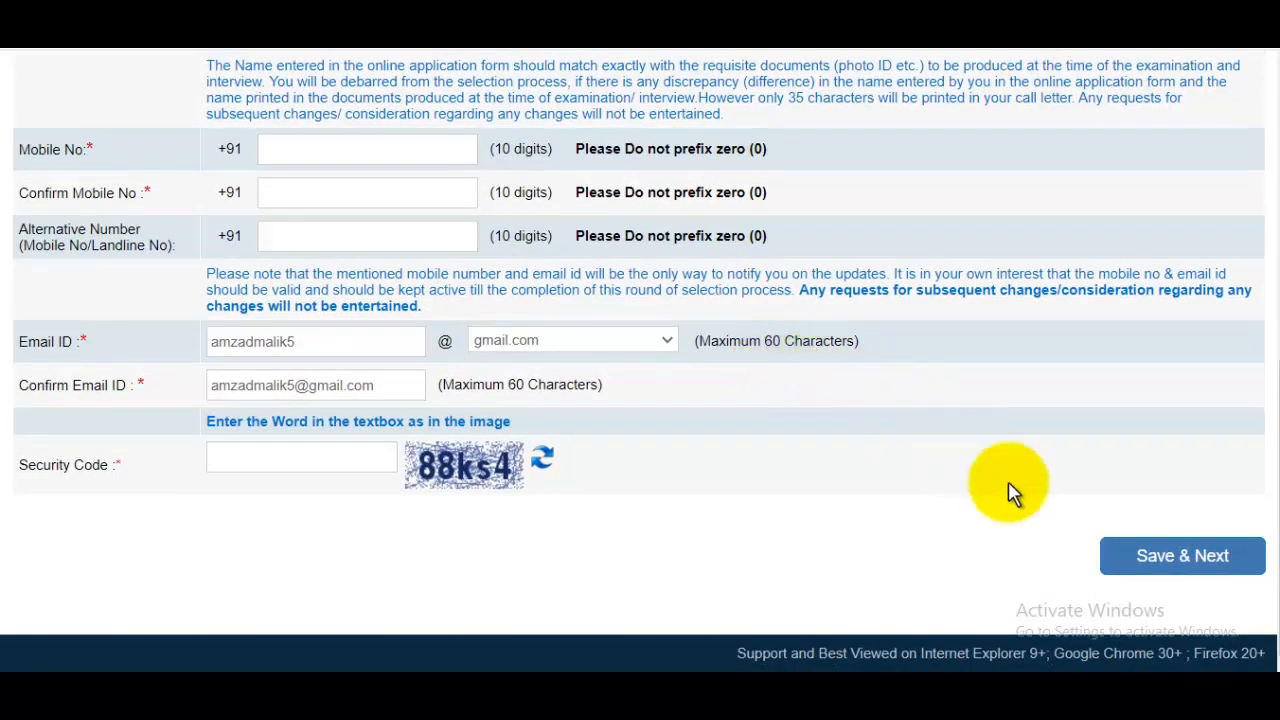
Save the basic details and note the provisional registration number and password.
left_click(1182, 562)
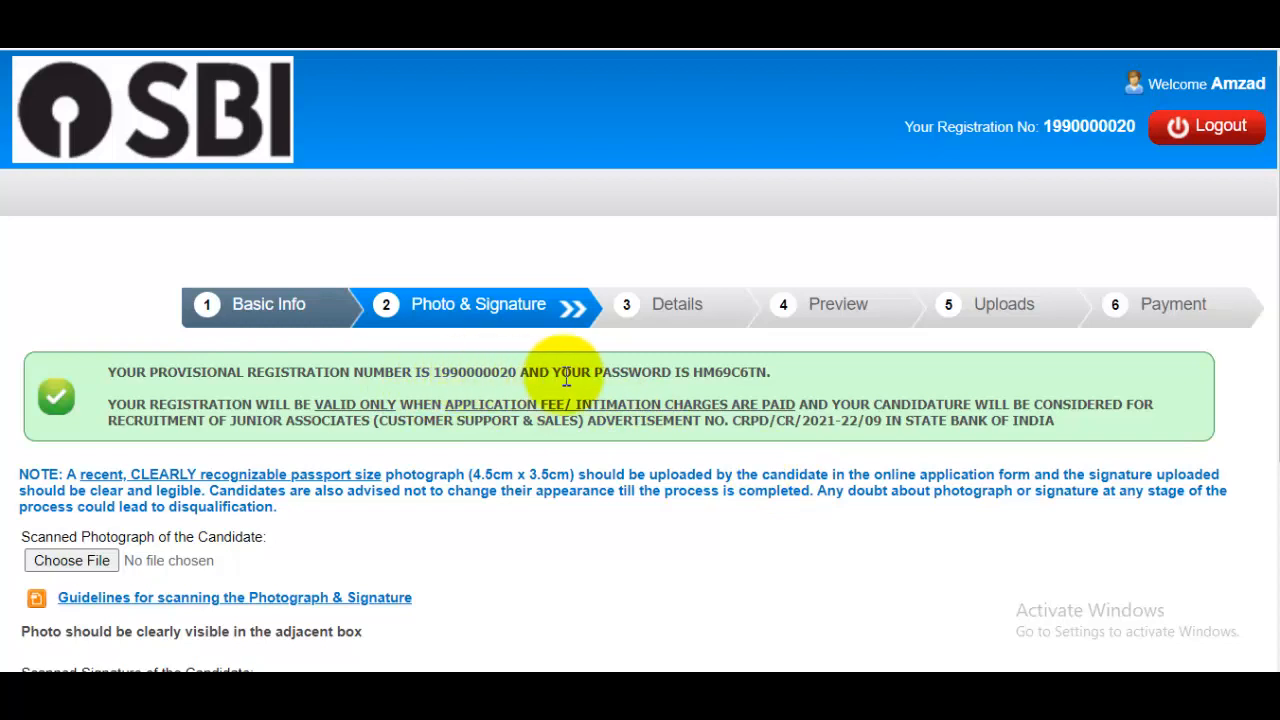
left_click_drag(587, 378, 681, 378)
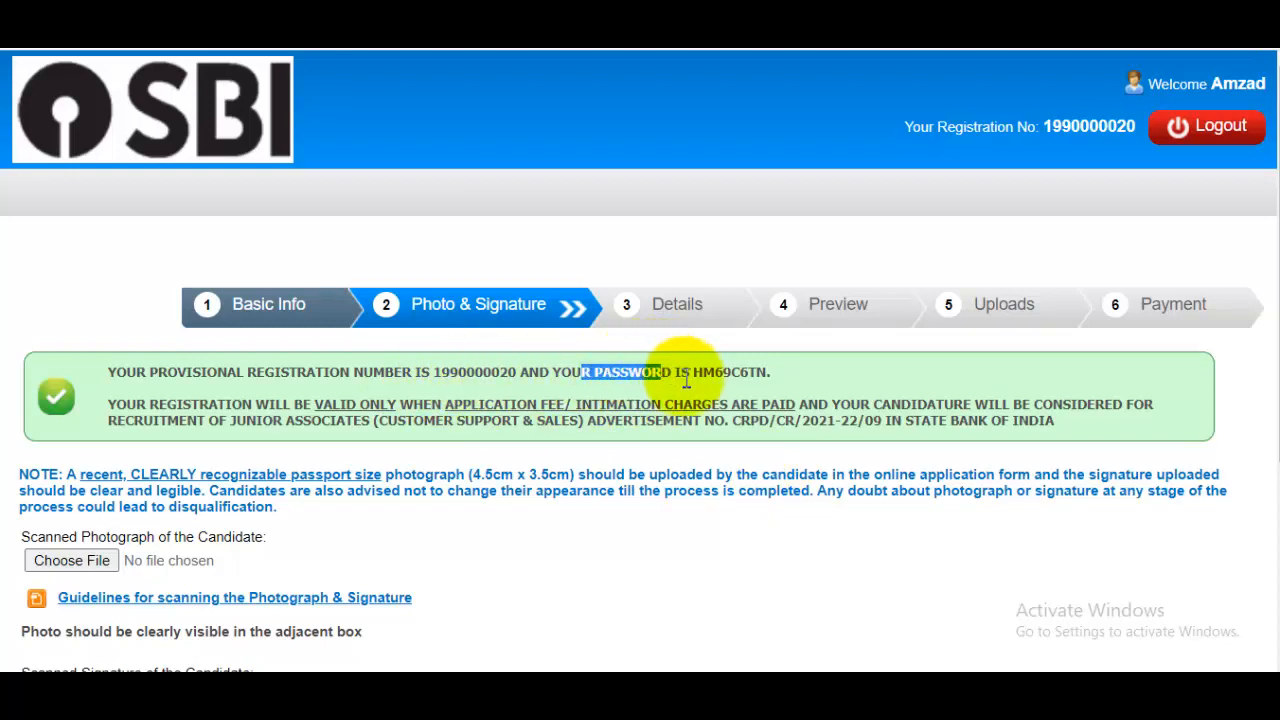
scroll(660, 290, "down", 3)
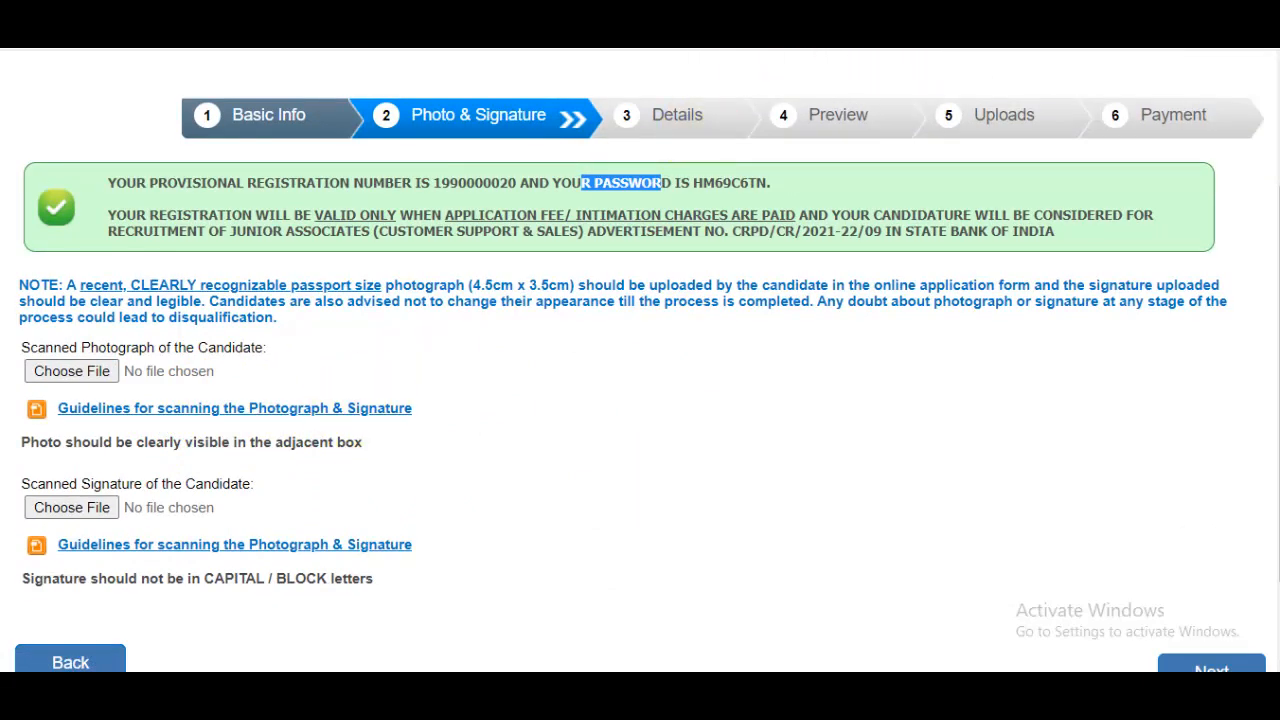
Read the photo and signature scanning guidelines, including the preferred photo dimensions.
left_click(268, 410)
left_click_drag(412, 422, 567, 425)
left_click(492, 433)
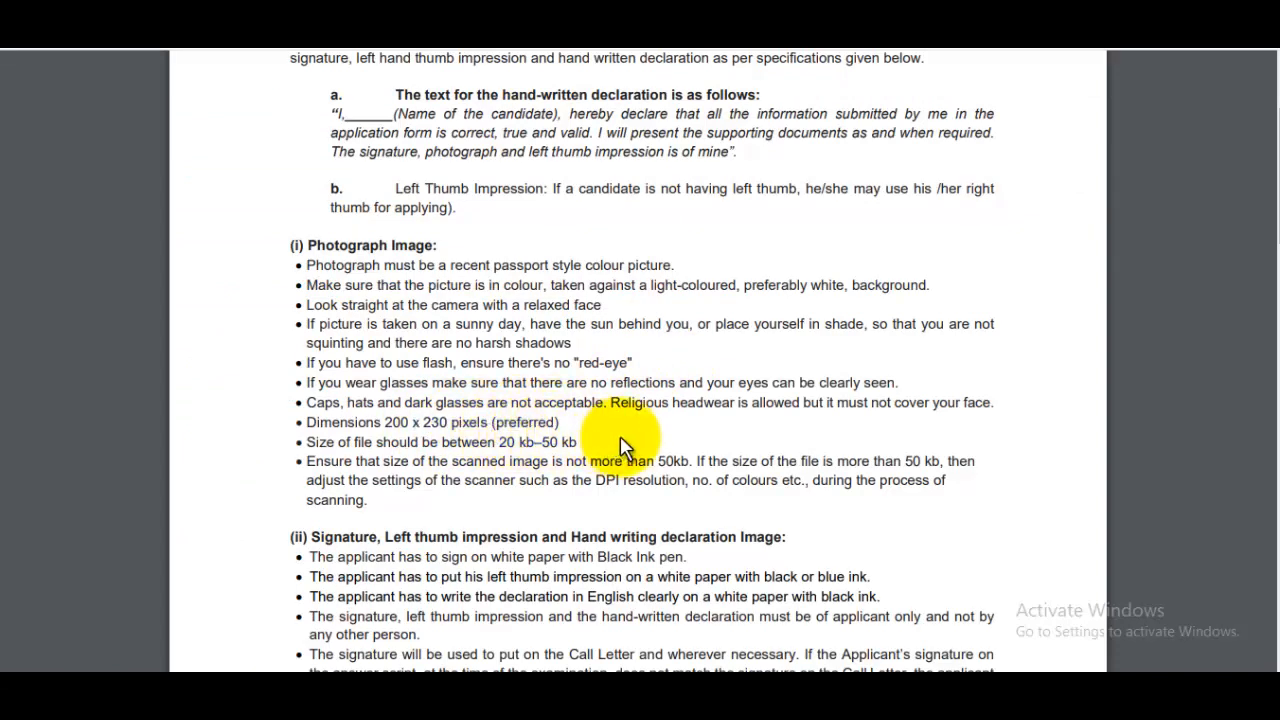
scroll(666, 422, "down", 1)
scroll(666, 422, "down", 2)
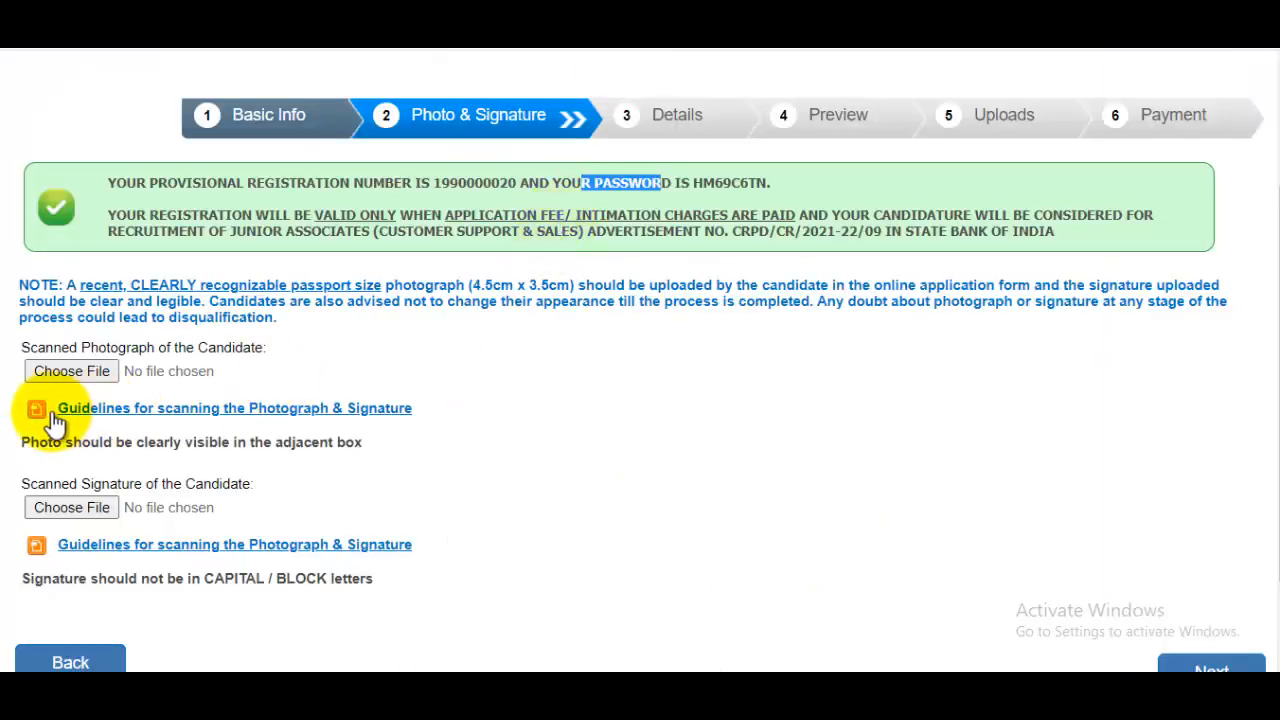
Upload the candidate's photograph from the Pictures folder.
left_click(52, 377)
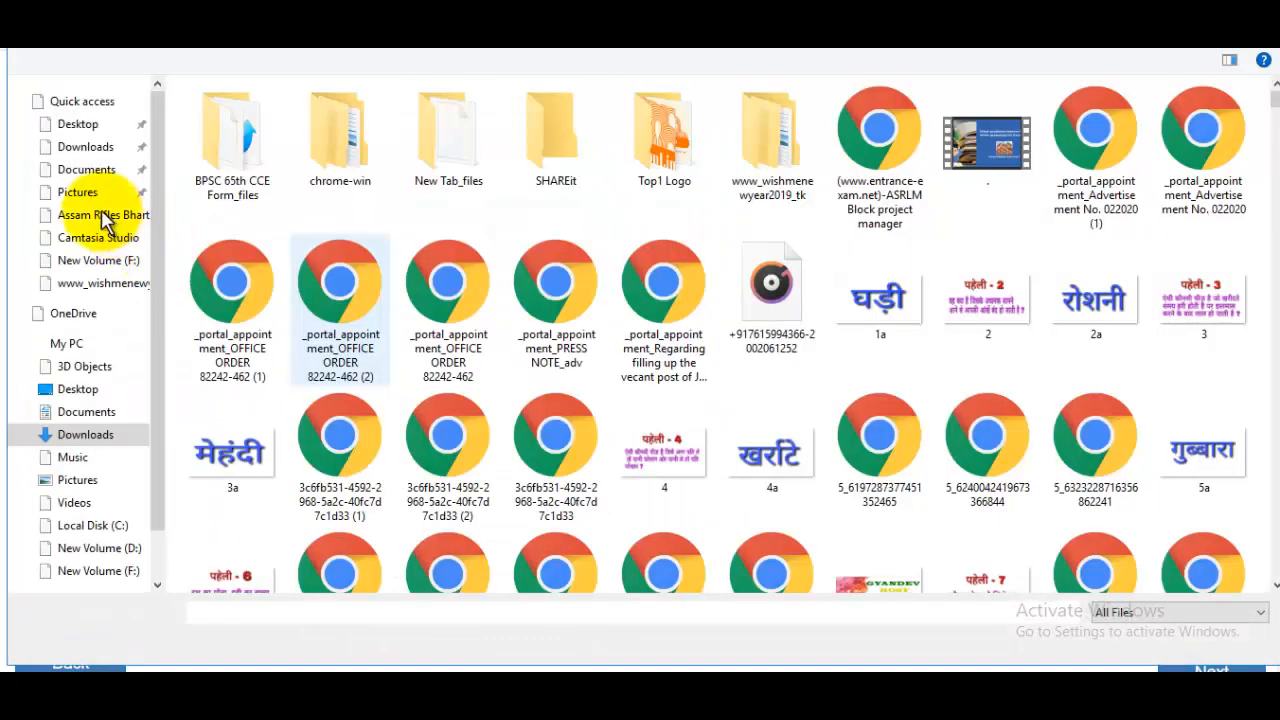
left_click(80, 192)
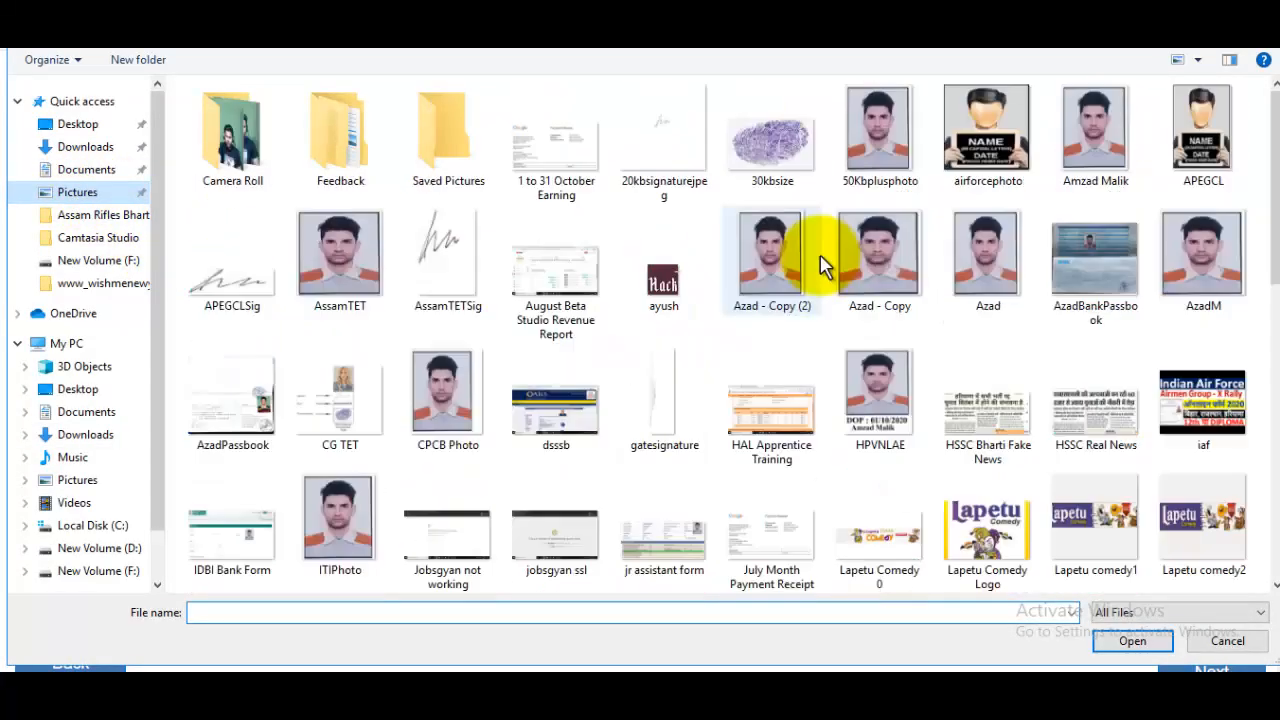
left_click(1195, 260)
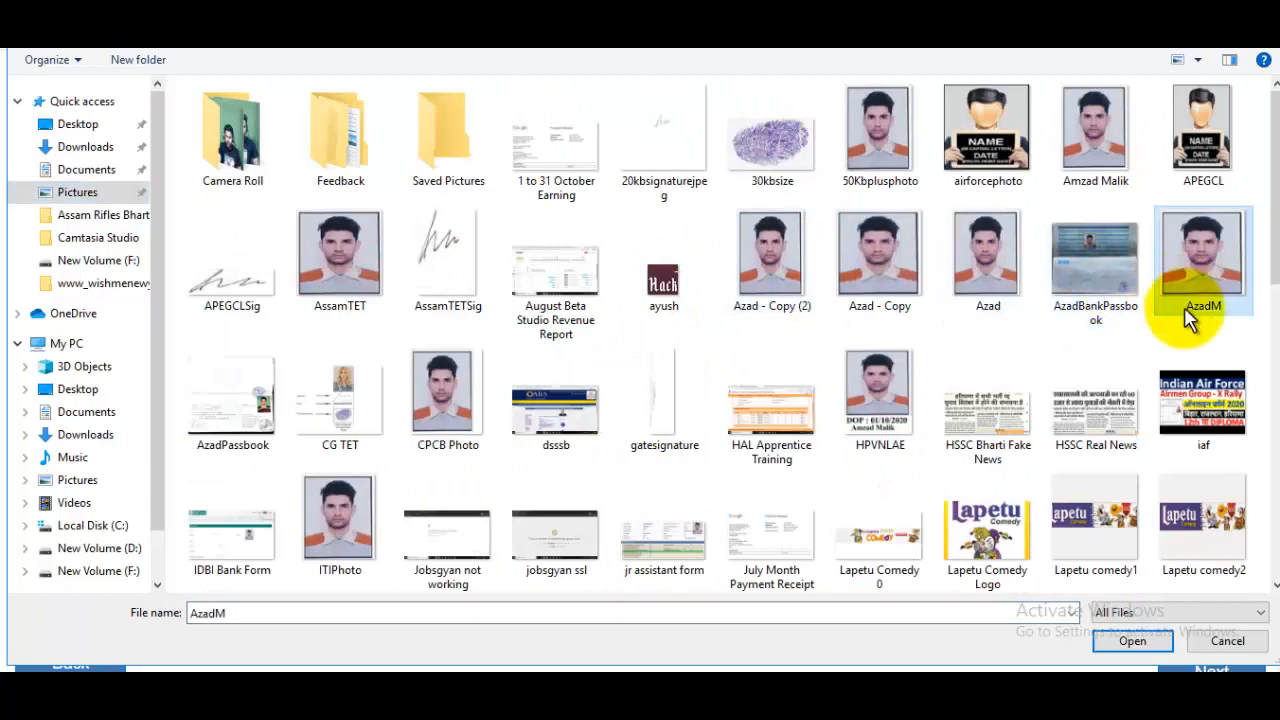
left_click(1135, 641)
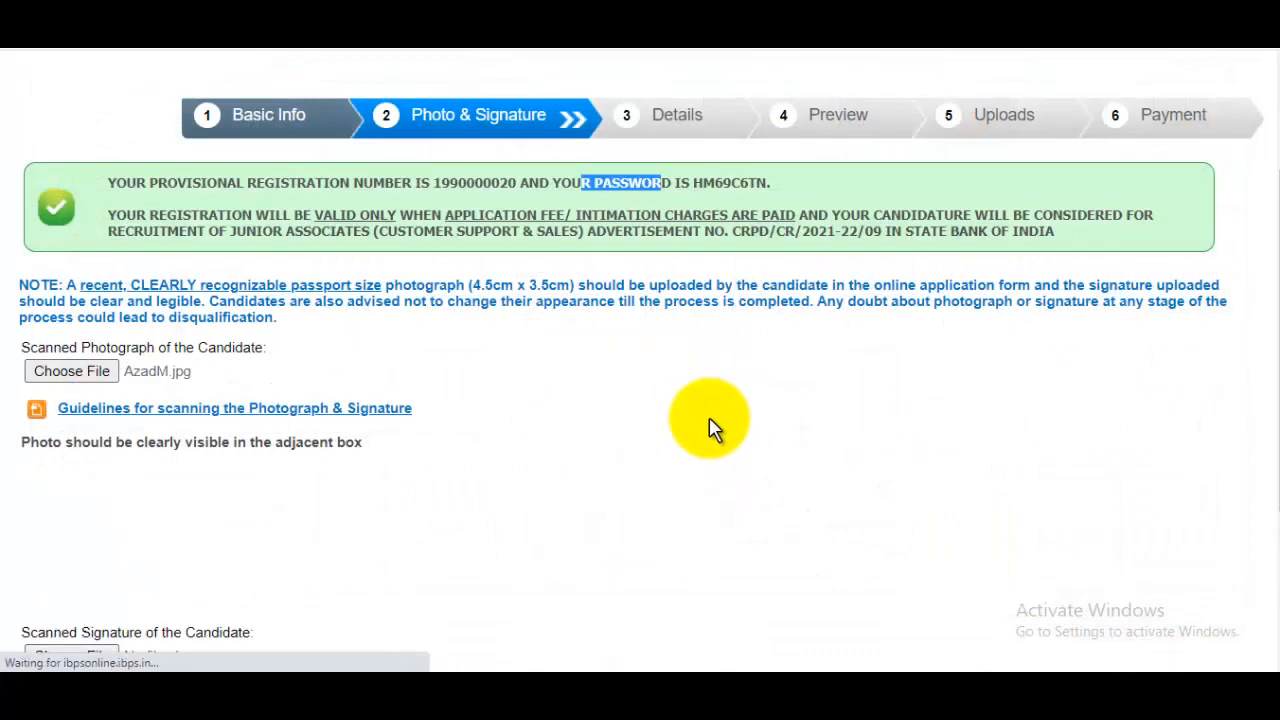
scroll(712, 420, "down", 3)
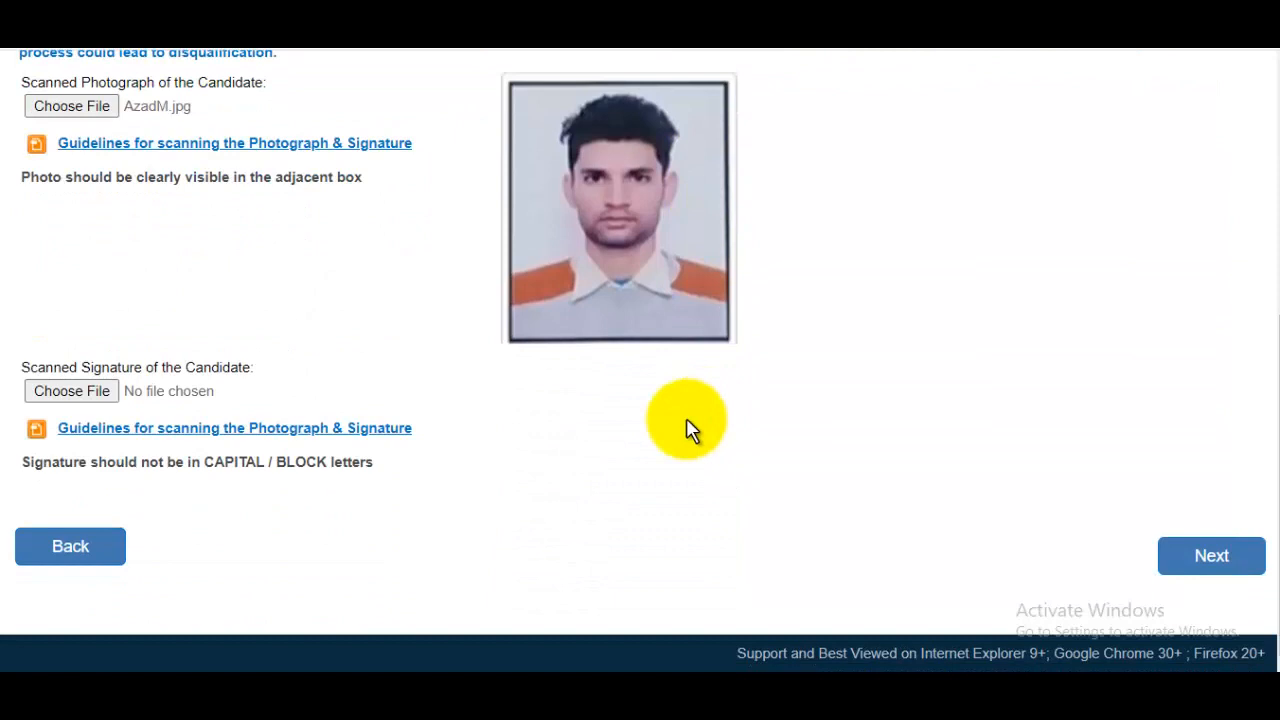
Upload the signaturerandom image as the signature and proceed to the Details step.
left_click(71, 391)
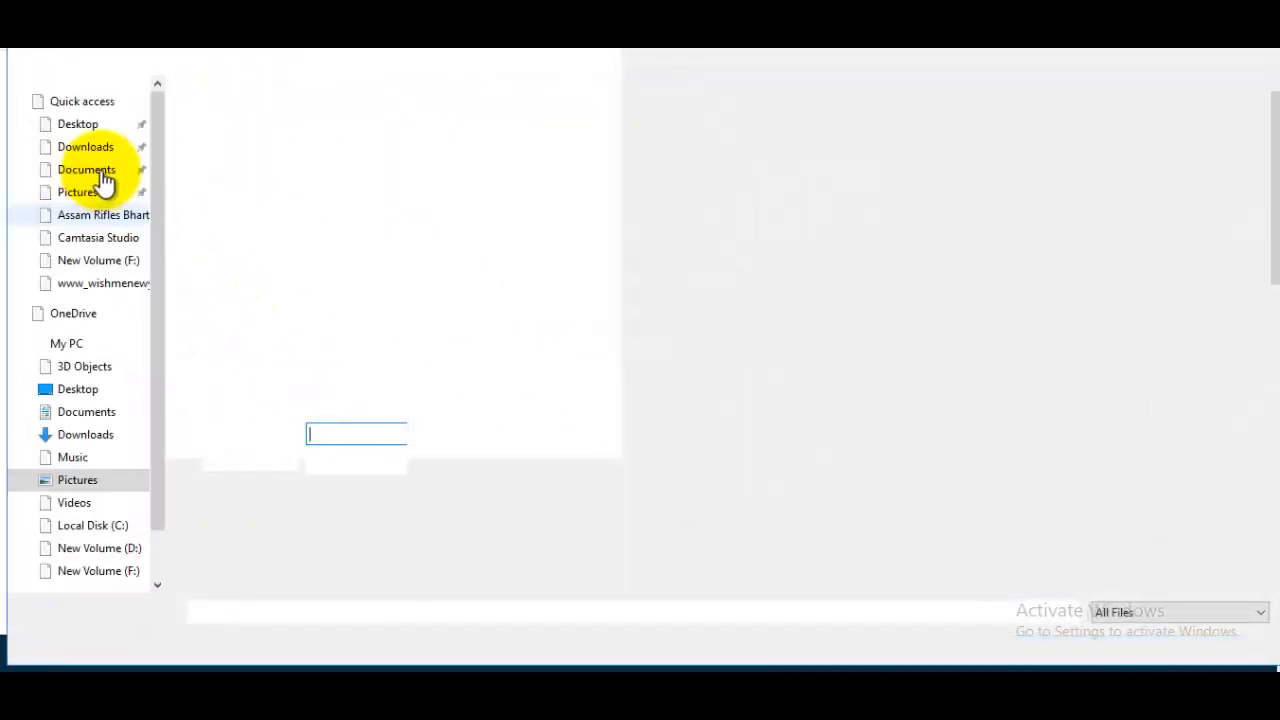
scroll(651, 480, "down", 10)
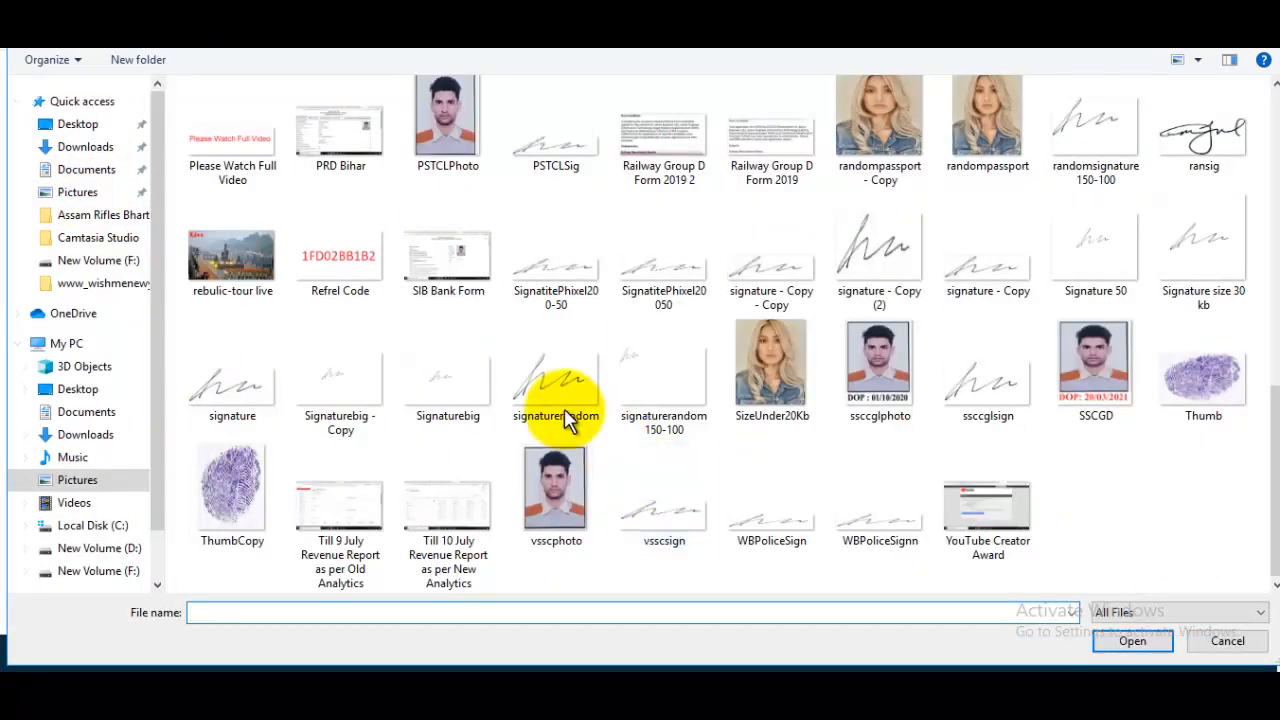
left_click(565, 410)
left_click(1117, 648)
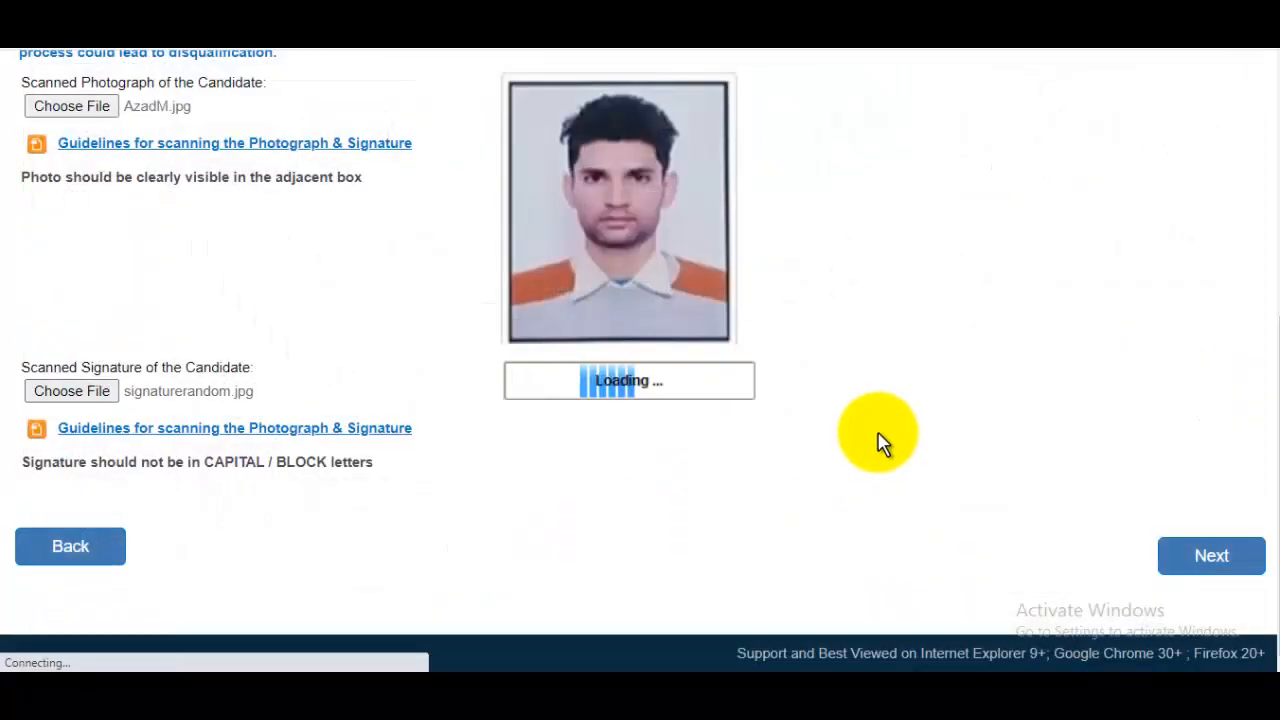
scroll(975, 420, "up", 5)
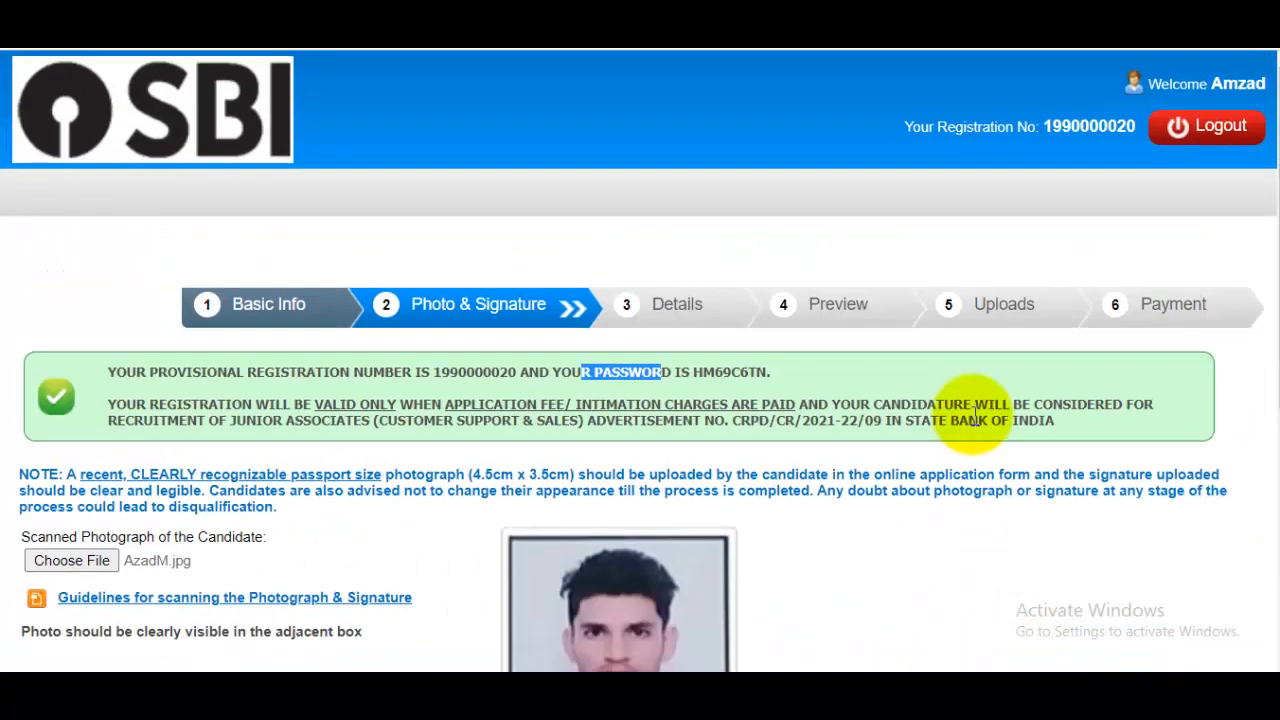
scroll(975, 415, "down", 5)
left_click(1220, 557)
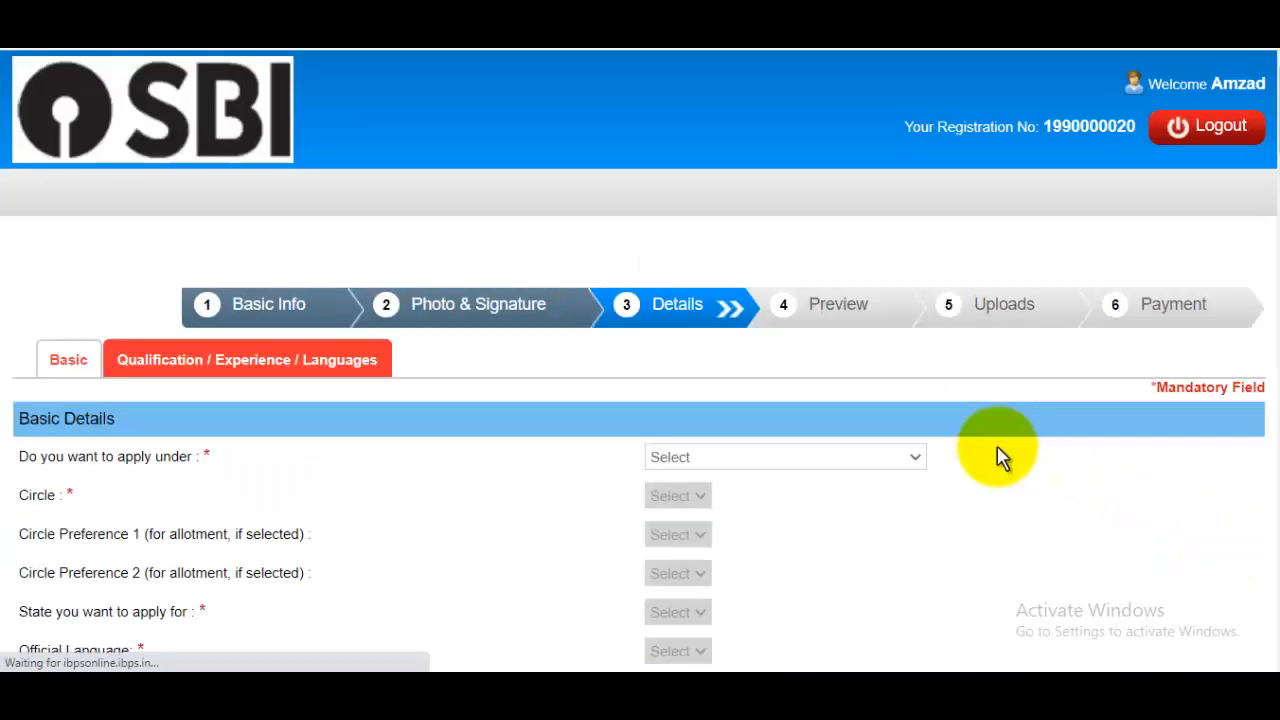
Apply under Regular Vacancies & Backlog Vacancies in the DELHI circle.
scroll(851, 378, "down", 2)
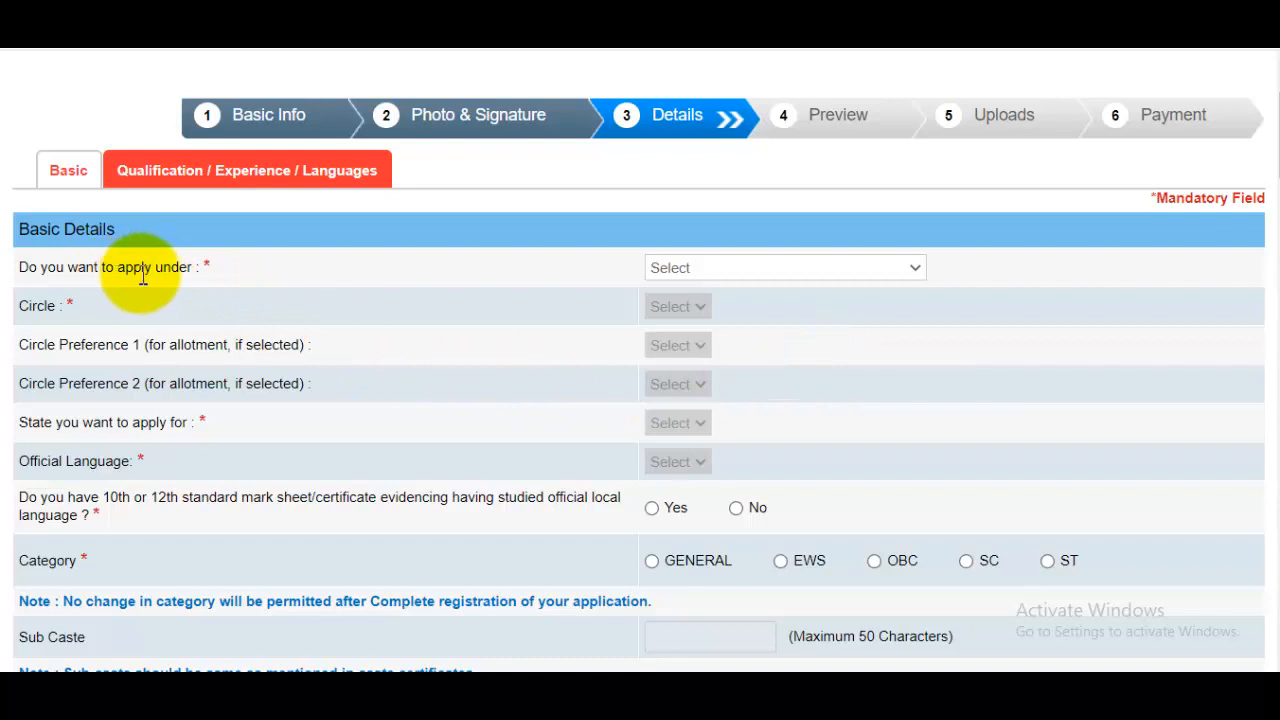
left_click(750, 272)
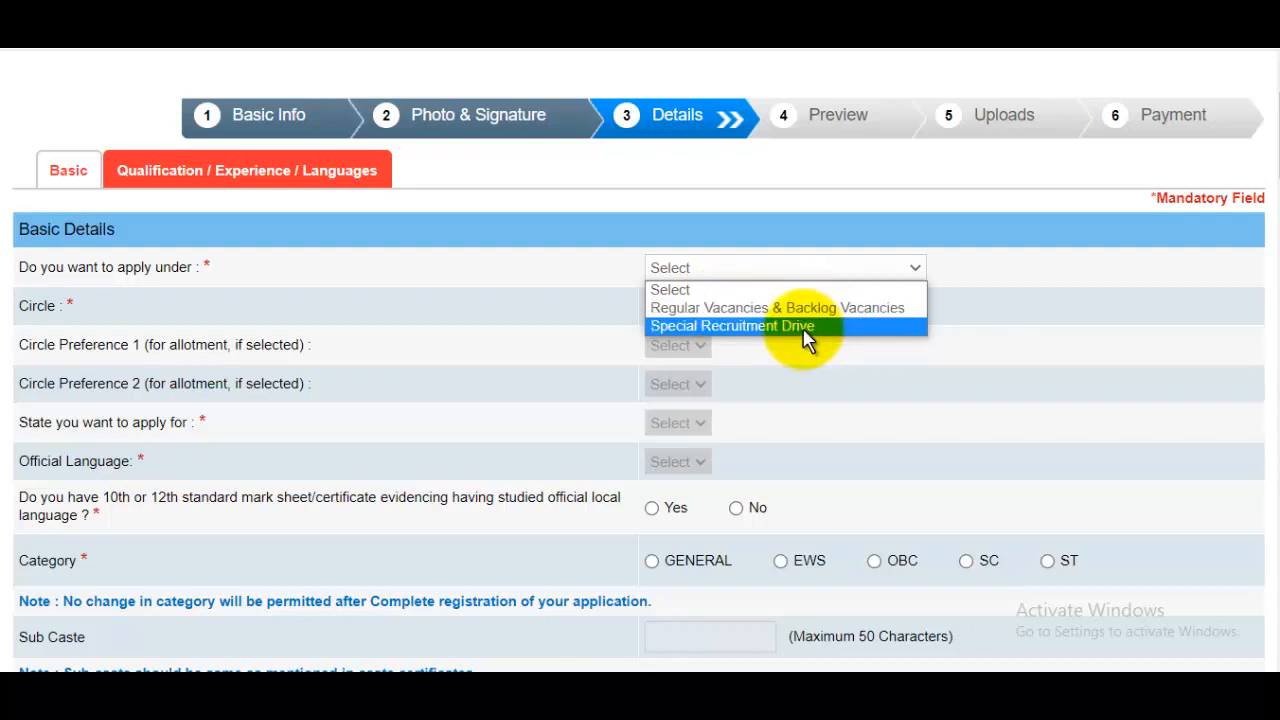
left_click(769, 312)
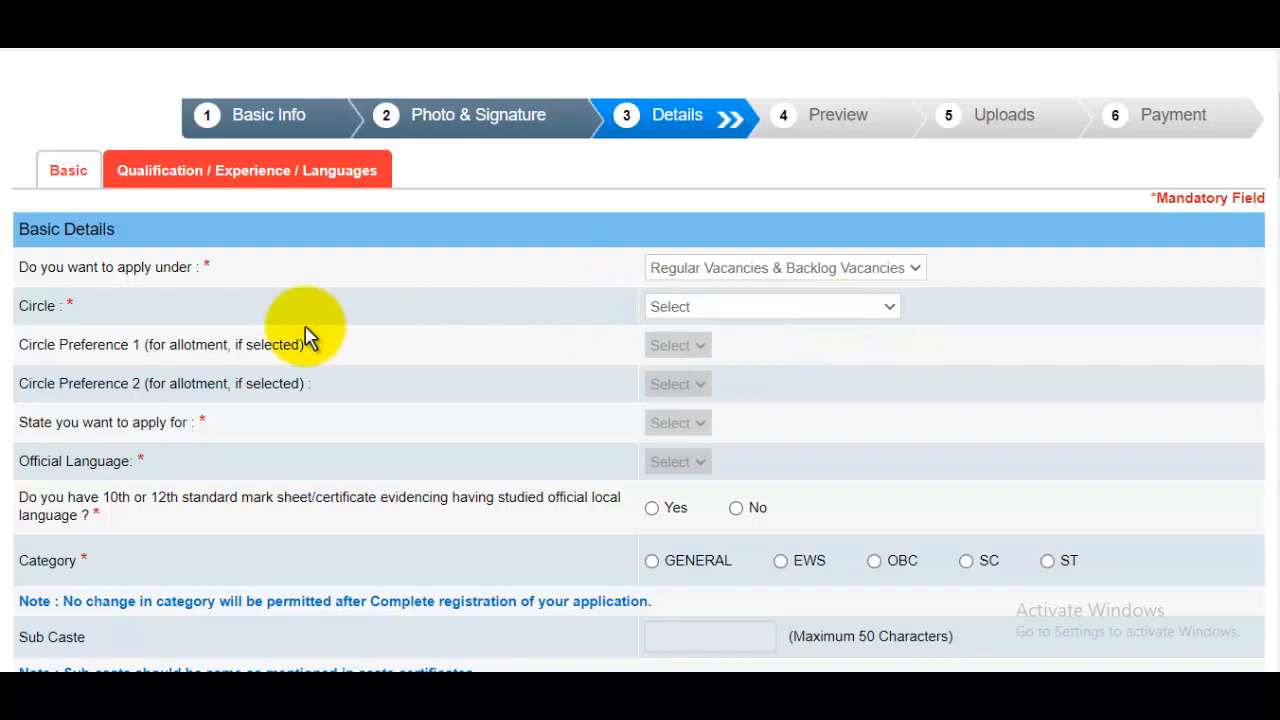
left_click(723, 312)
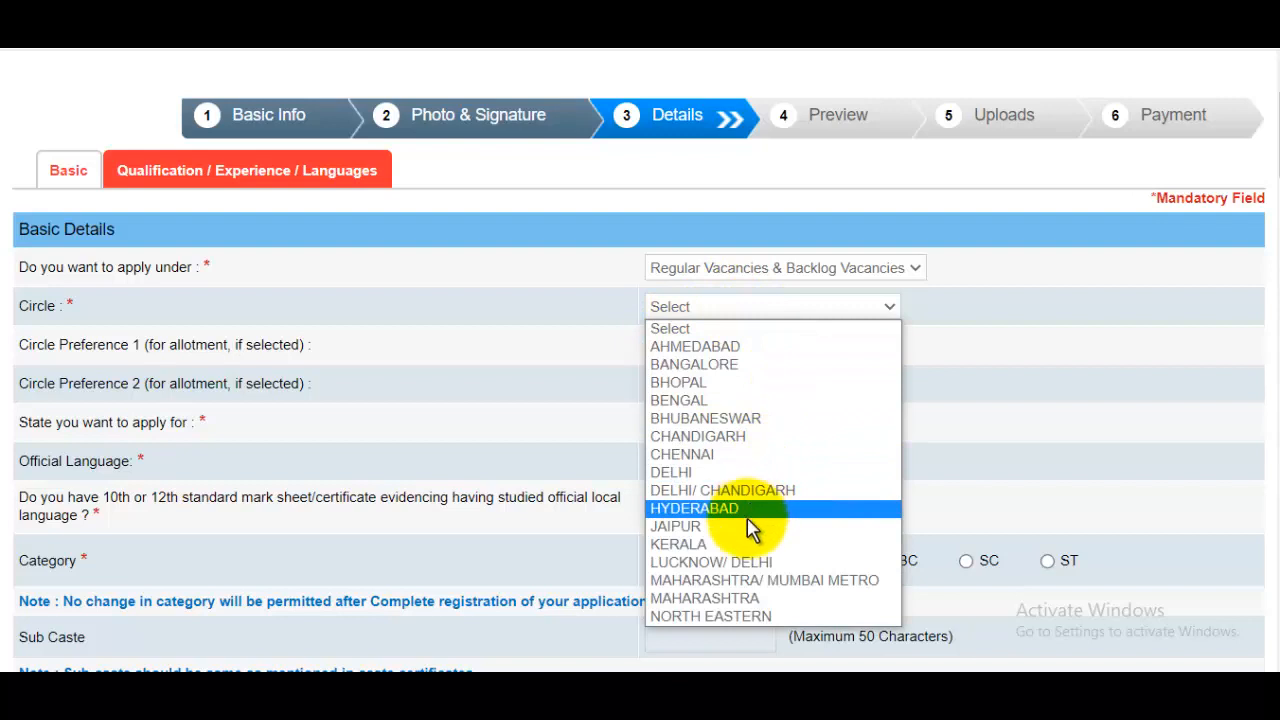
left_click(694, 473)
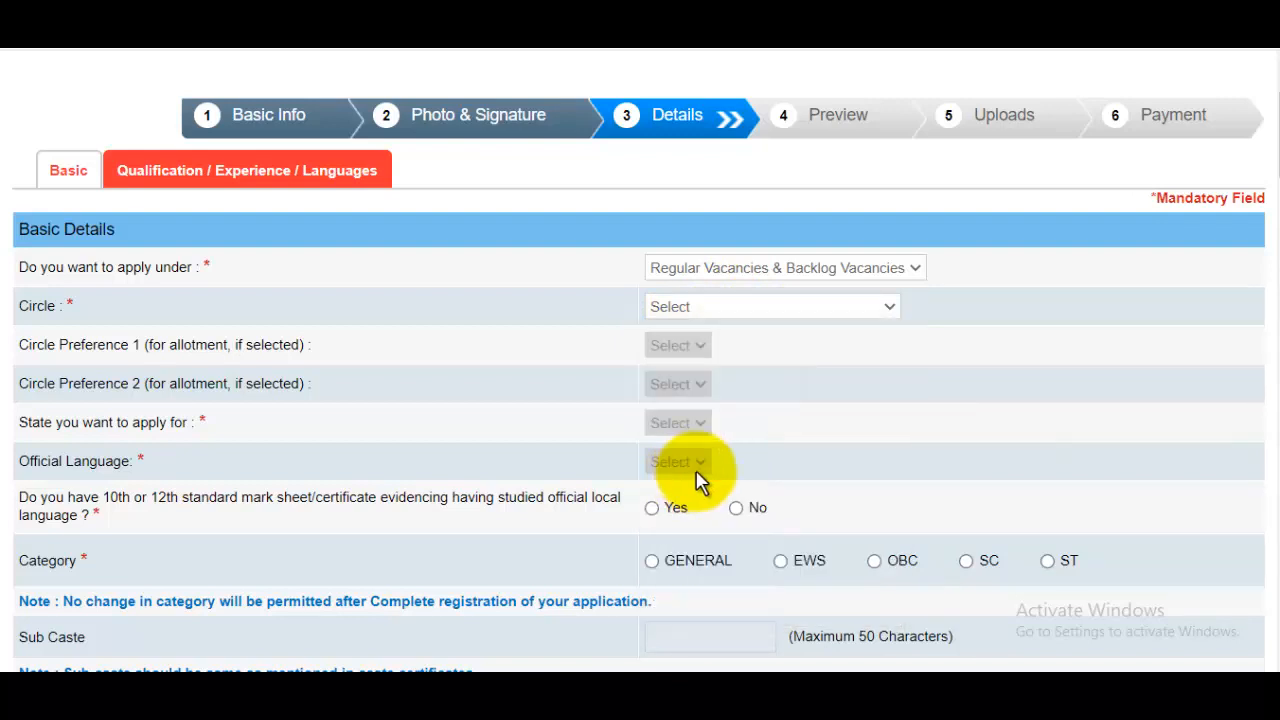
scroll(697, 473, "down", 2)
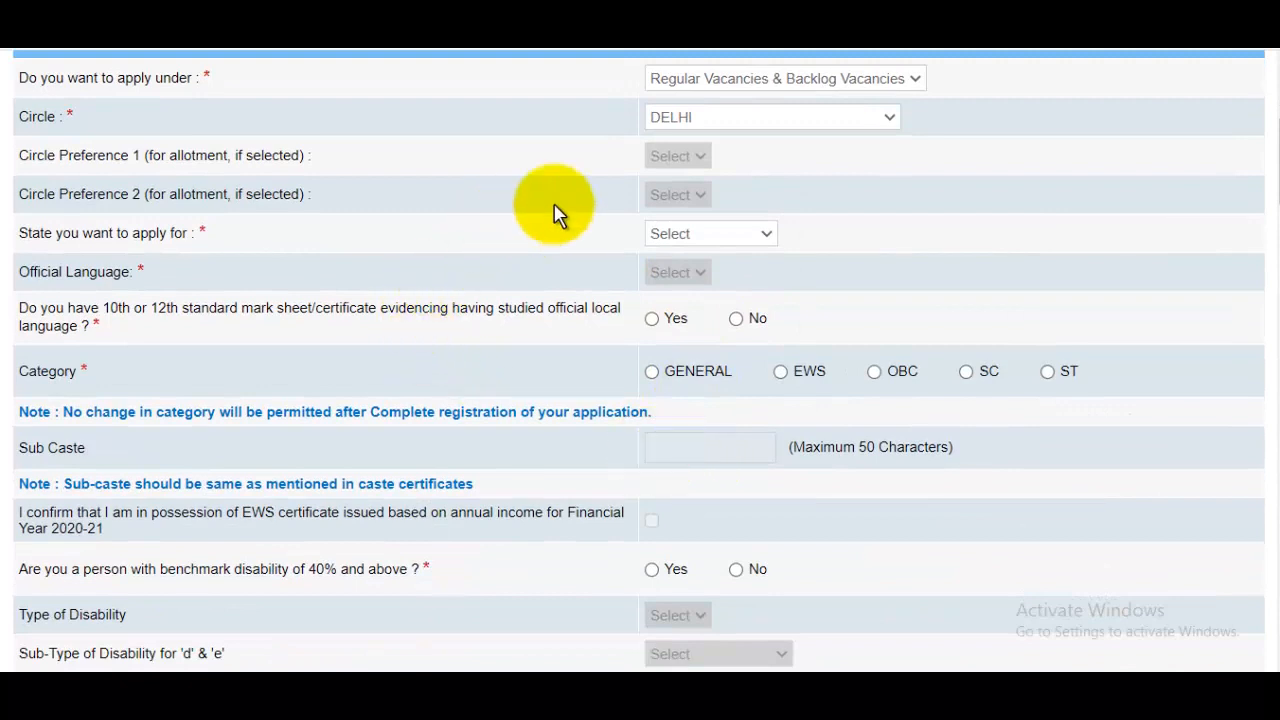
scroll(563, 201, "up", 1)
scroll(563, 199, "up", 1)
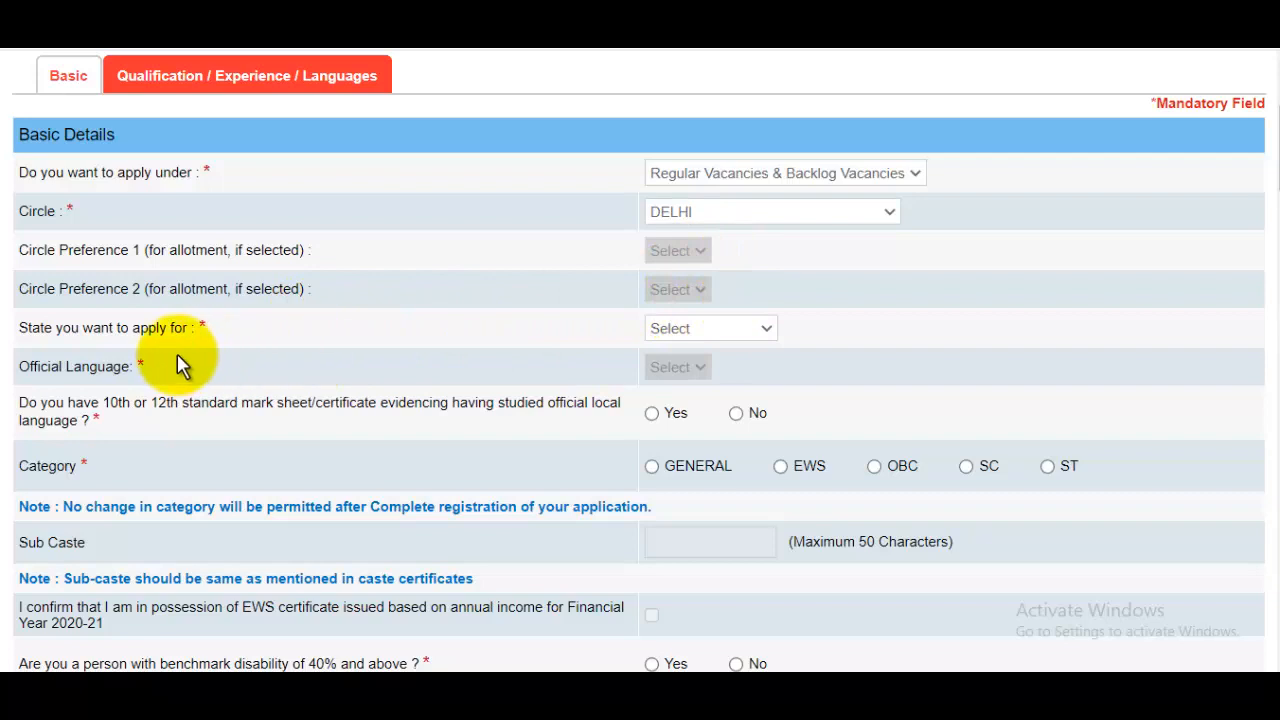
Set the state to DELHI, official language Hindi, and answer Yes to the mark sheet question.
left_click(734, 334)
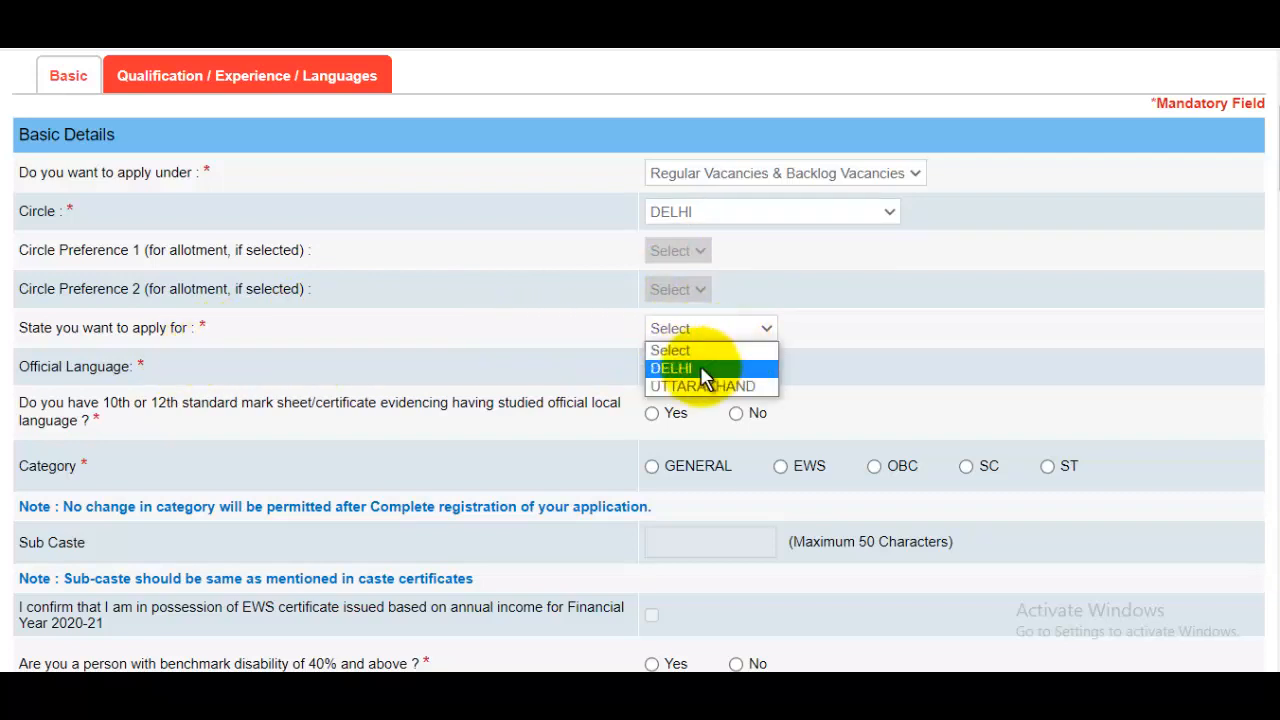
left_click(703, 369)
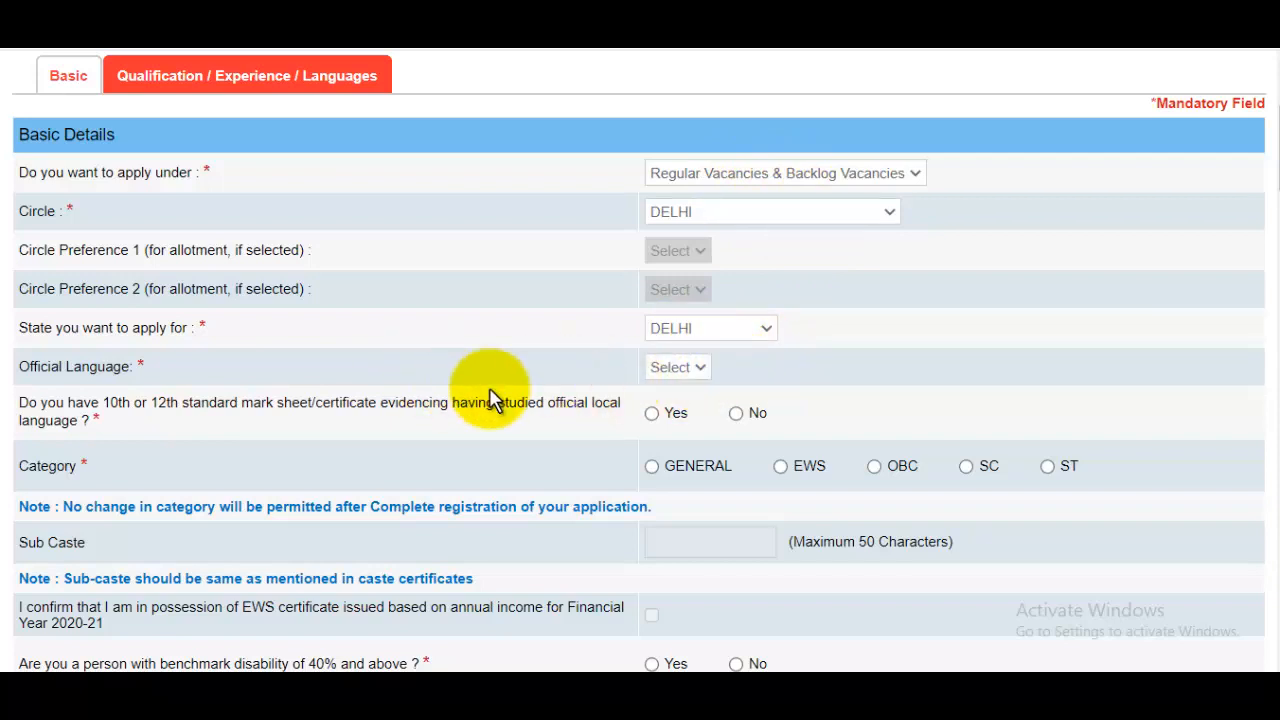
left_click(675, 367)
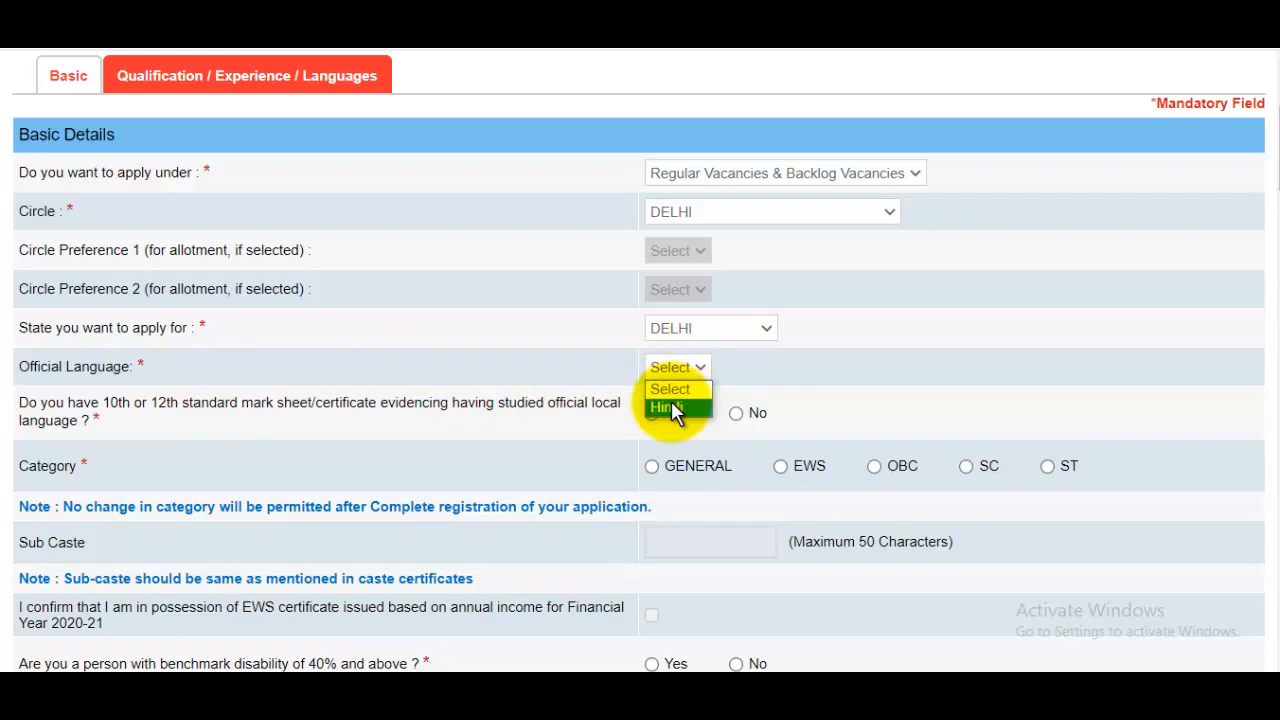
left_click(673, 407)
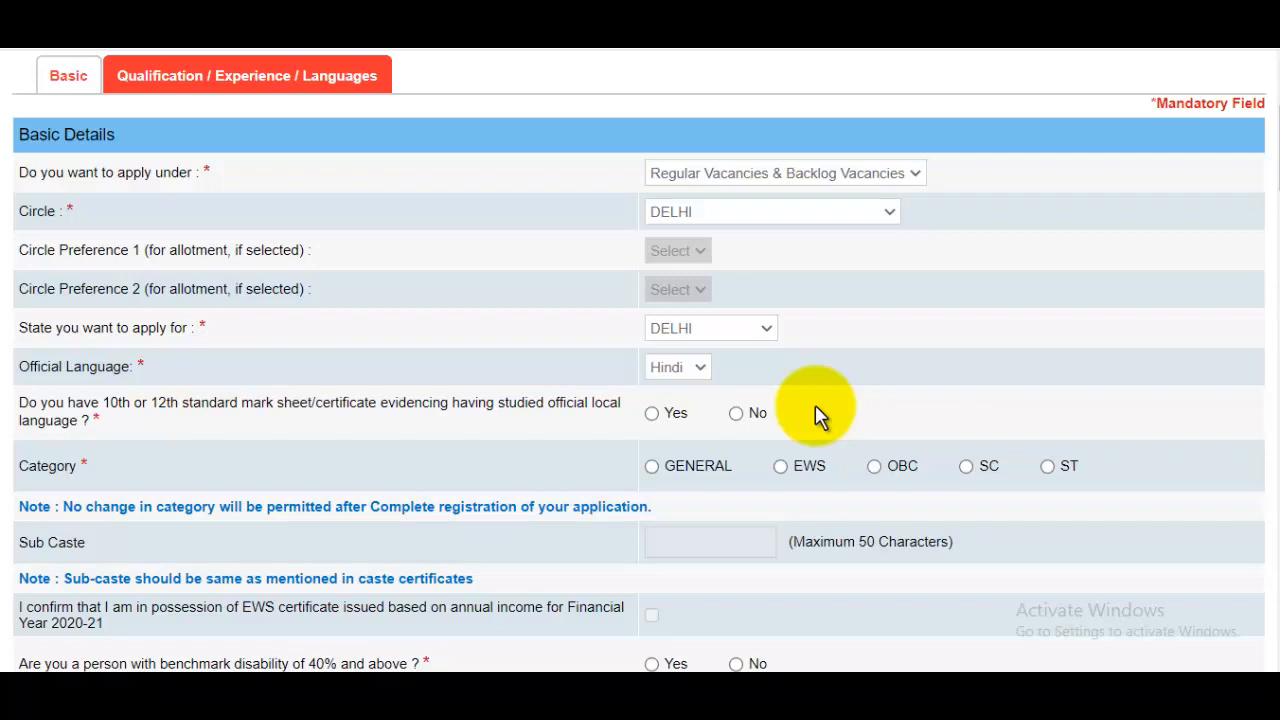
left_click(668, 416)
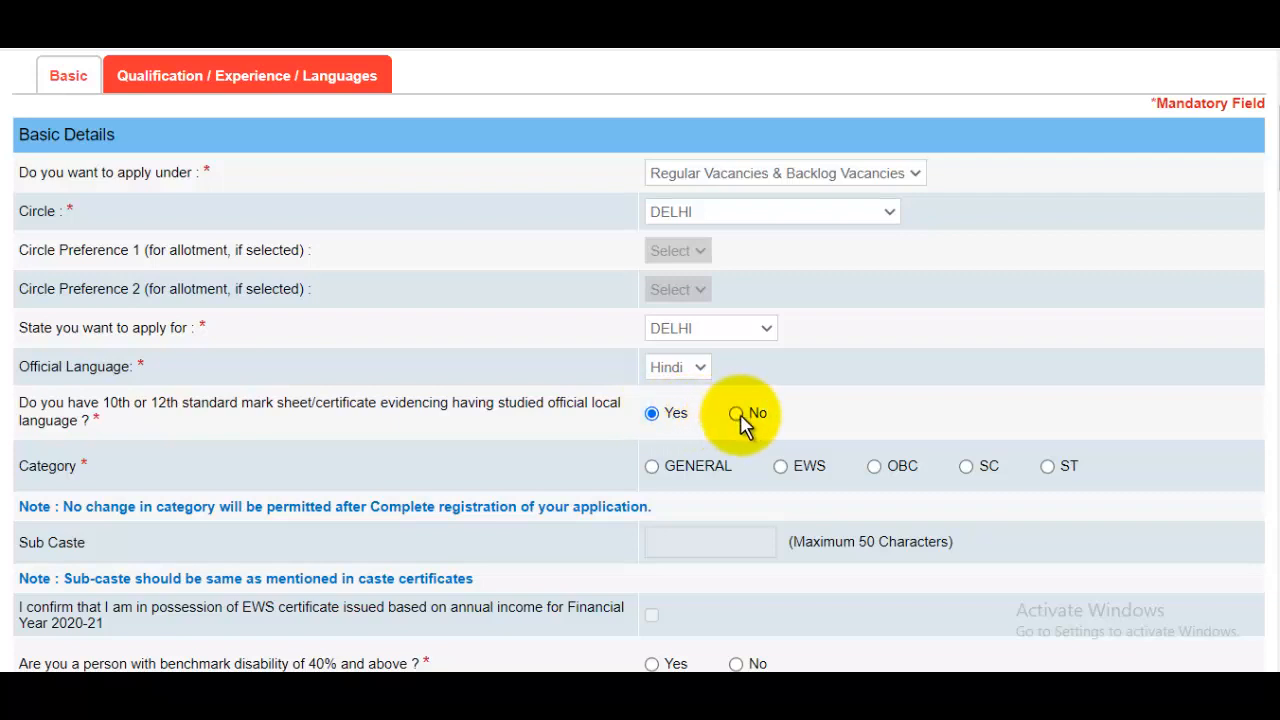
scroll(706, 434, "down", 1)
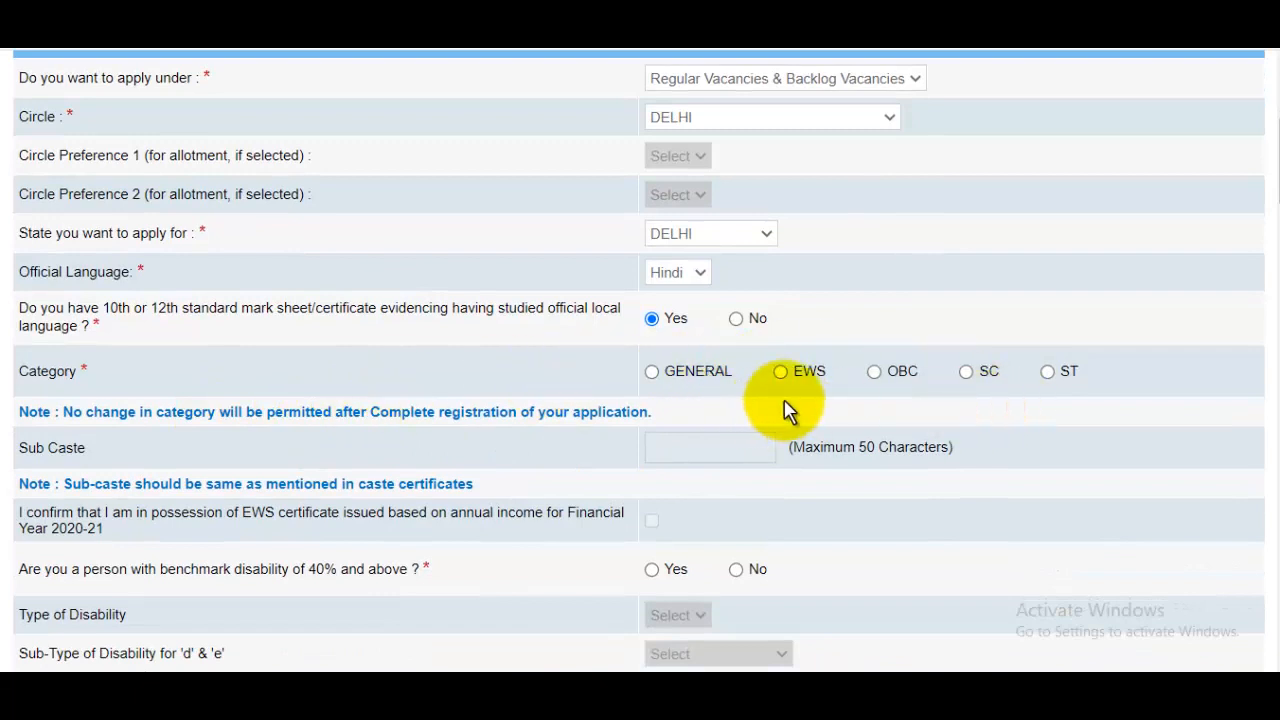
Choose OBC as the category, dismissing the category alerts, and enter the sub caste.
left_click(655, 373)
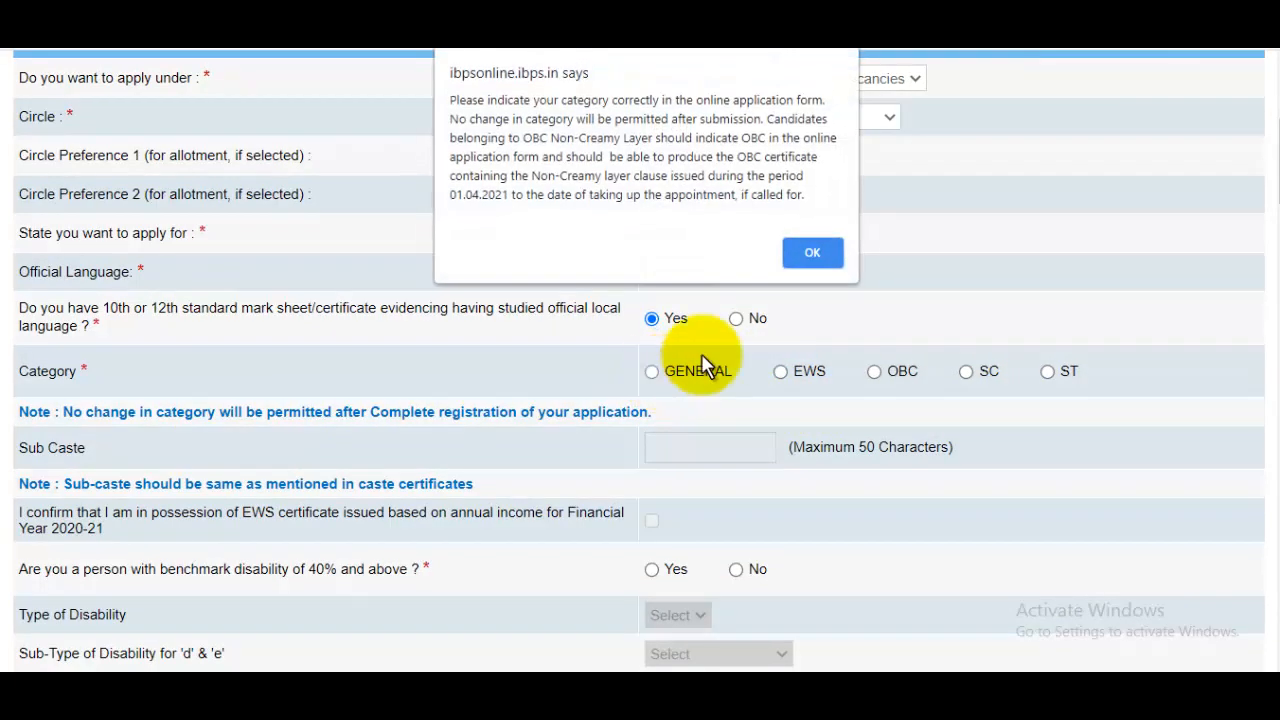
left_click(812, 252)
left_click(875, 376)
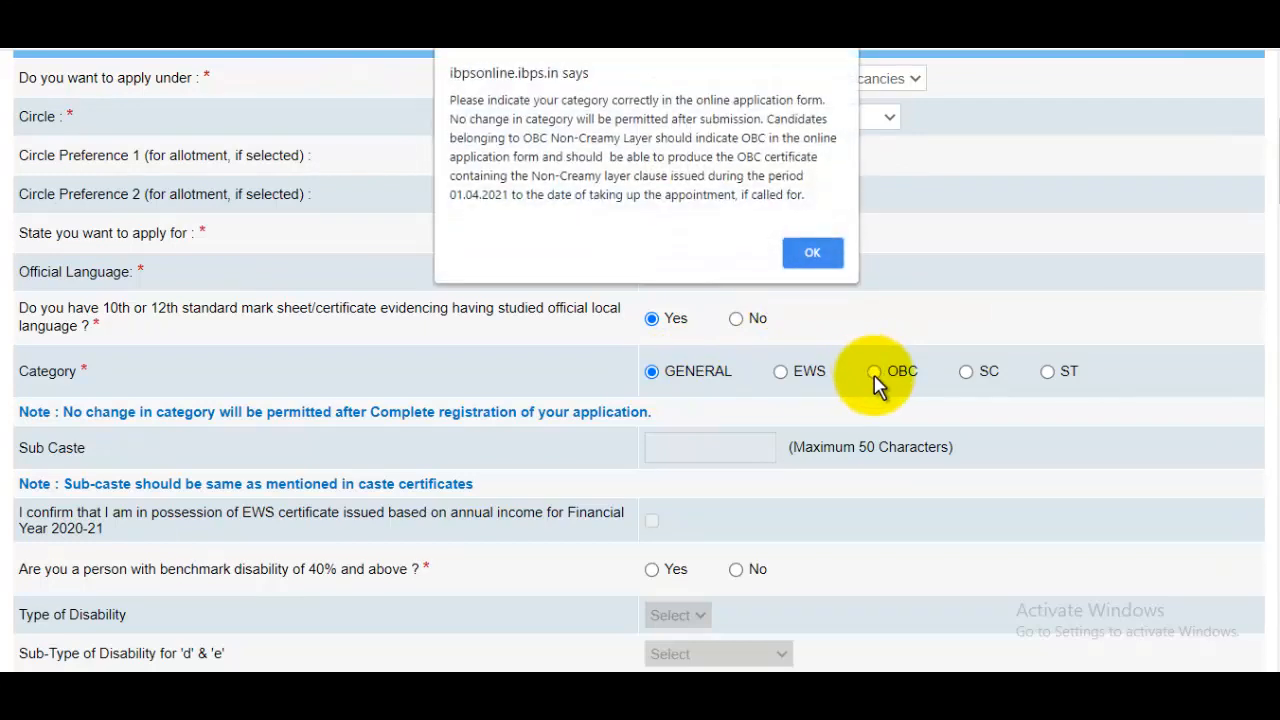
left_click(812, 252)
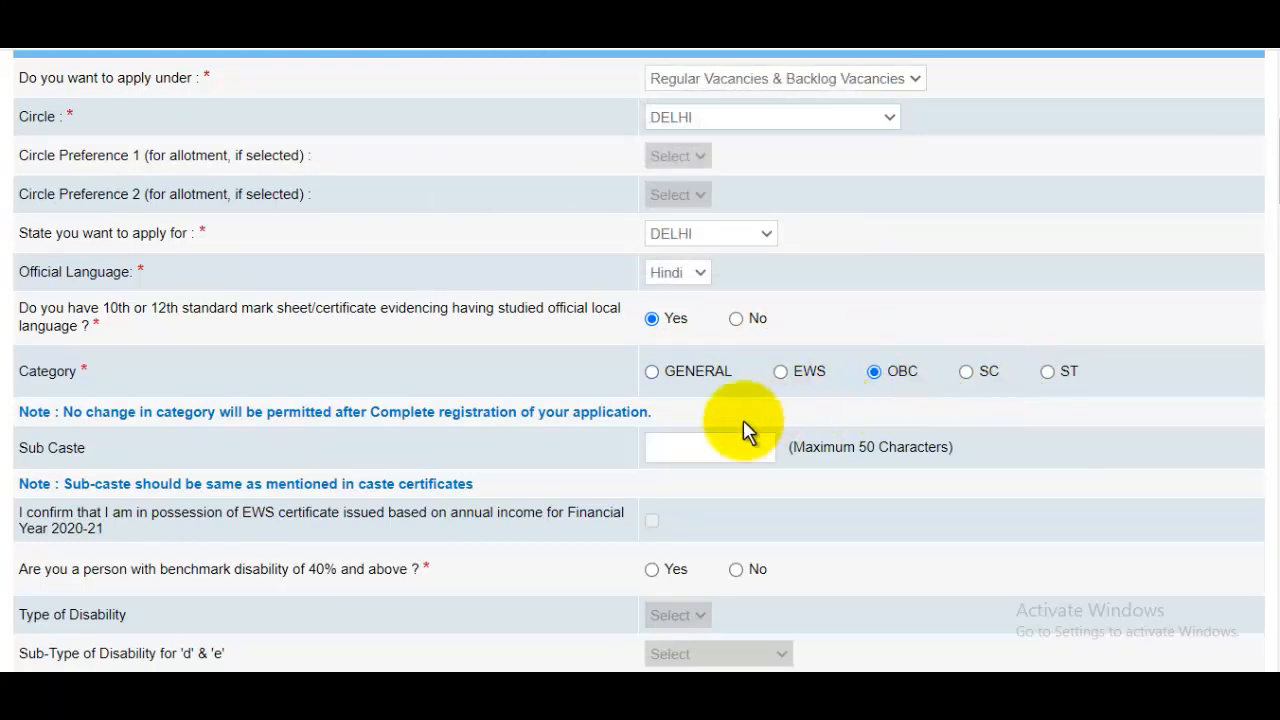
left_click(714, 450)
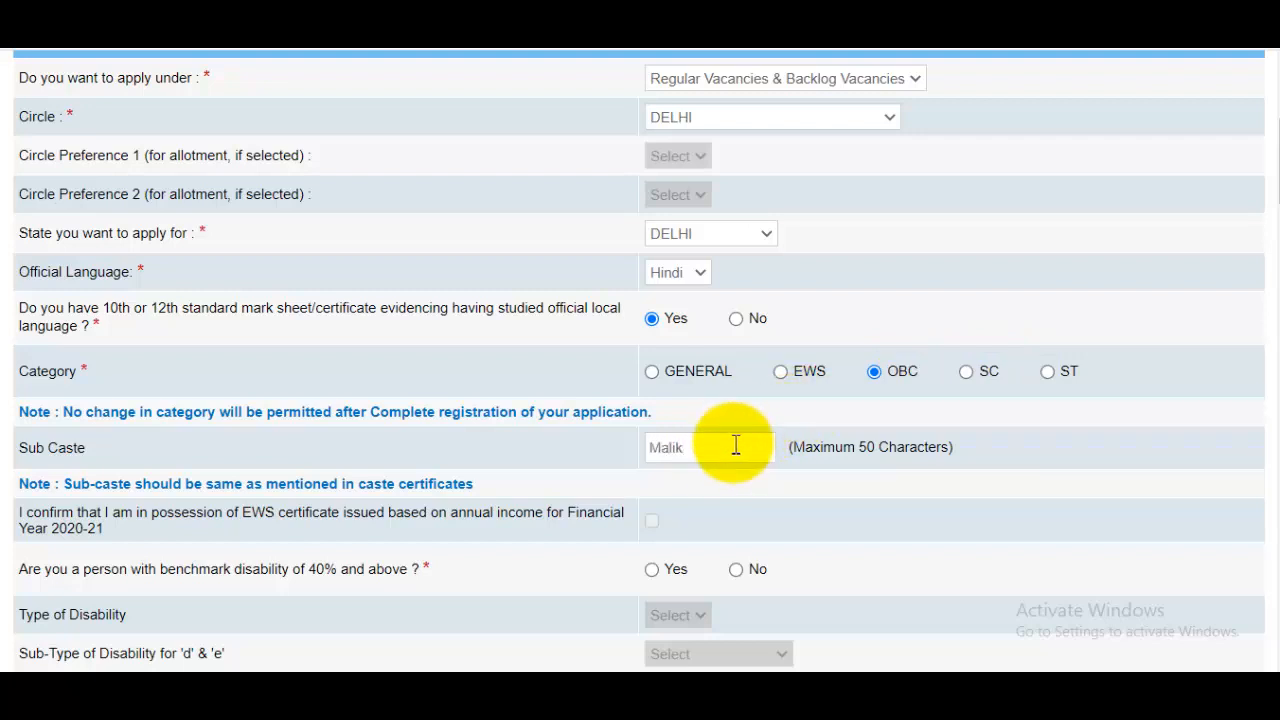
scroll(736, 445, "down", 2)
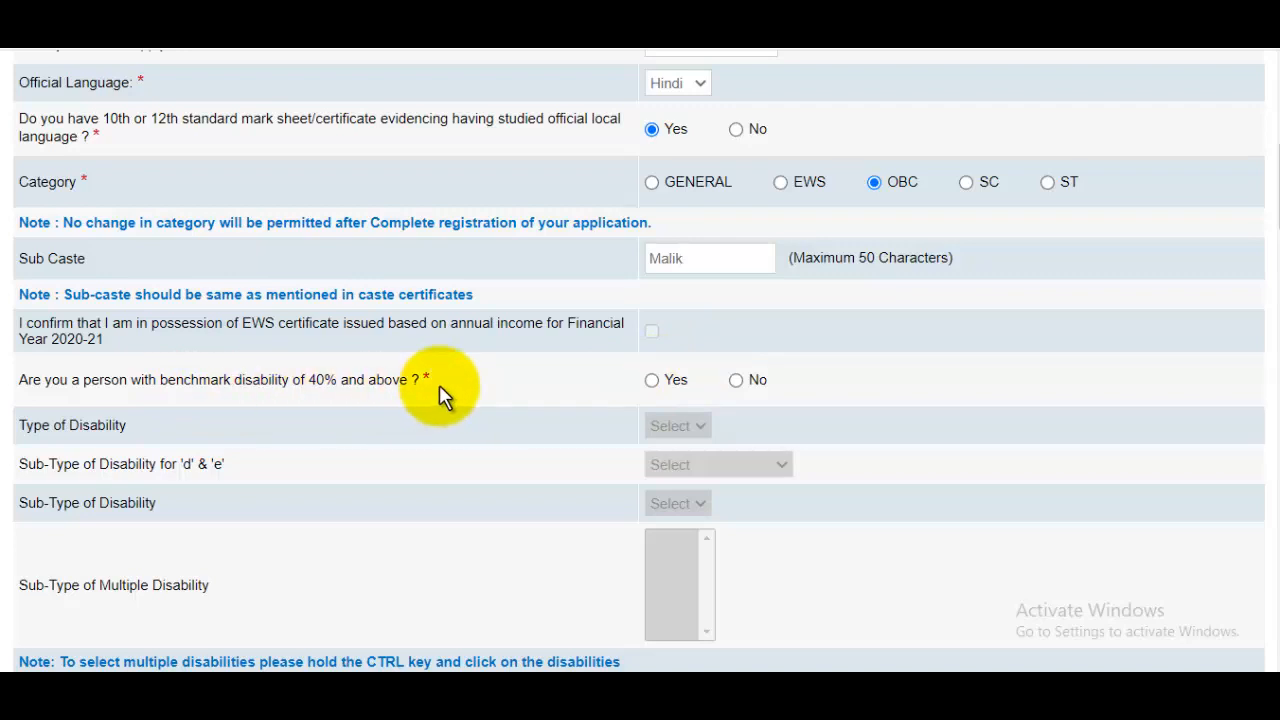
Answer No to benchmark disability and set the religion to Muslim.
left_click(736, 388)
scroll(737, 405, "down", 4)
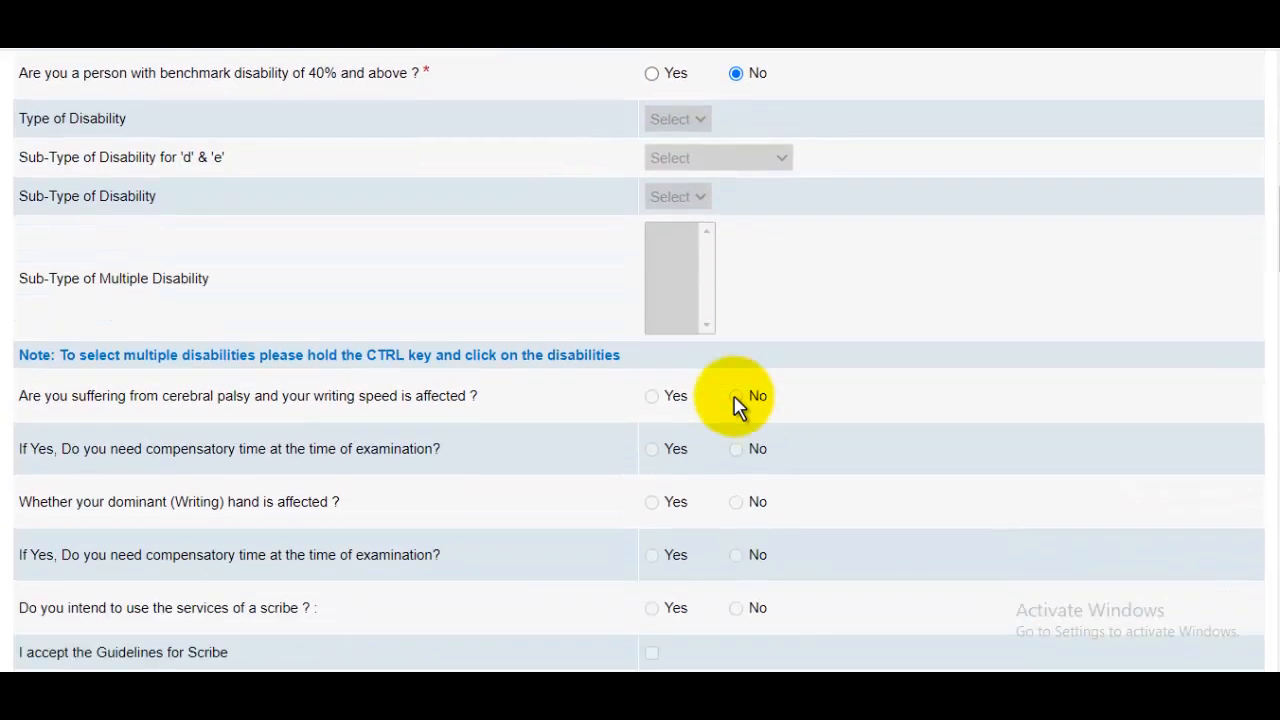
scroll(737, 405, "down", 1)
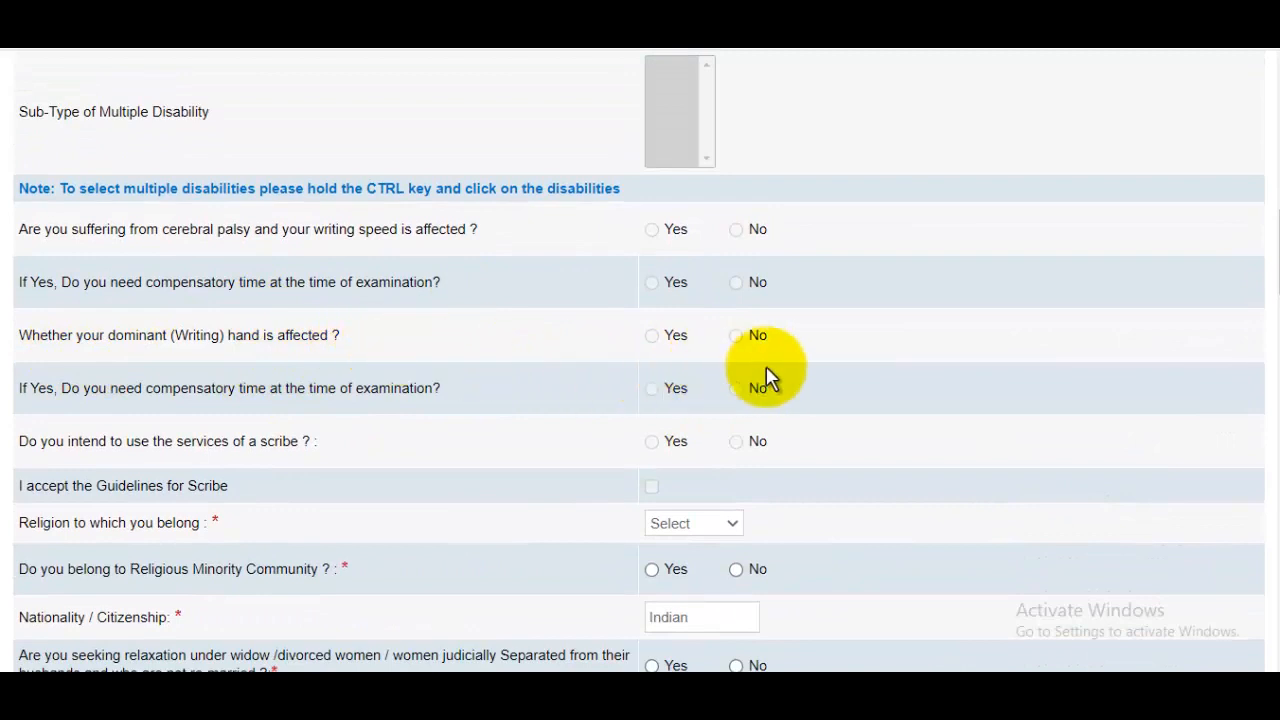
scroll(664, 340, "down", 1)
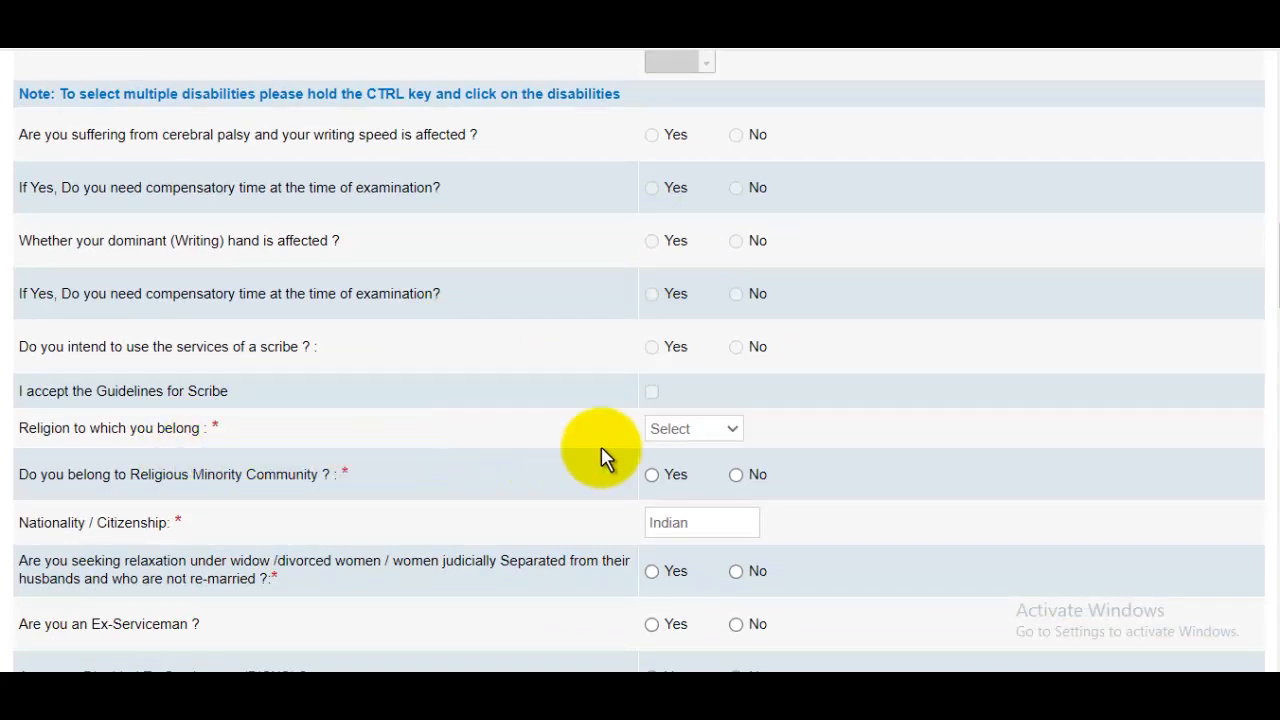
left_click(722, 432)
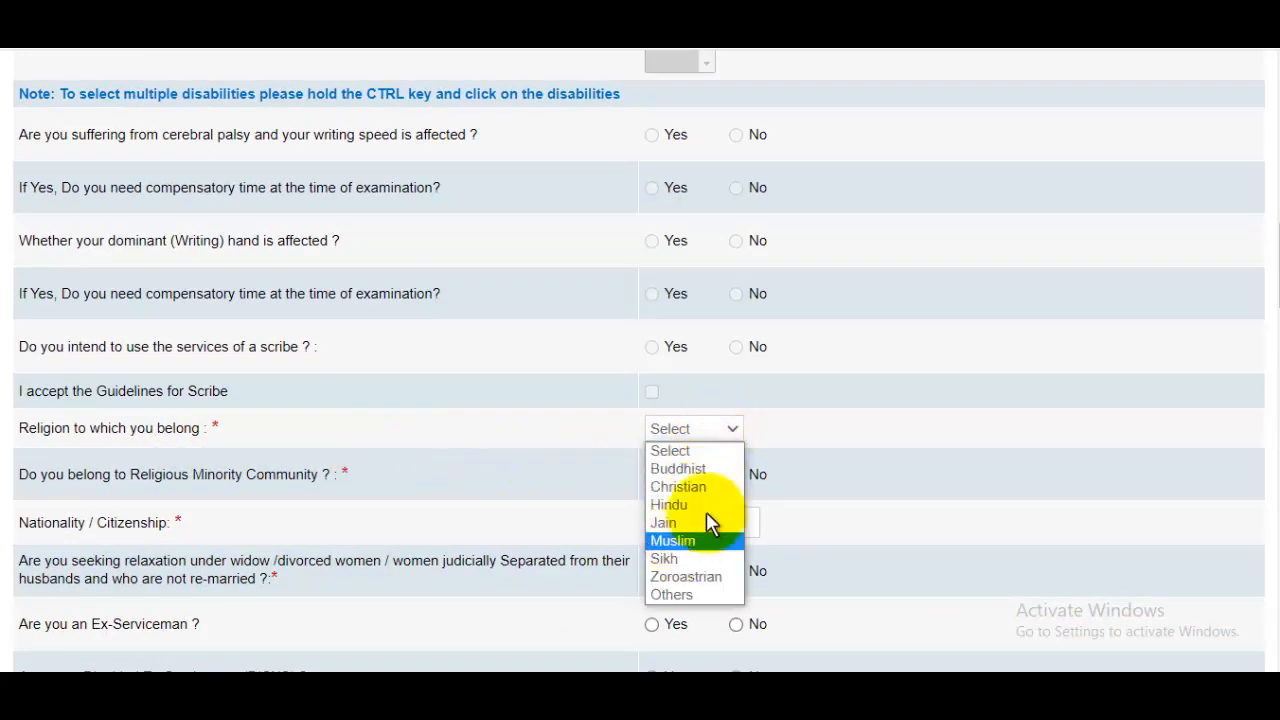
left_click(696, 540)
Answer Yes to religious minority and No to Disabled Ex-Serviceman.
scroll(760, 449, "down", 2)
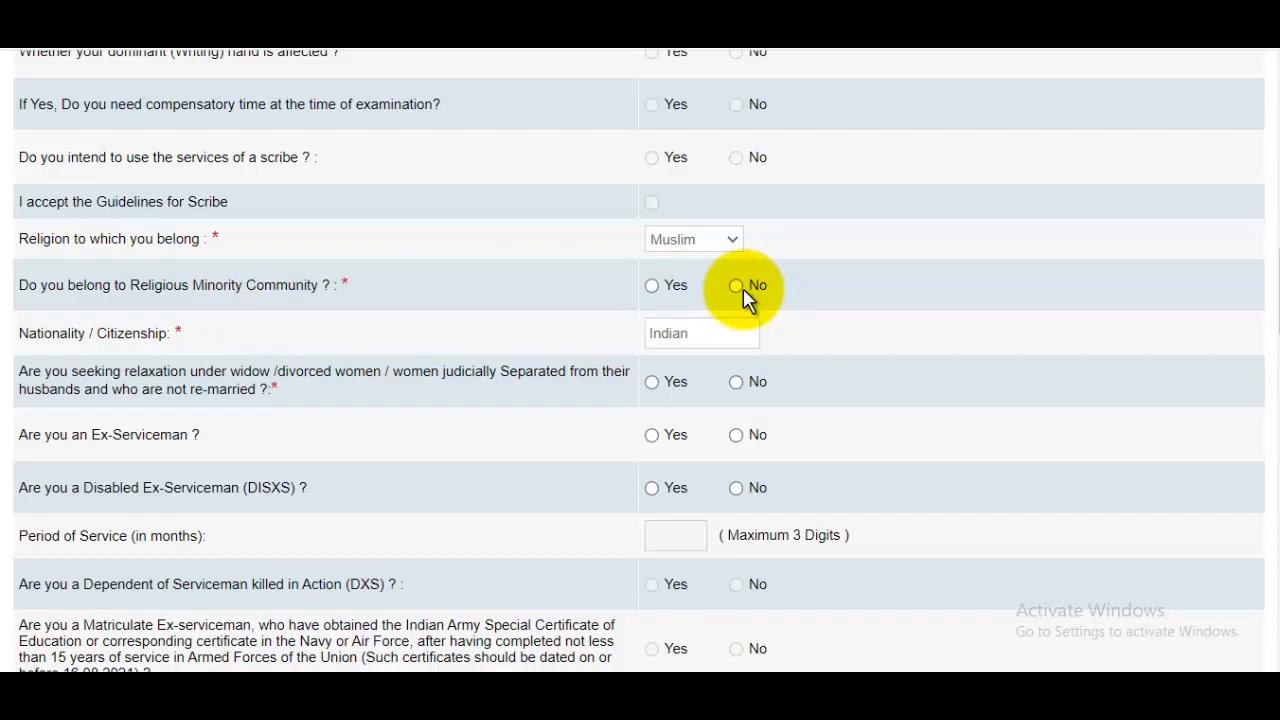
left_click(655, 290)
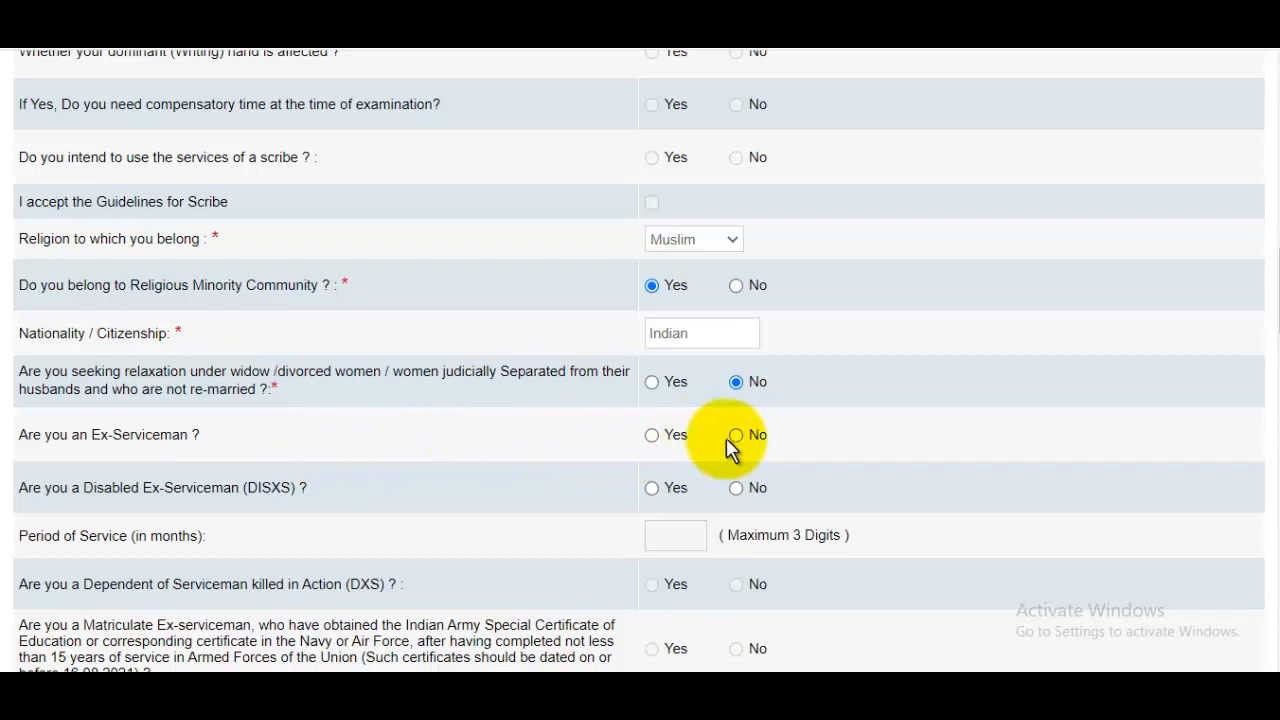
scroll(377, 366, "down", 2)
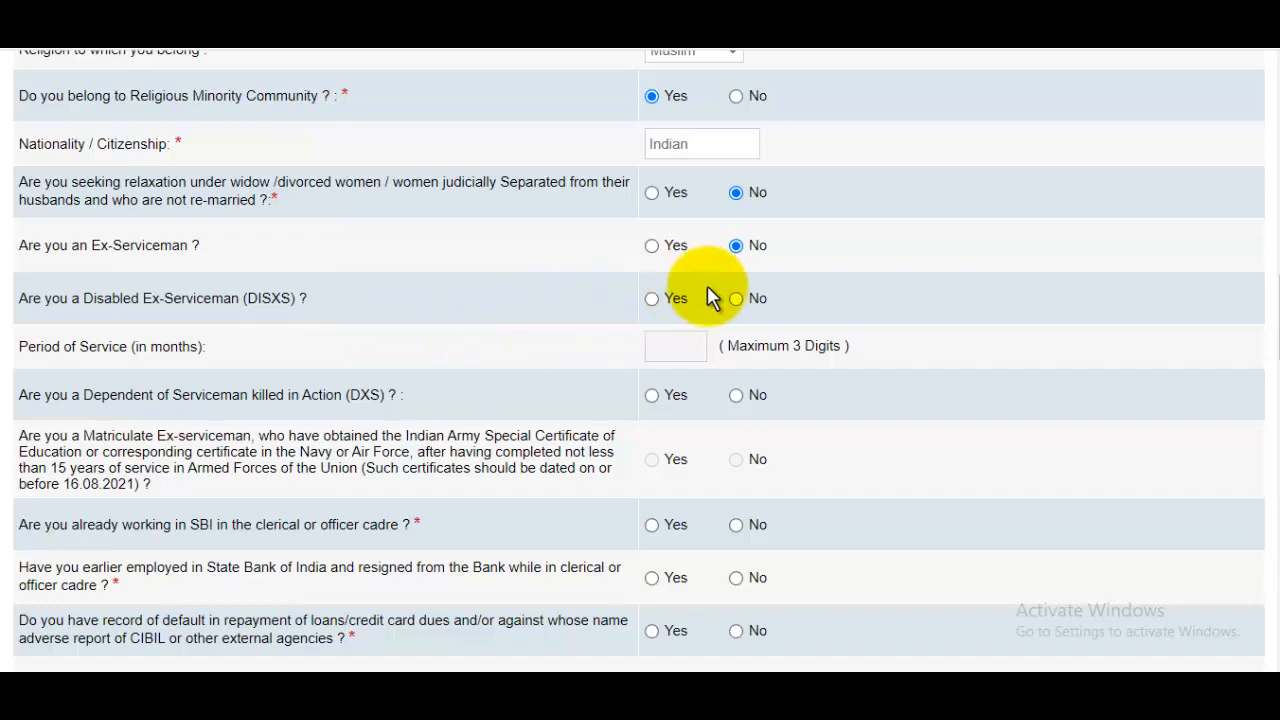
left_click(736, 299)
Mark No for DXS dependant, SBI employment, prior SBI resignation, loan default and adverse report.
scroll(700, 400, "down", 1)
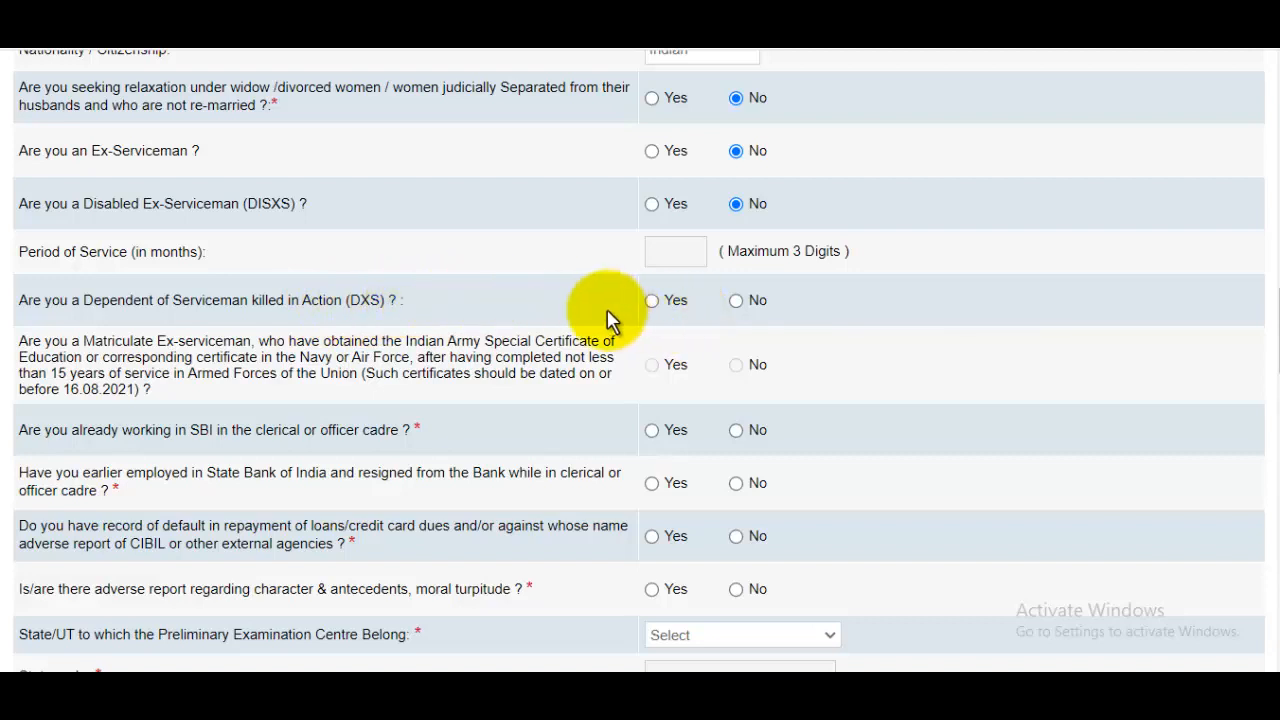
left_click(736, 300)
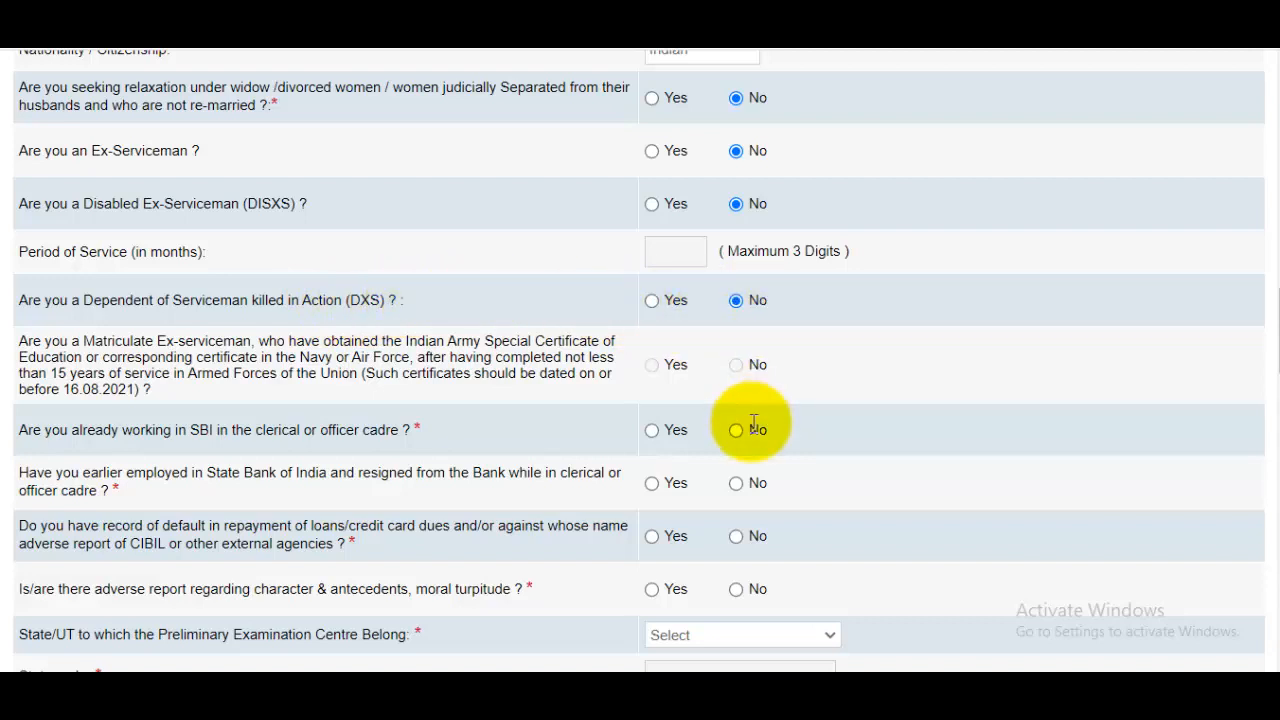
scroll(748, 424, "down", 1)
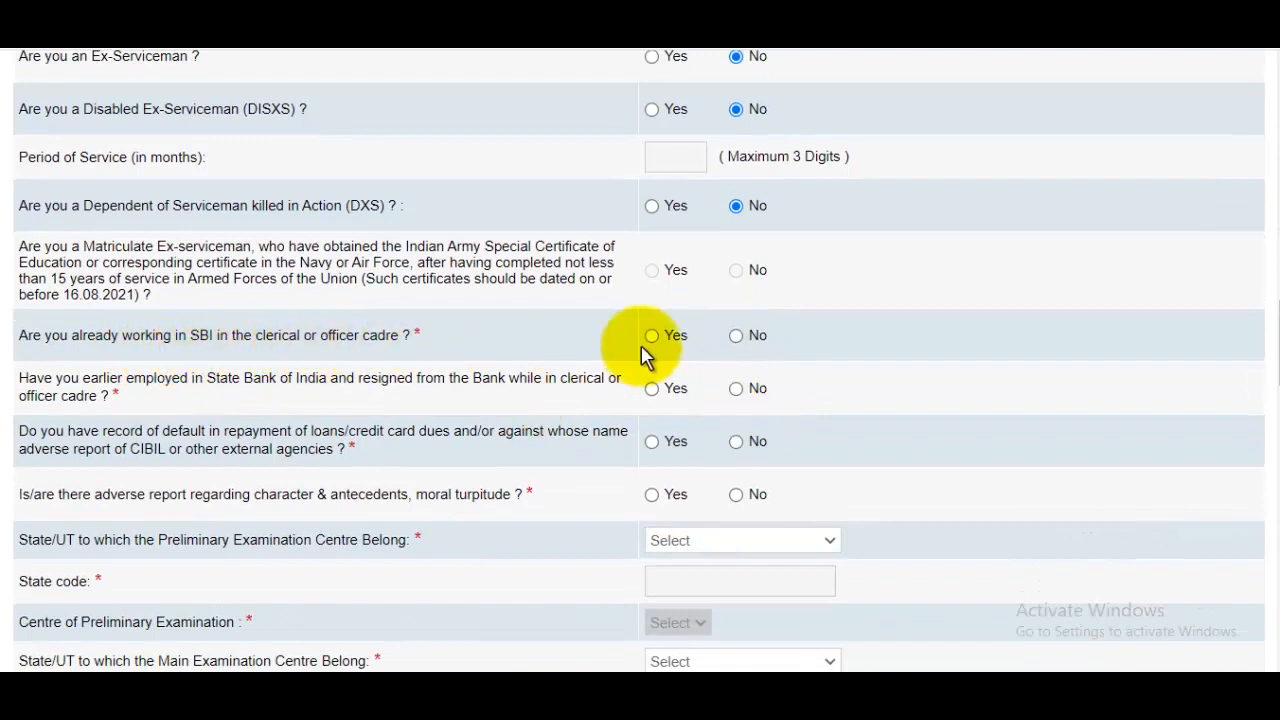
left_click(736, 340)
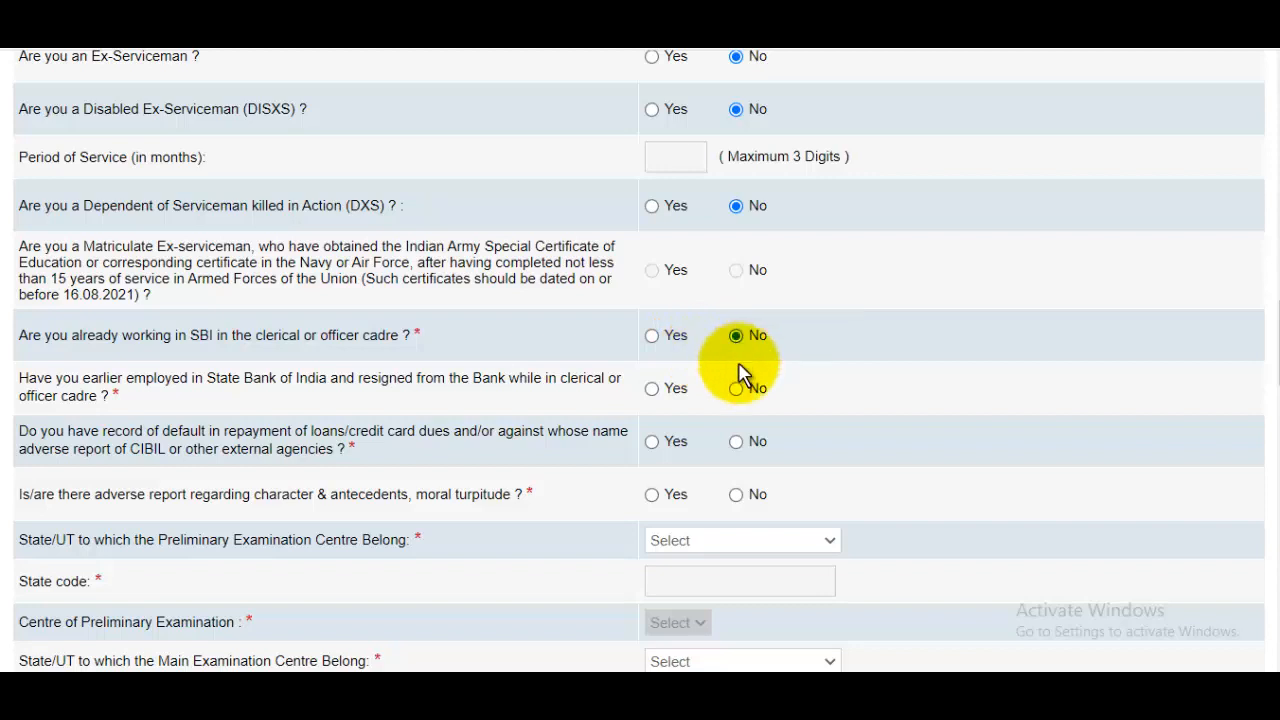
scroll(745, 382, "down", 2)
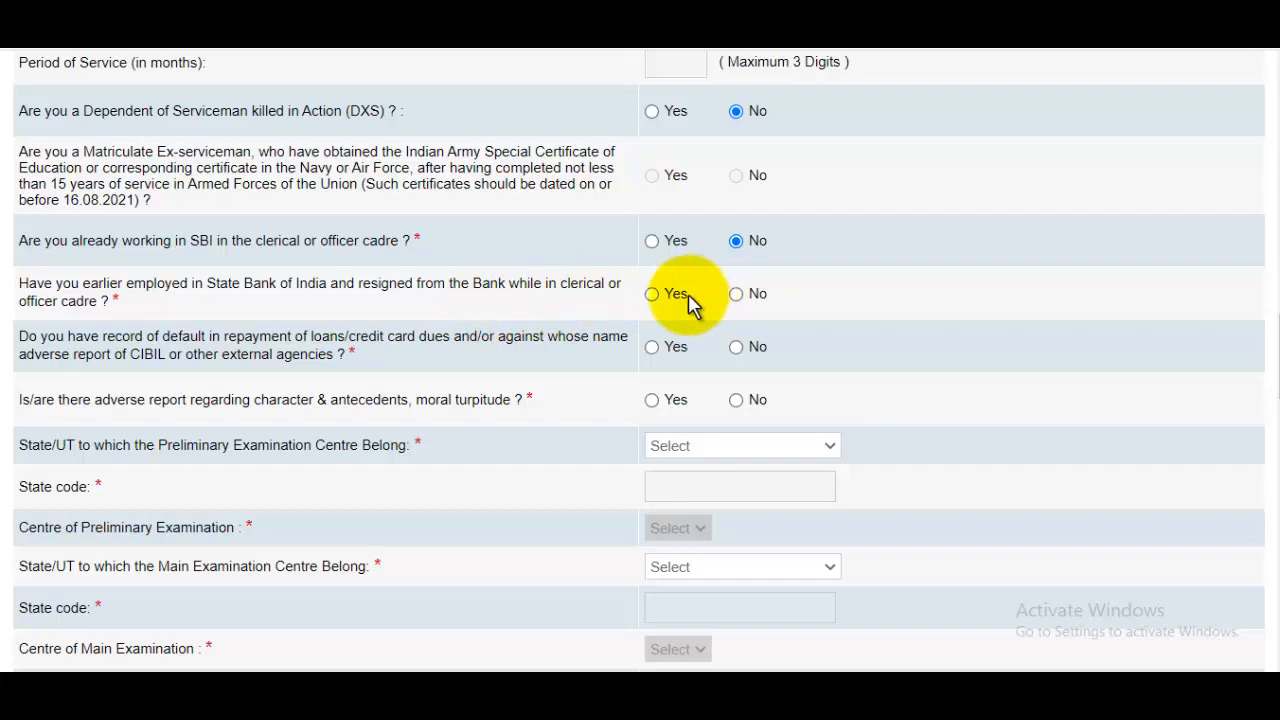
left_click(736, 296)
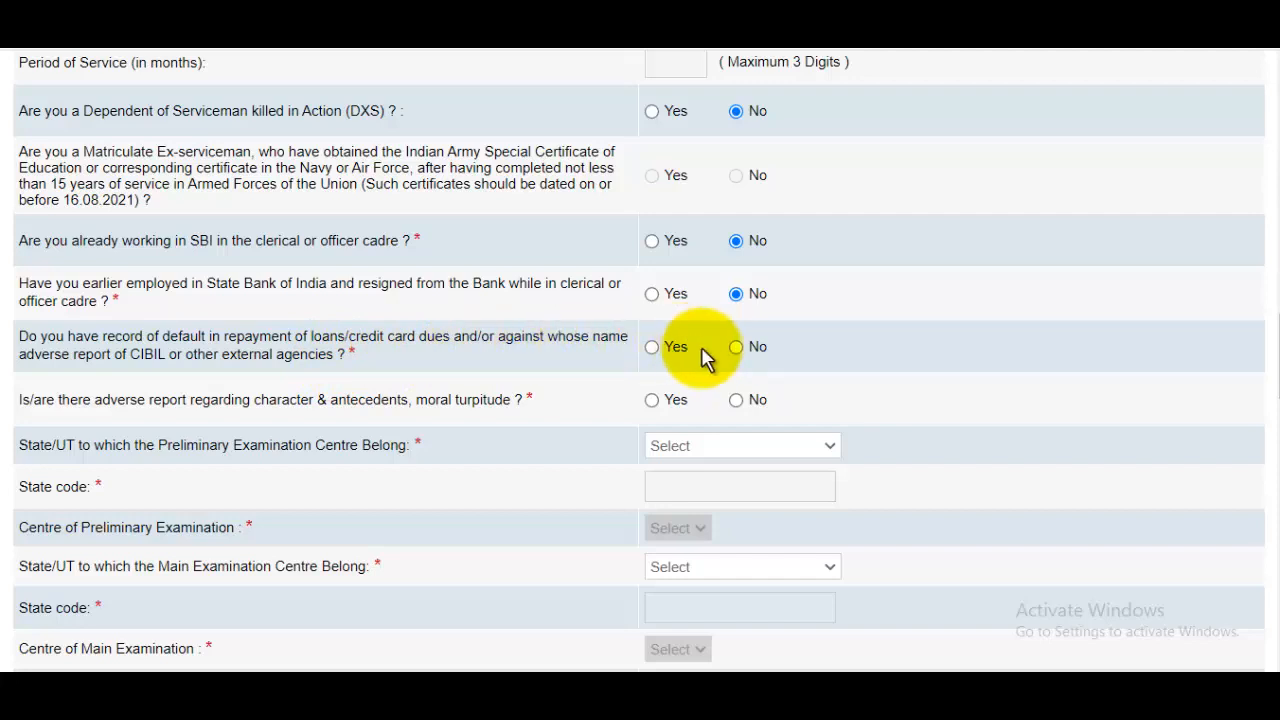
left_click(736, 347)
scroll(738, 390, "down", 1)
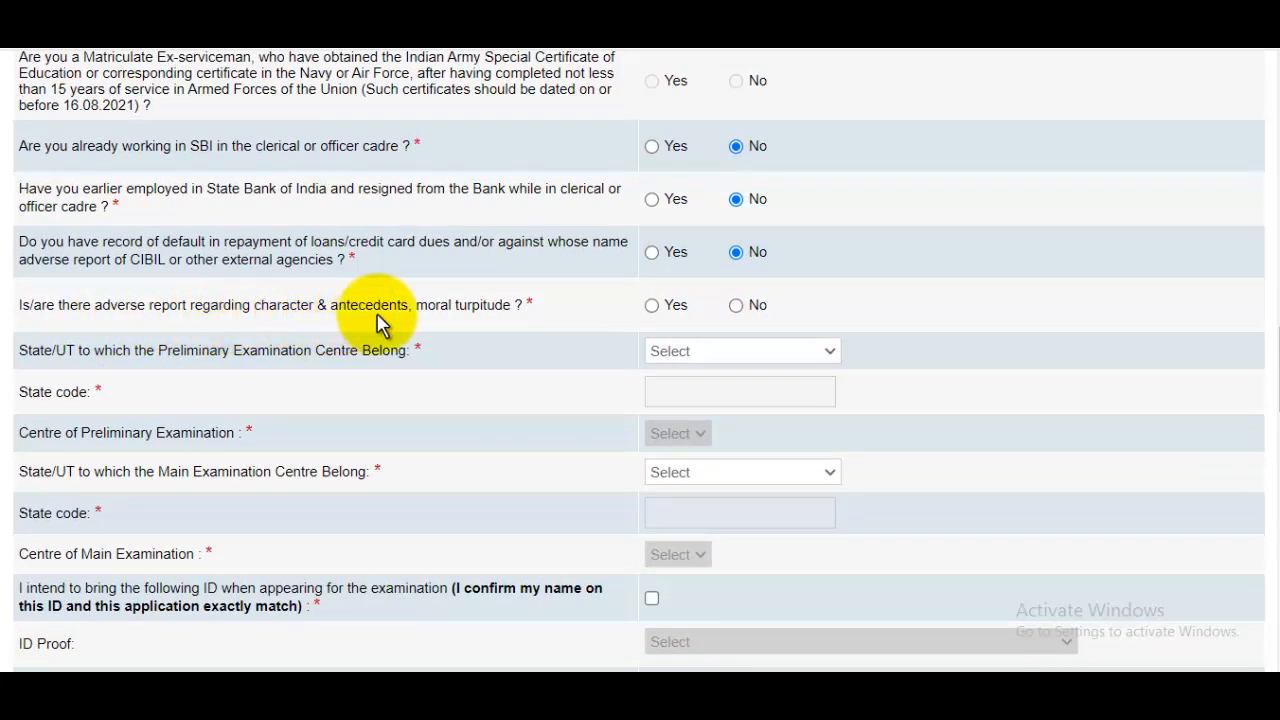
left_click(737, 305)
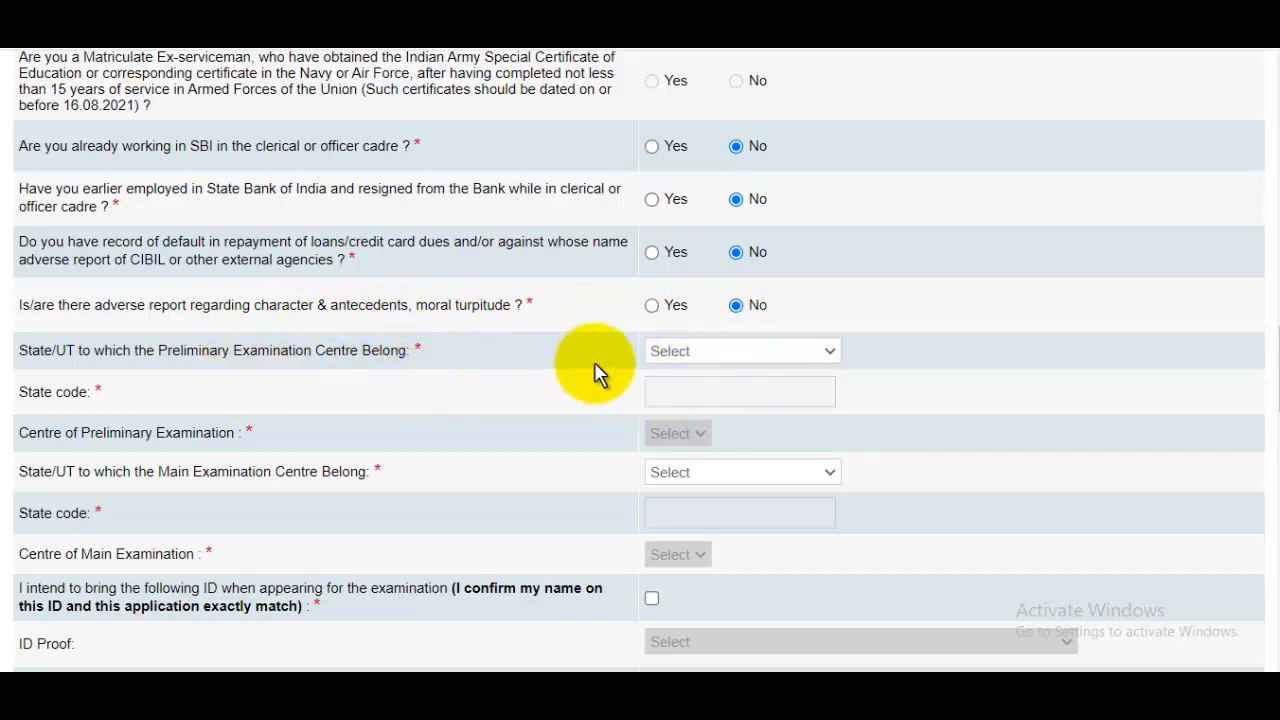
Set the preliminary exam centre to Meerut, Uttar Pradesh.
left_click(751, 351)
scroll(740, 250, "down", 6)
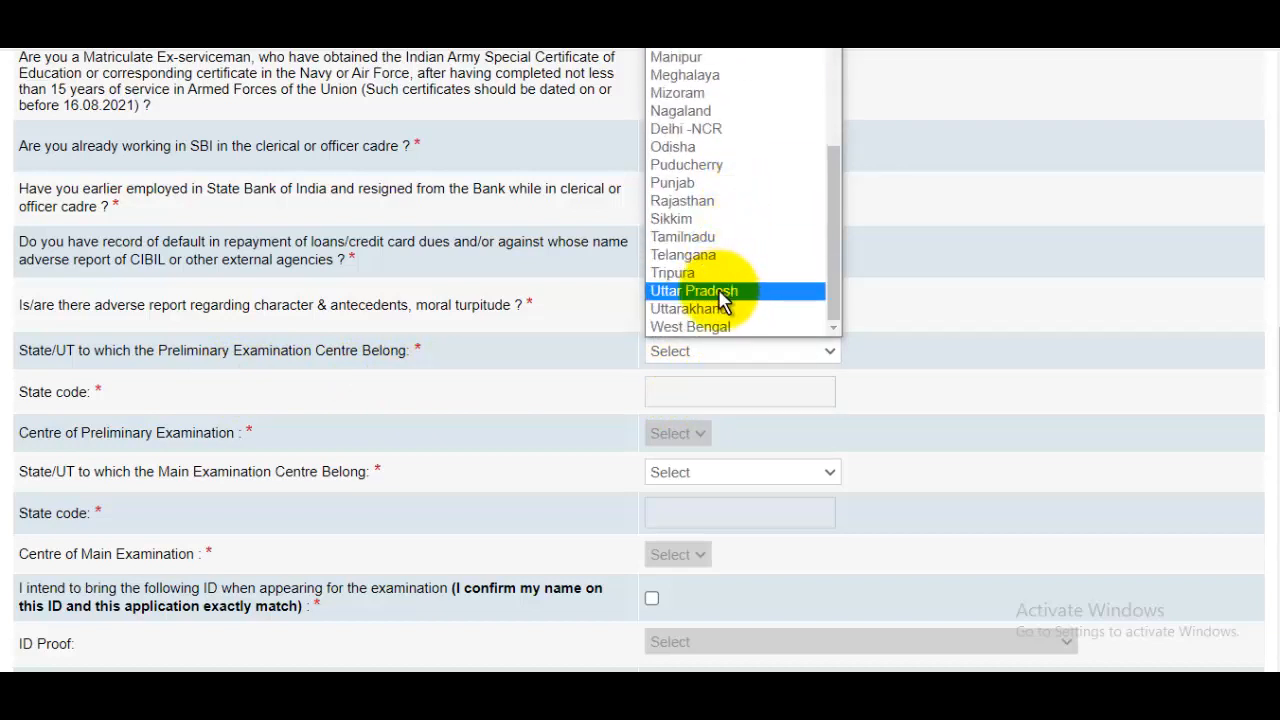
left_click(720, 291)
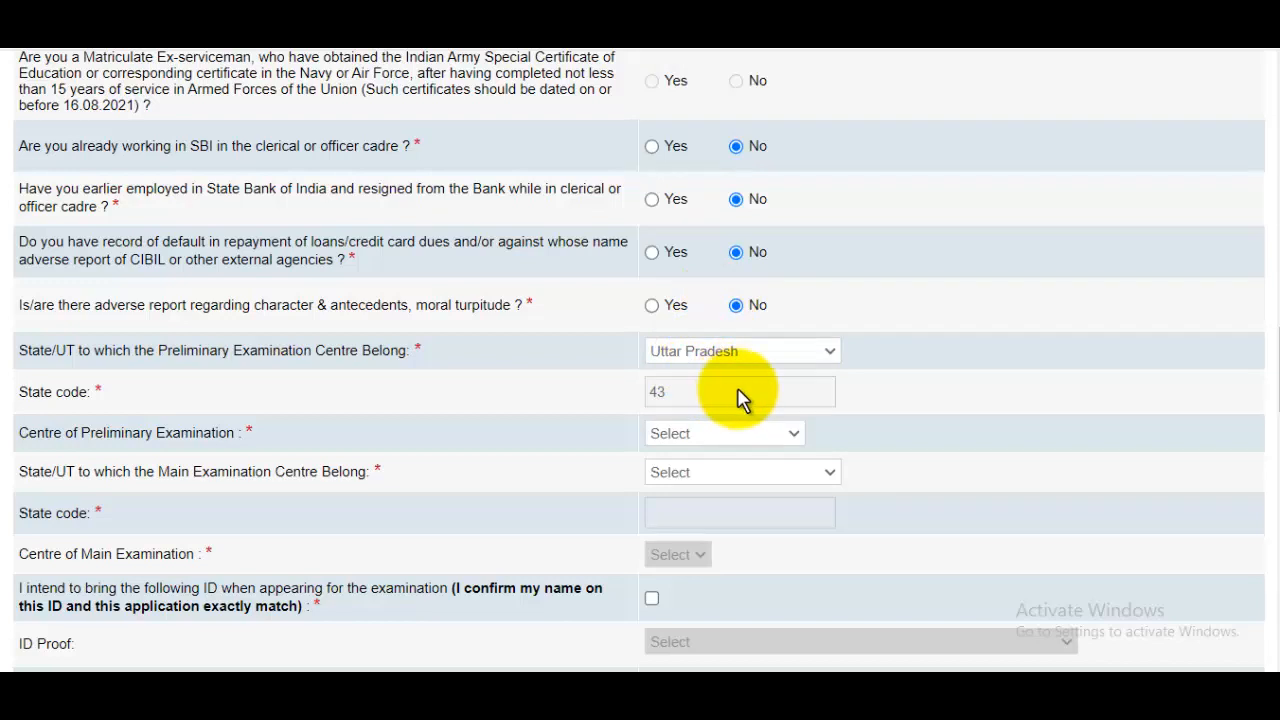
scroll(743, 400, "down", 2)
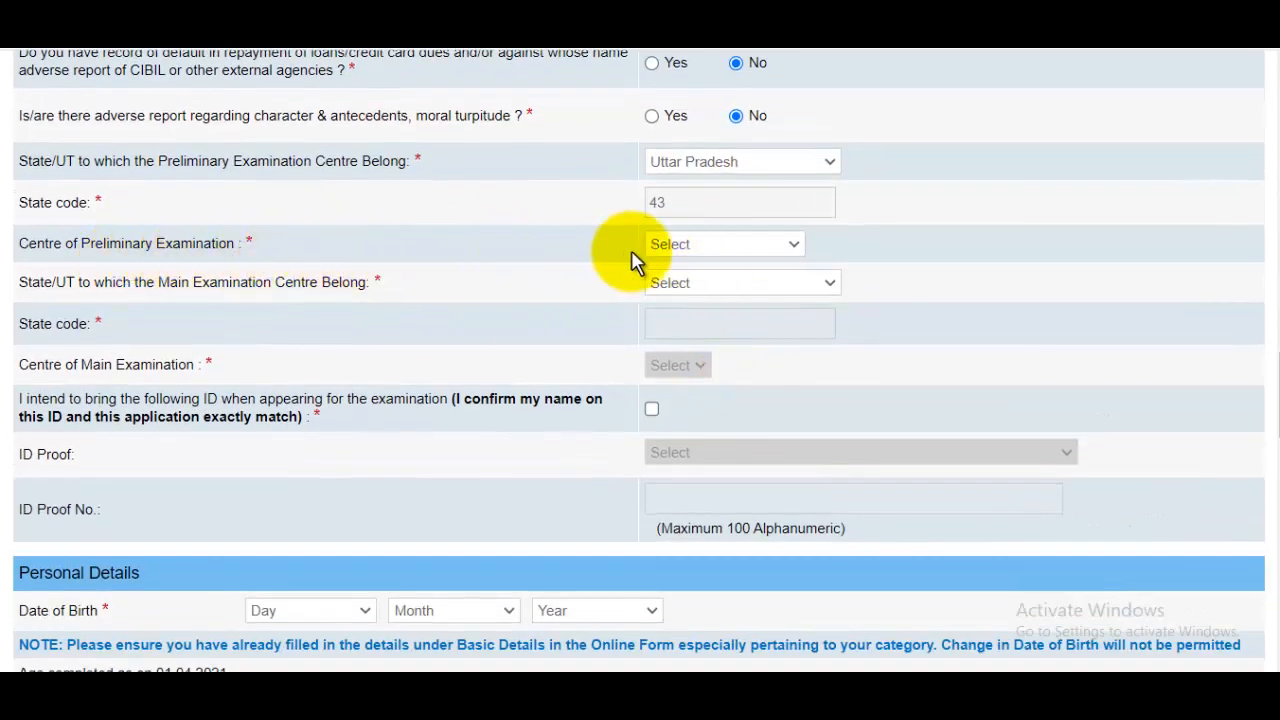
left_click(717, 250)
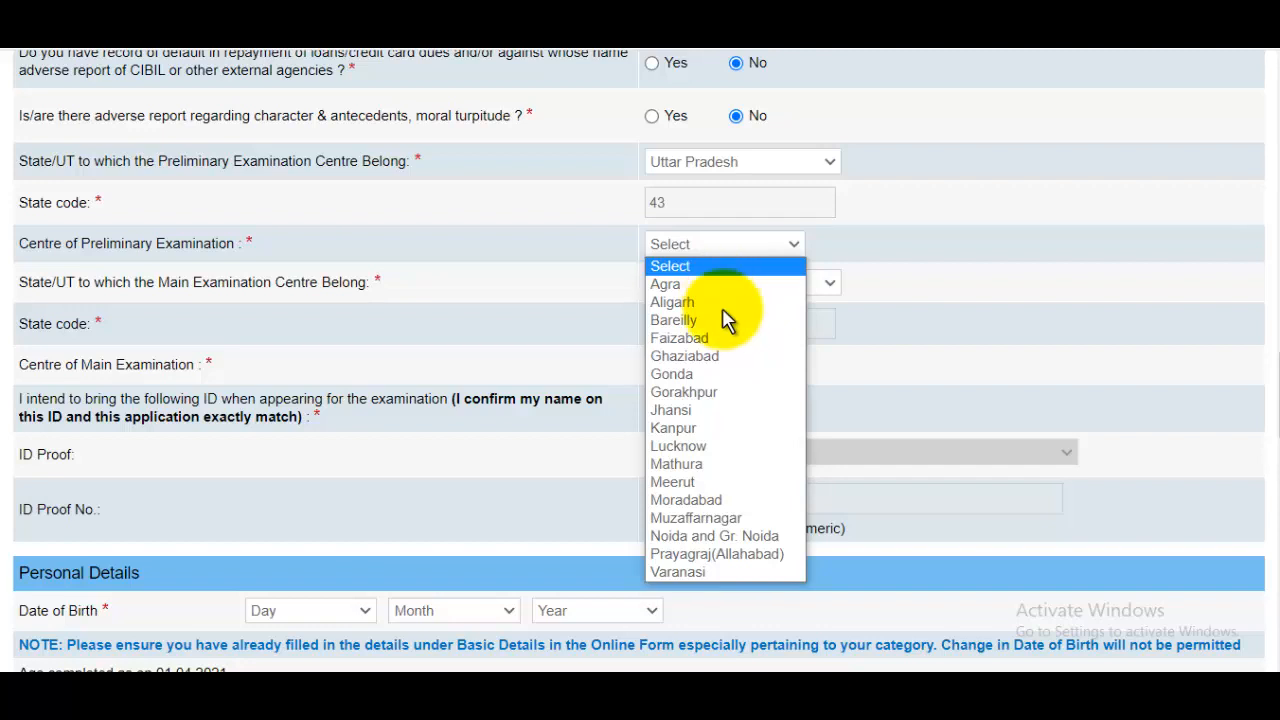
left_click(714, 488)
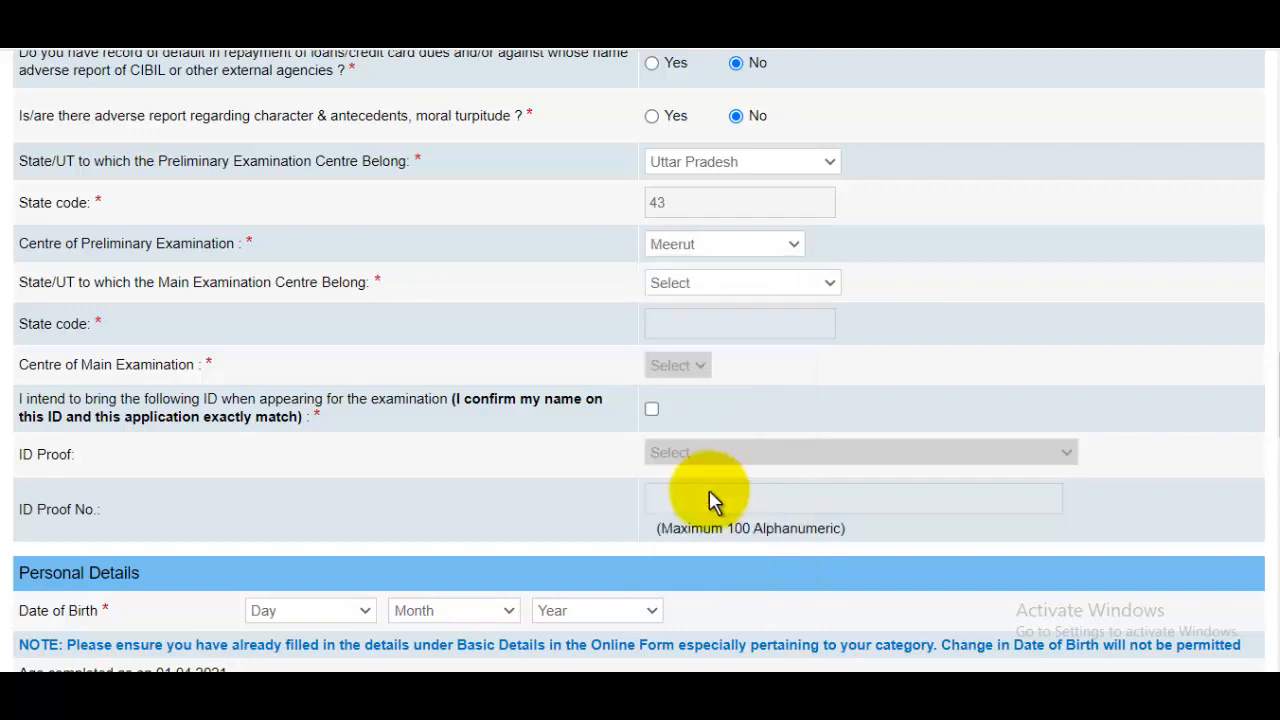
Set the main exam centre to Meerut, Uttar Pradesh.
left_click(716, 286)
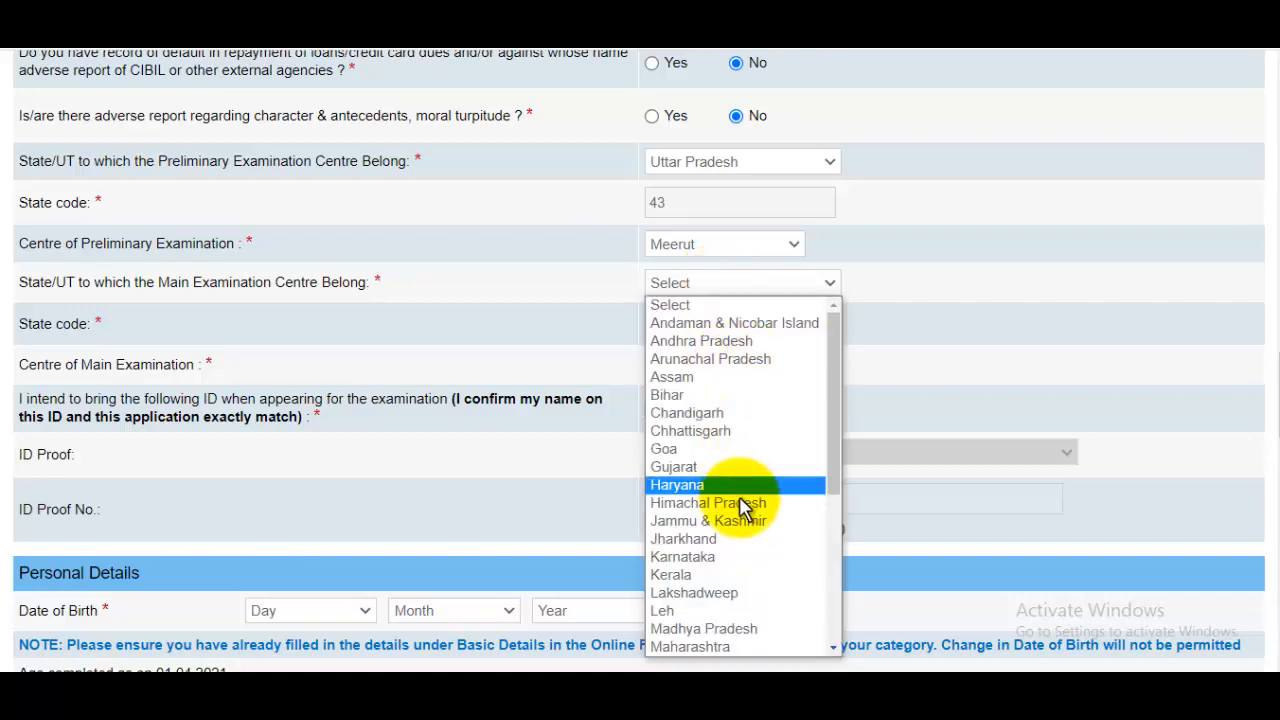
scroll(741, 508, "down", 5)
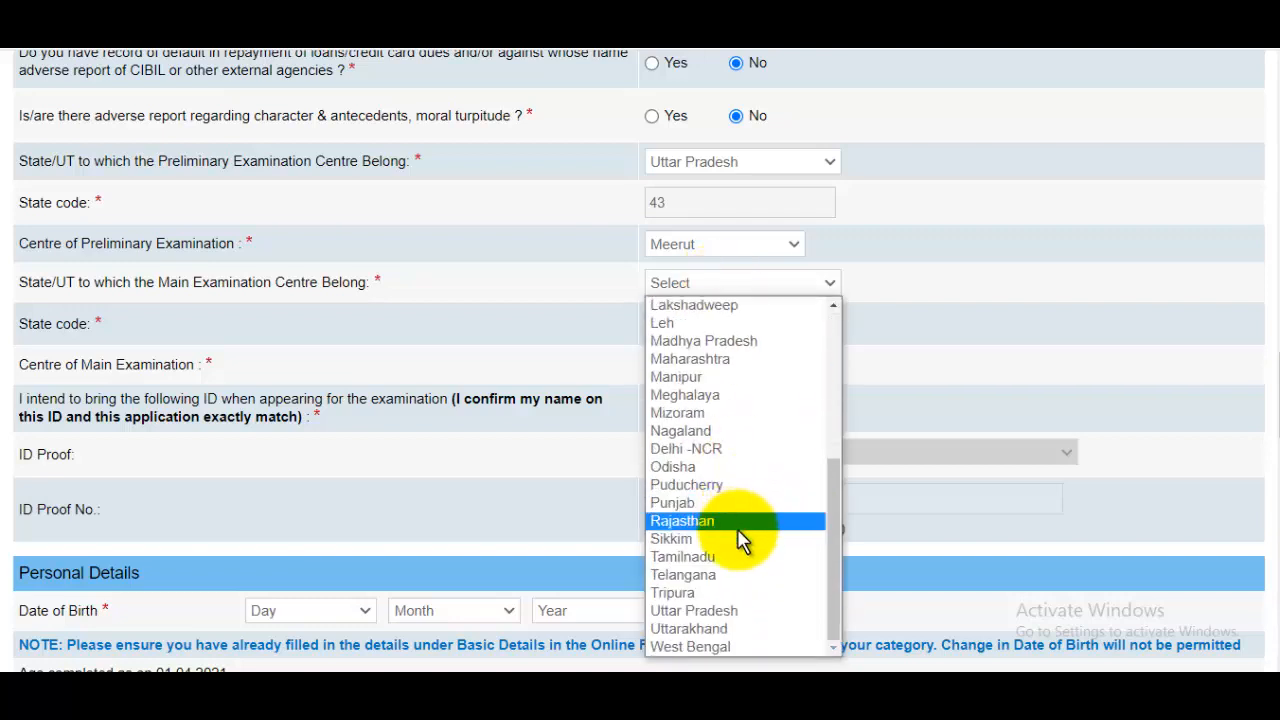
left_click(723, 610)
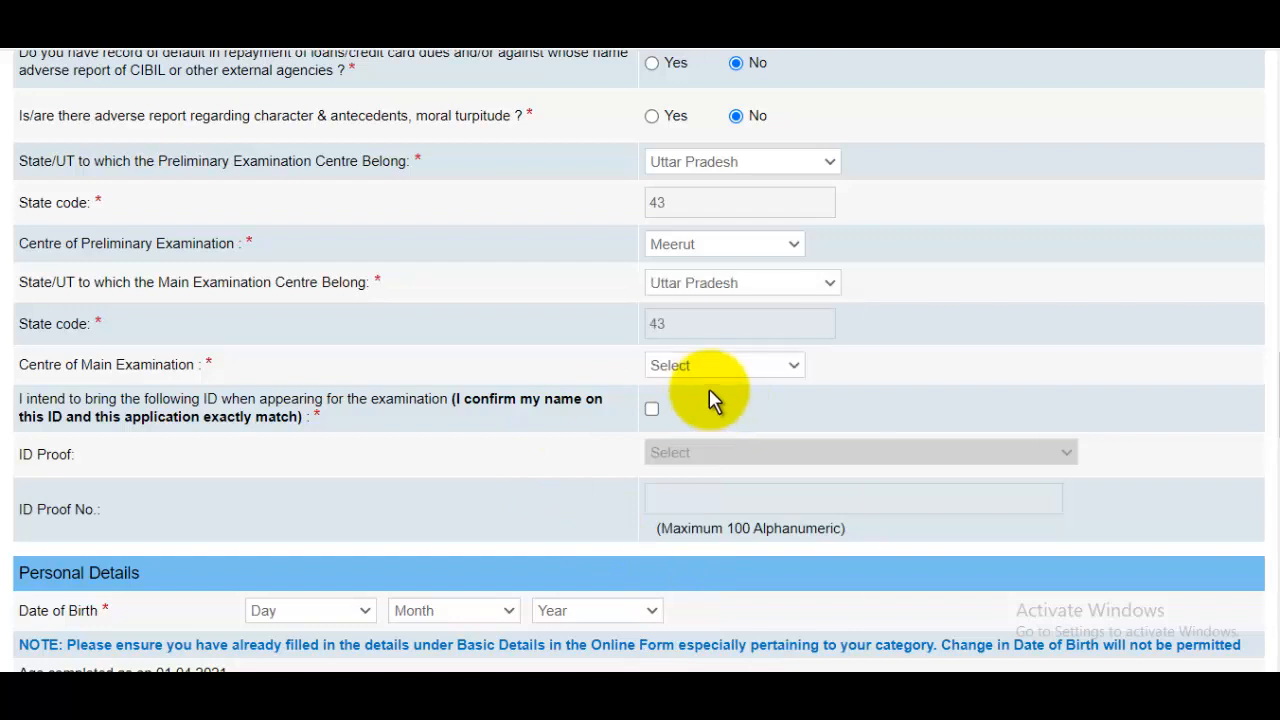
left_click(708, 368)
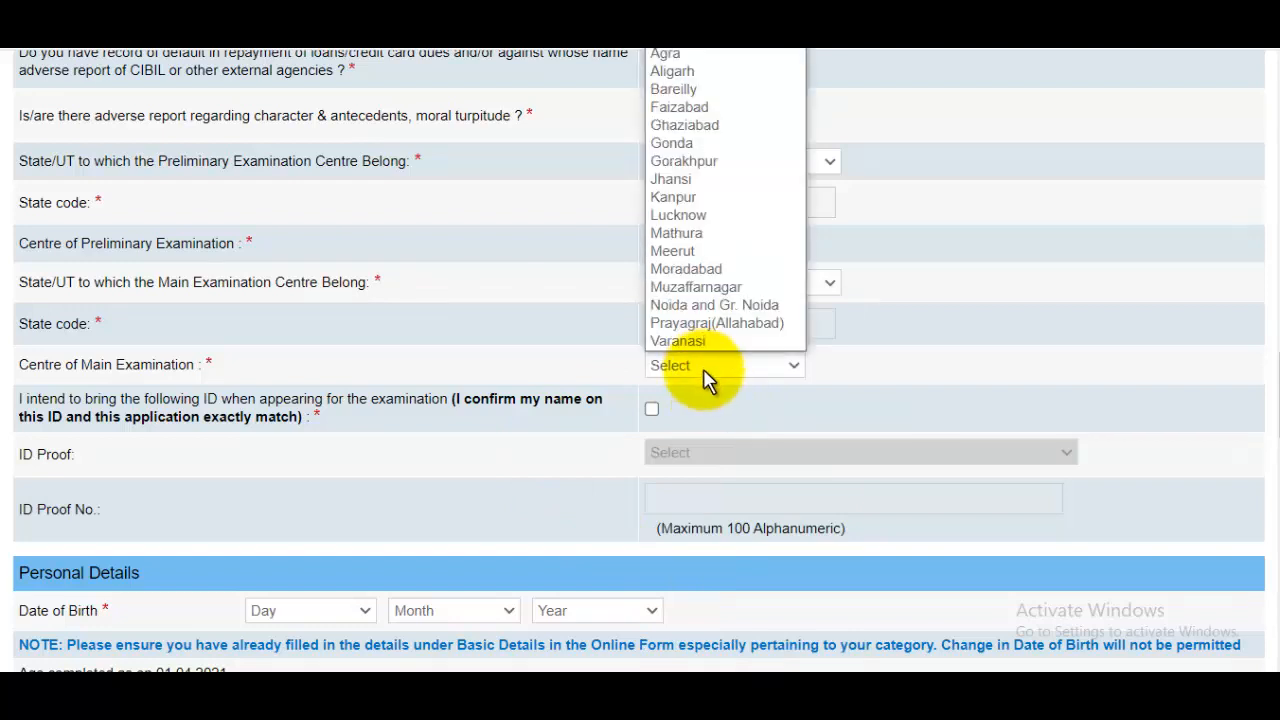
left_click(690, 252)
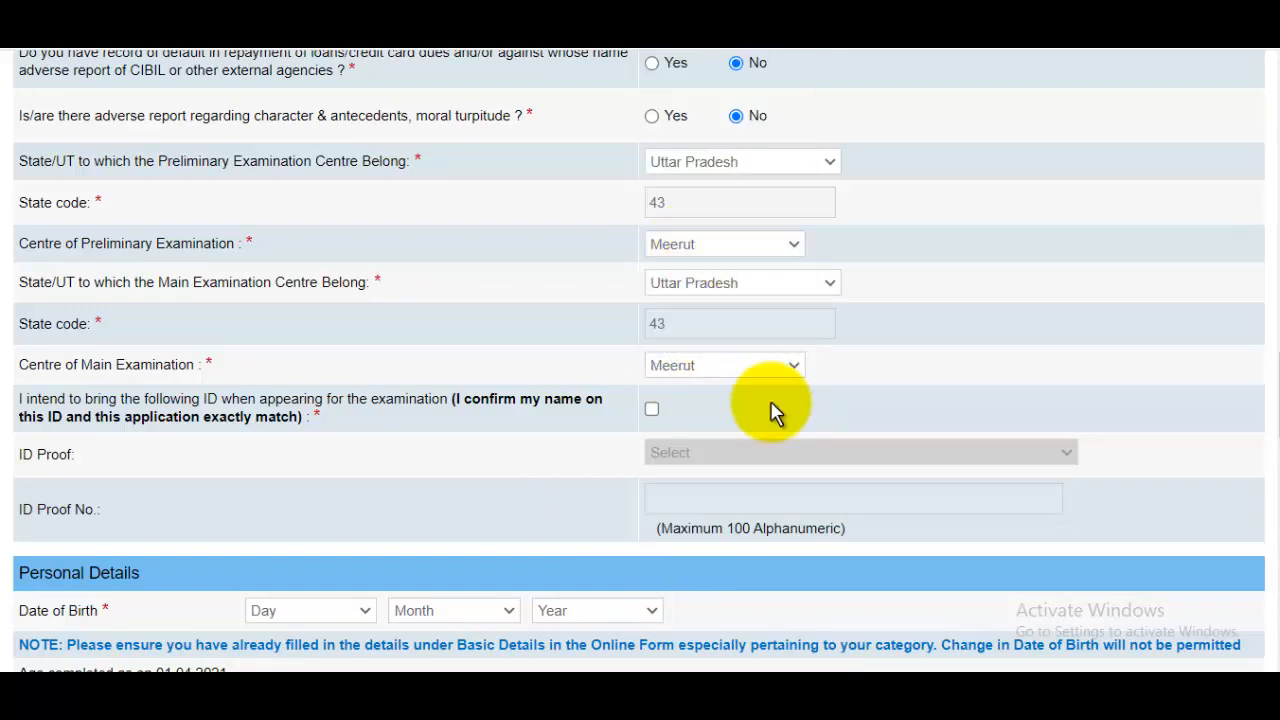
Tick the name-matching ID declaration and choose PAN Card as ID proof.
scroll(775, 412, "down", 1)
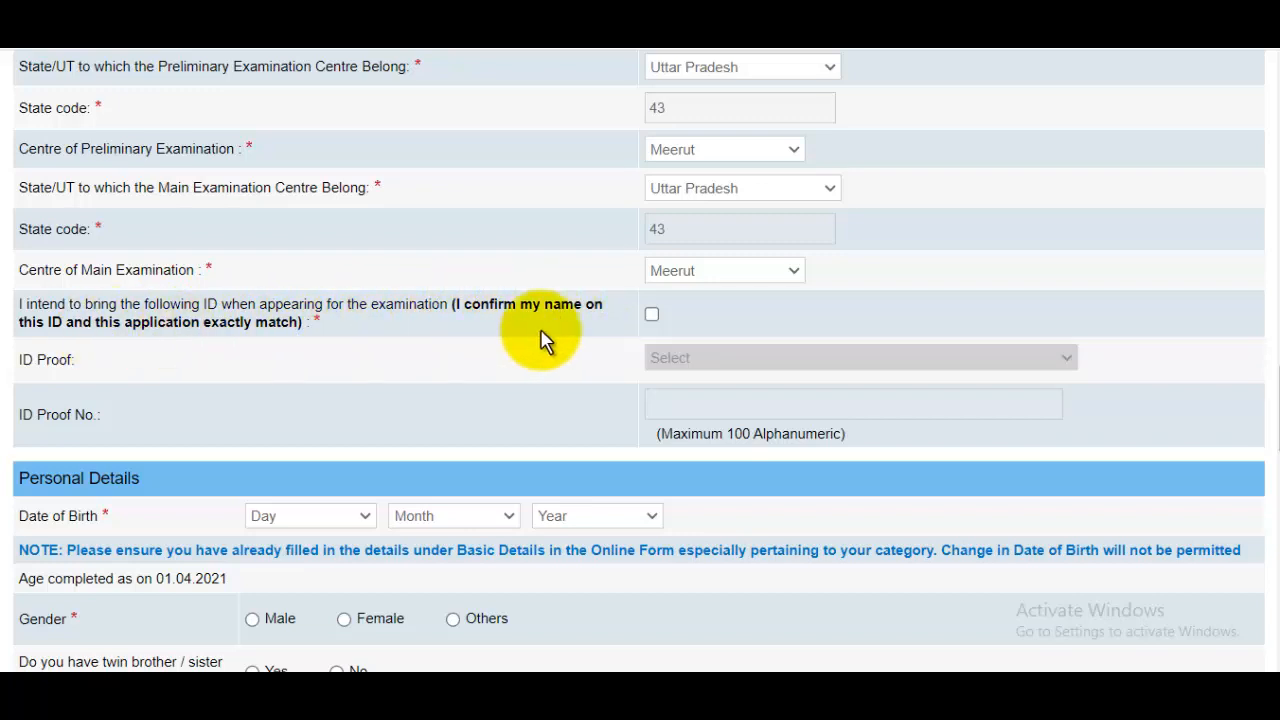
left_click(652, 315)
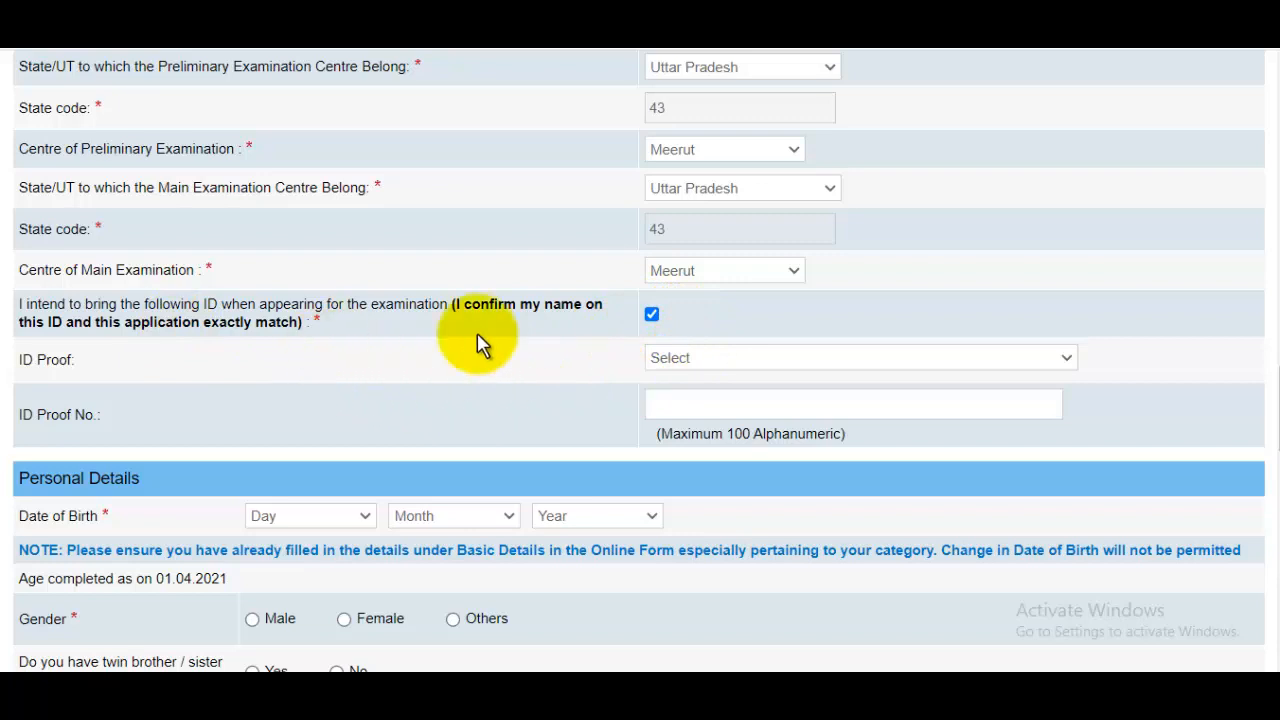
left_click(766, 360)
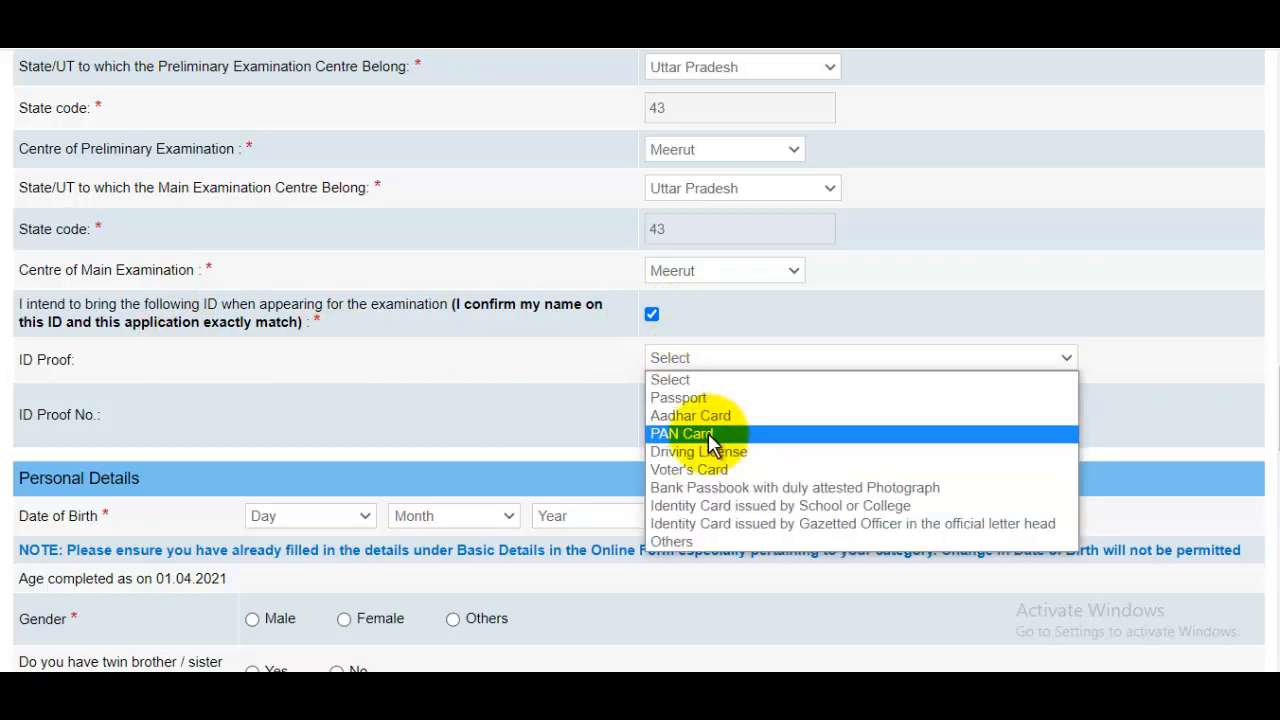
left_click(708, 433)
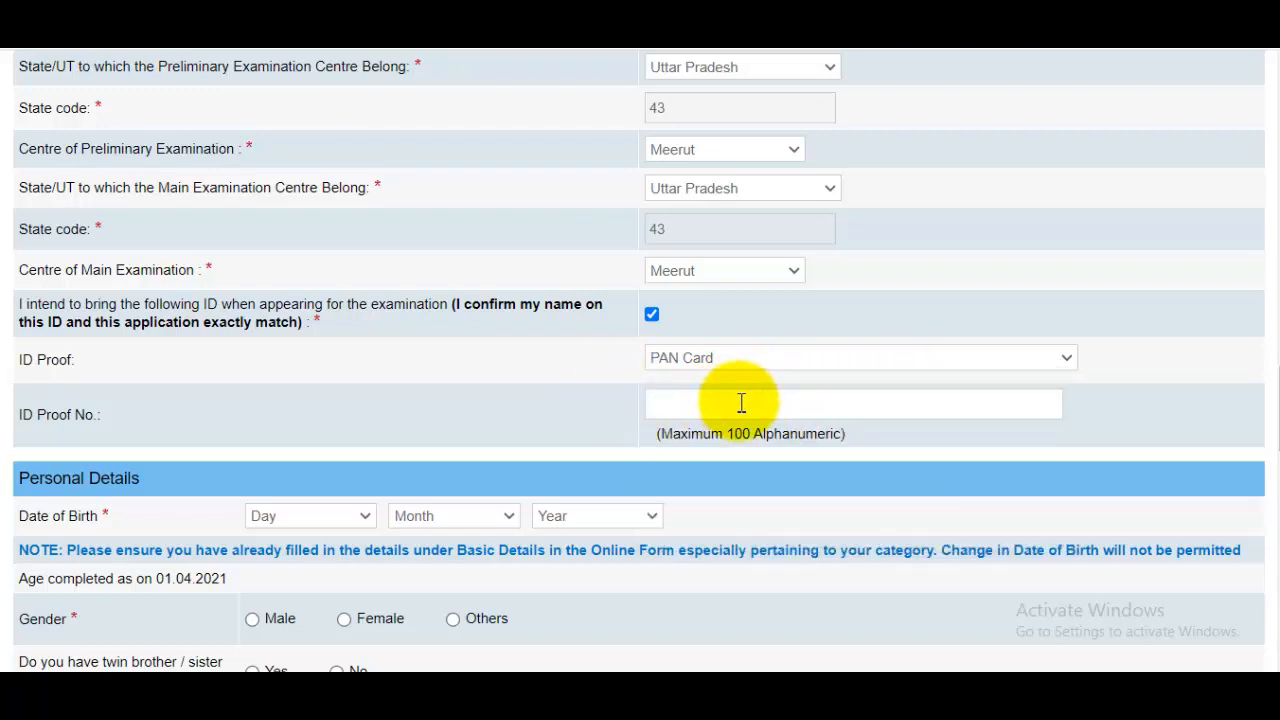
scroll(741, 403, "down", 2)
left_click(309, 332)
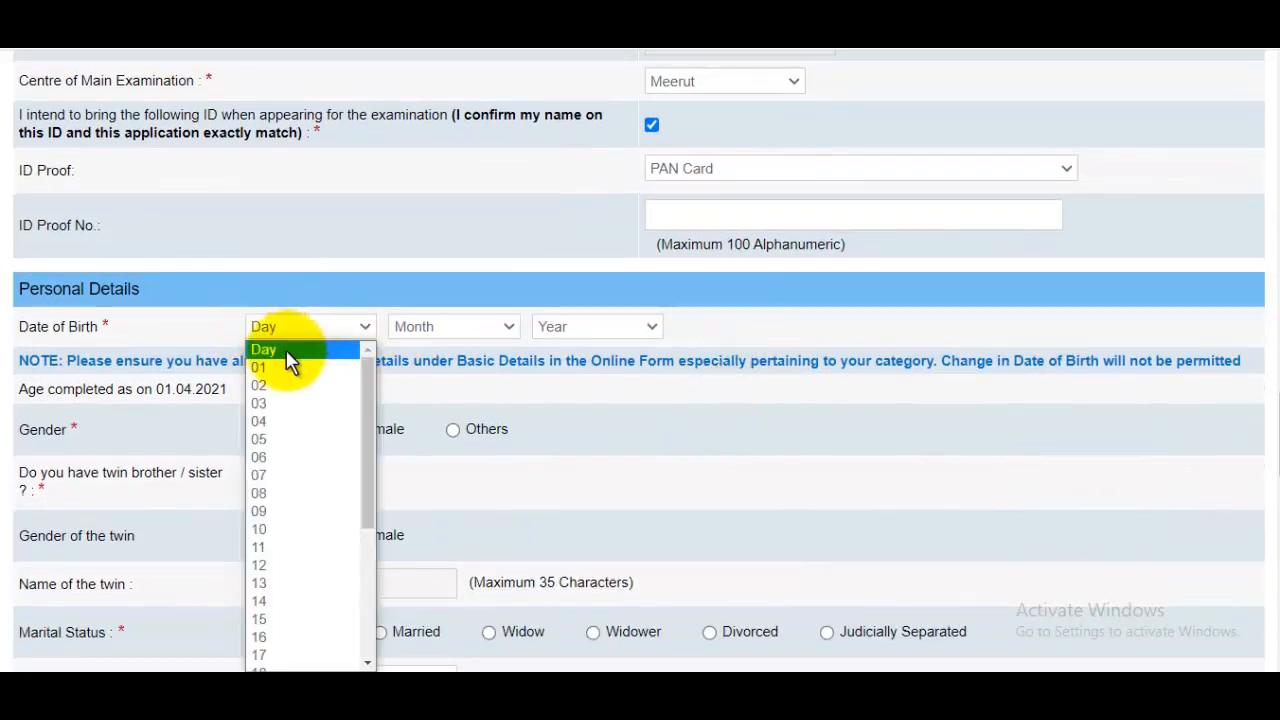
left_click(285, 385)
left_click(505, 330)
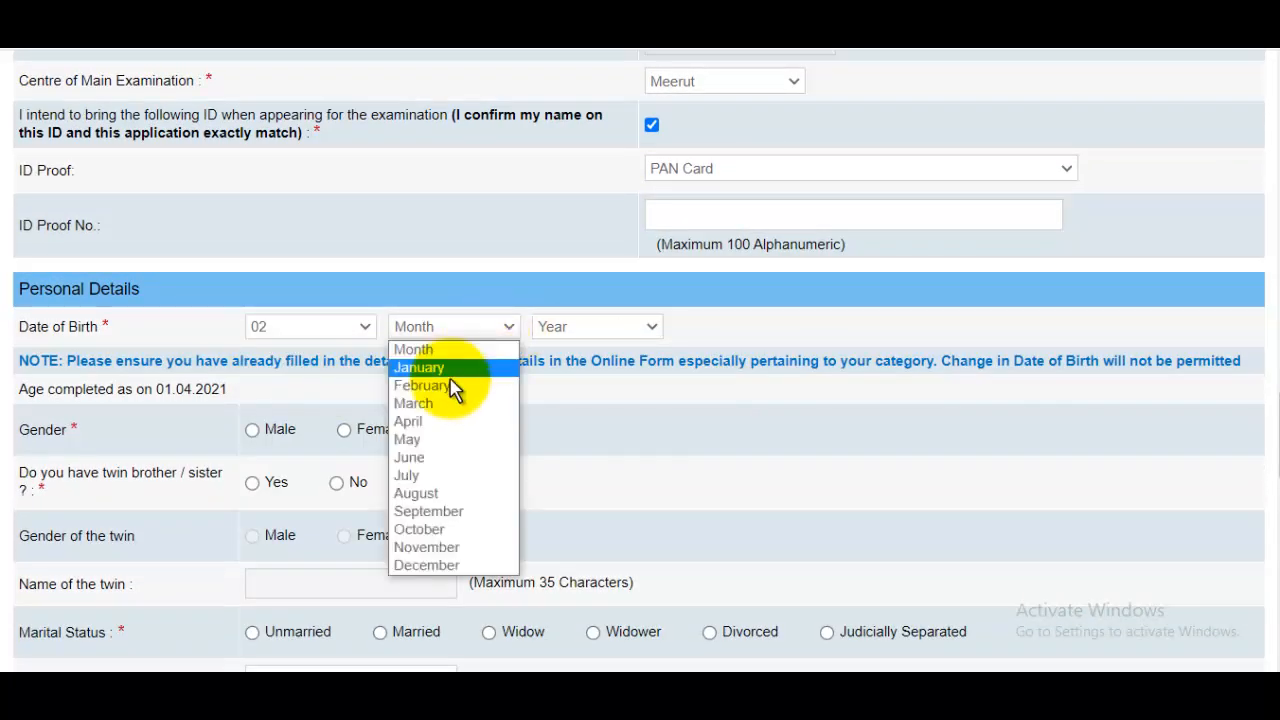
left_click(427, 441)
left_click(612, 333)
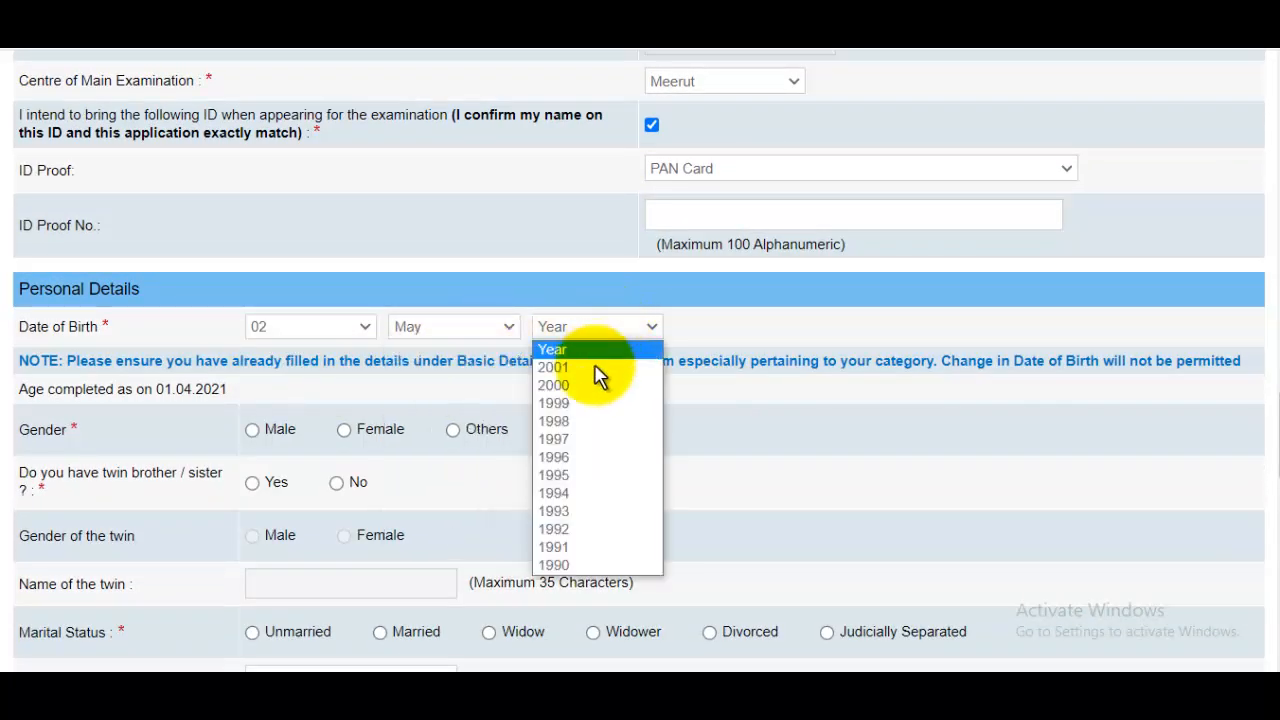
left_click(560, 439)
Select Male as gender and answer No to having a twin.
scroll(815, 382, "down", 2)
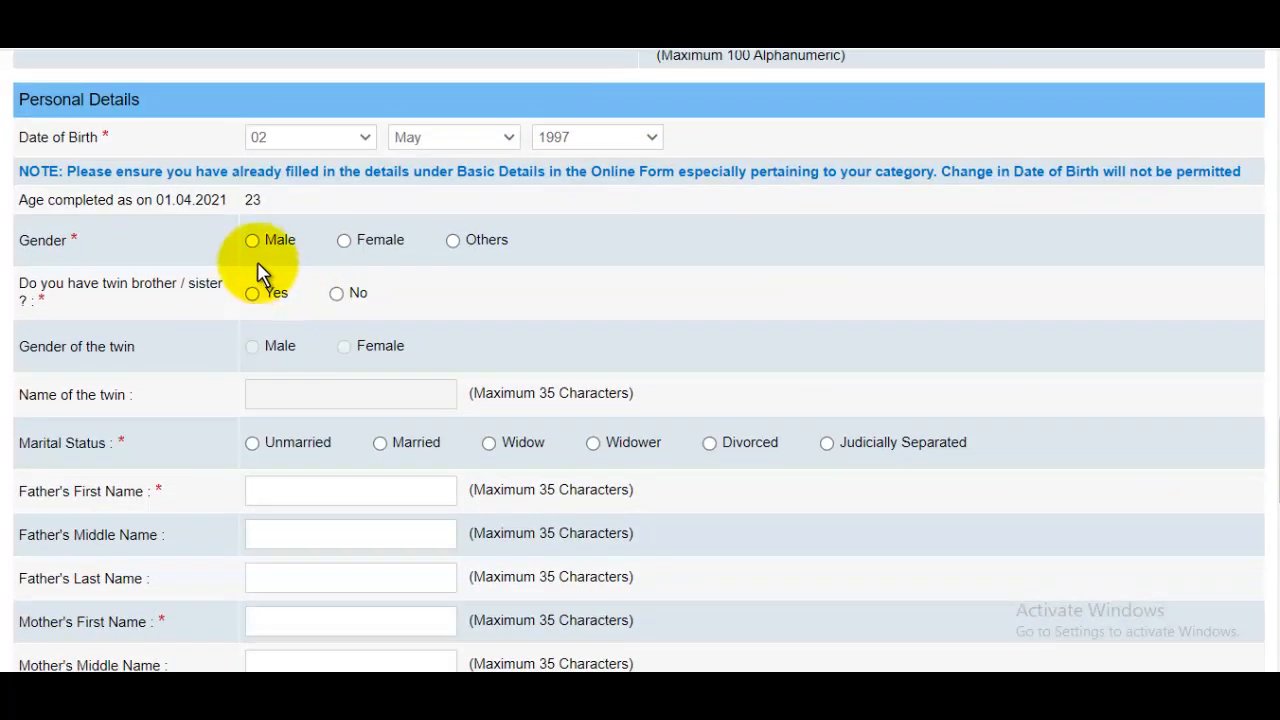
left_click(253, 241)
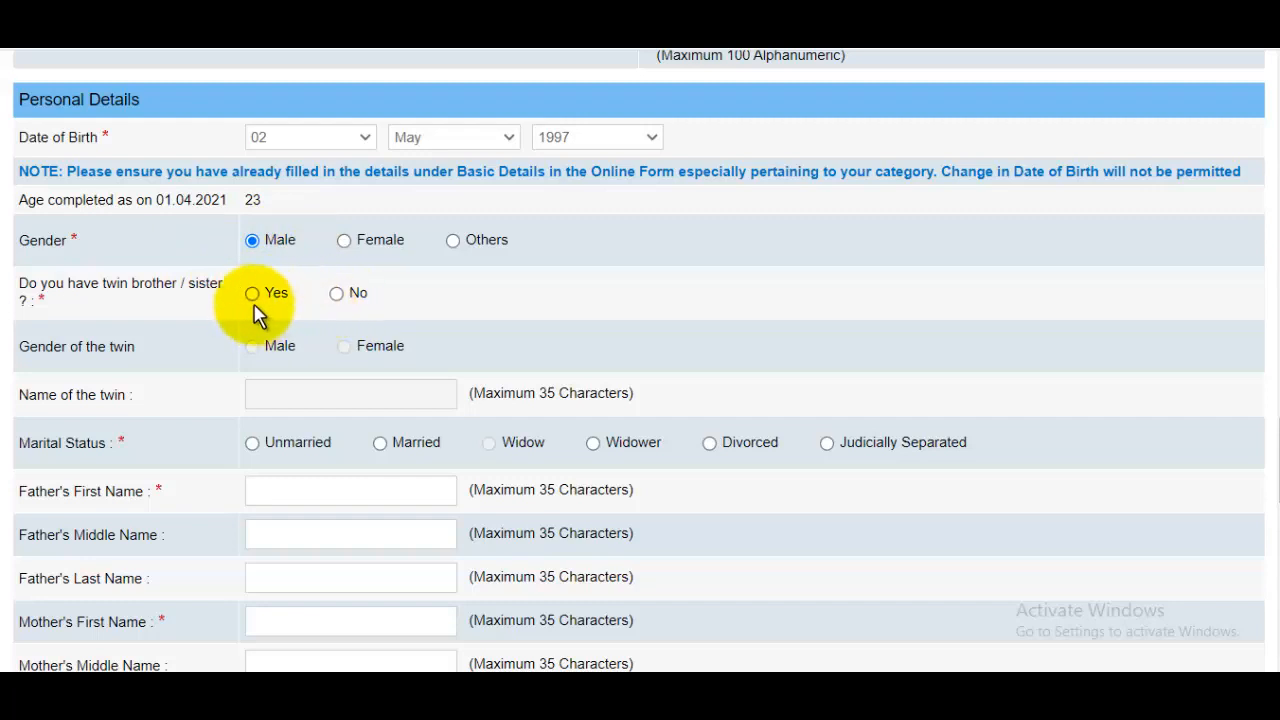
left_click(337, 294)
scroll(456, 324, "down", 1)
scroll(456, 324, "down", 1)
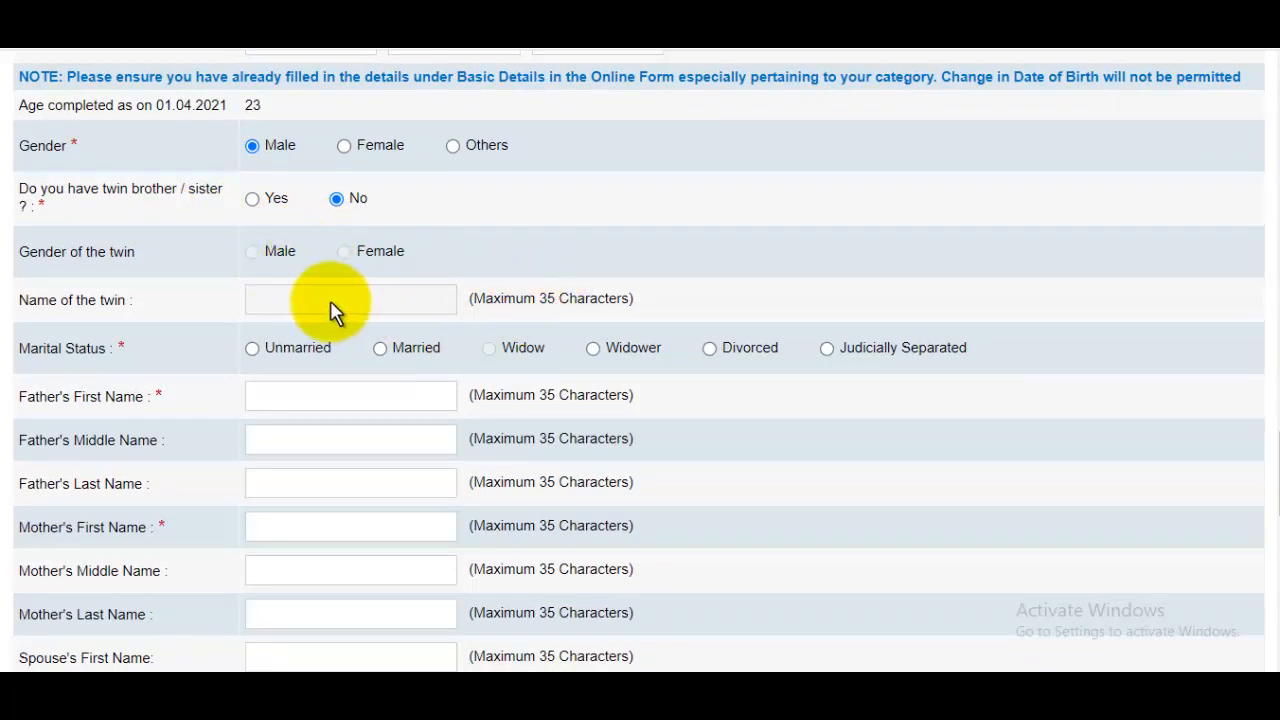
scroll(440, 295, "down", 1)
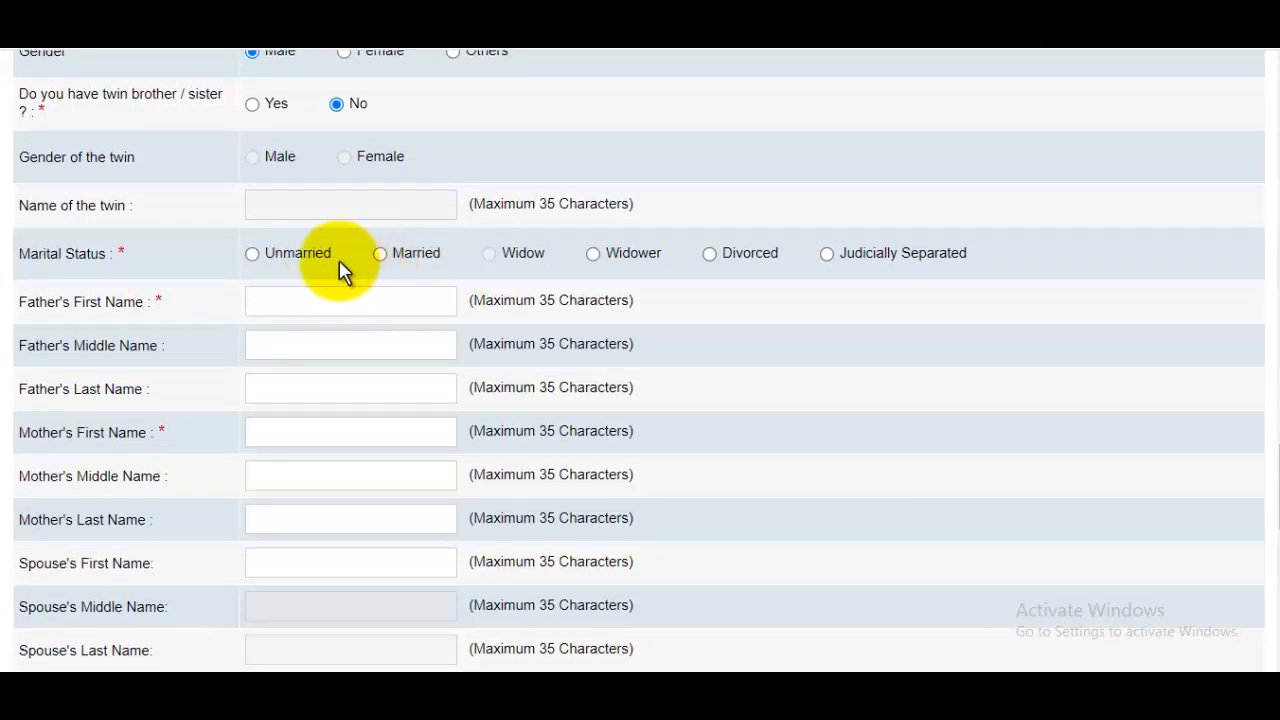
Set marital status to Unmarried and enter the father's first and last names.
left_click(253, 255)
left_click(349, 311)
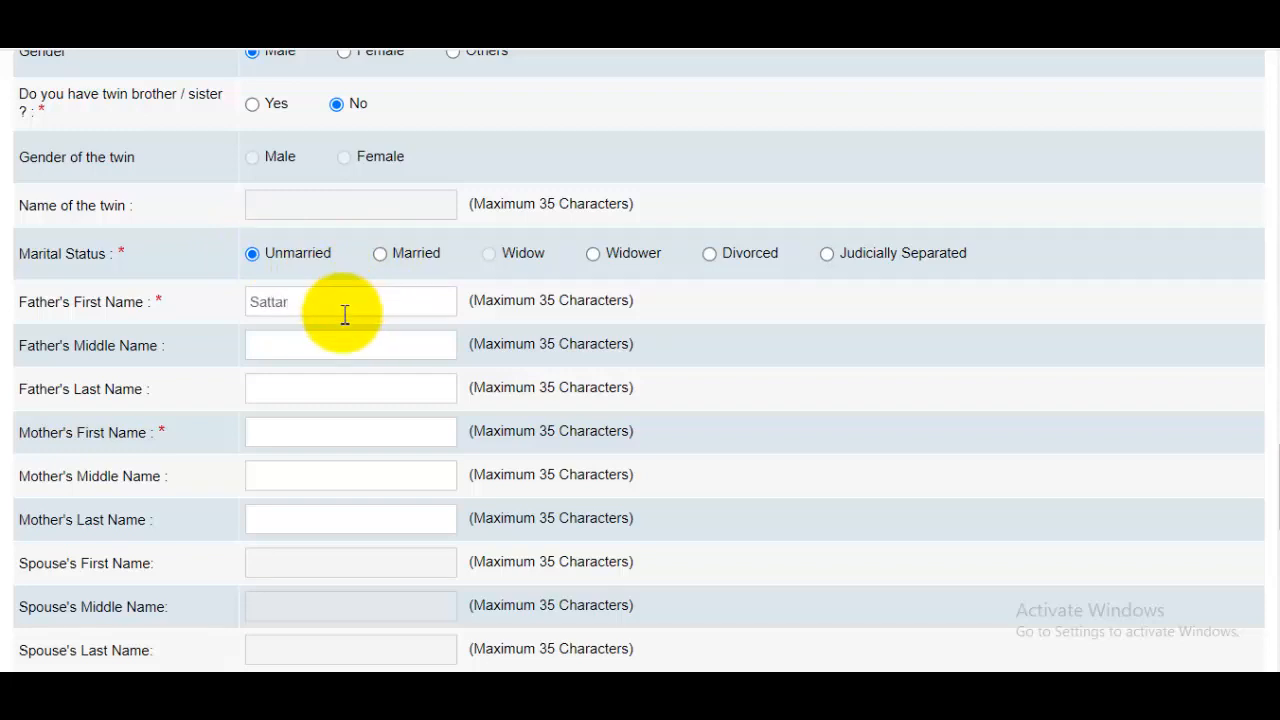
left_click(324, 342)
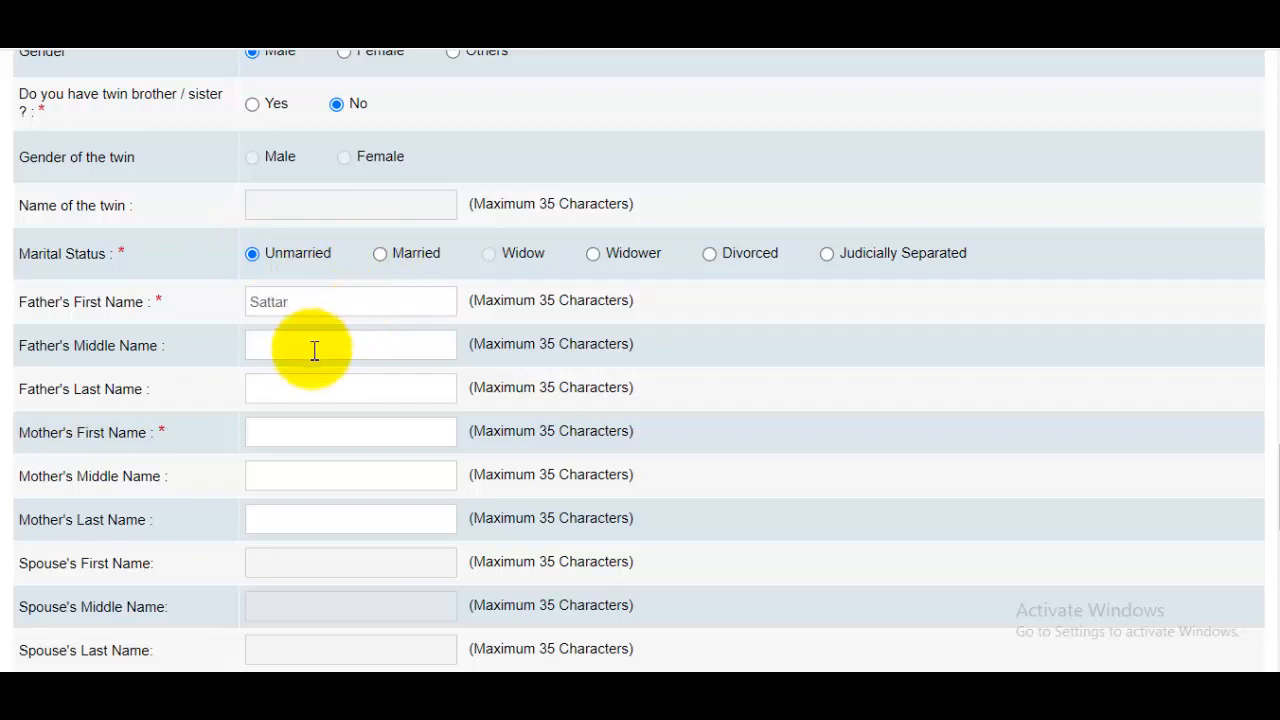
left_click(318, 389)
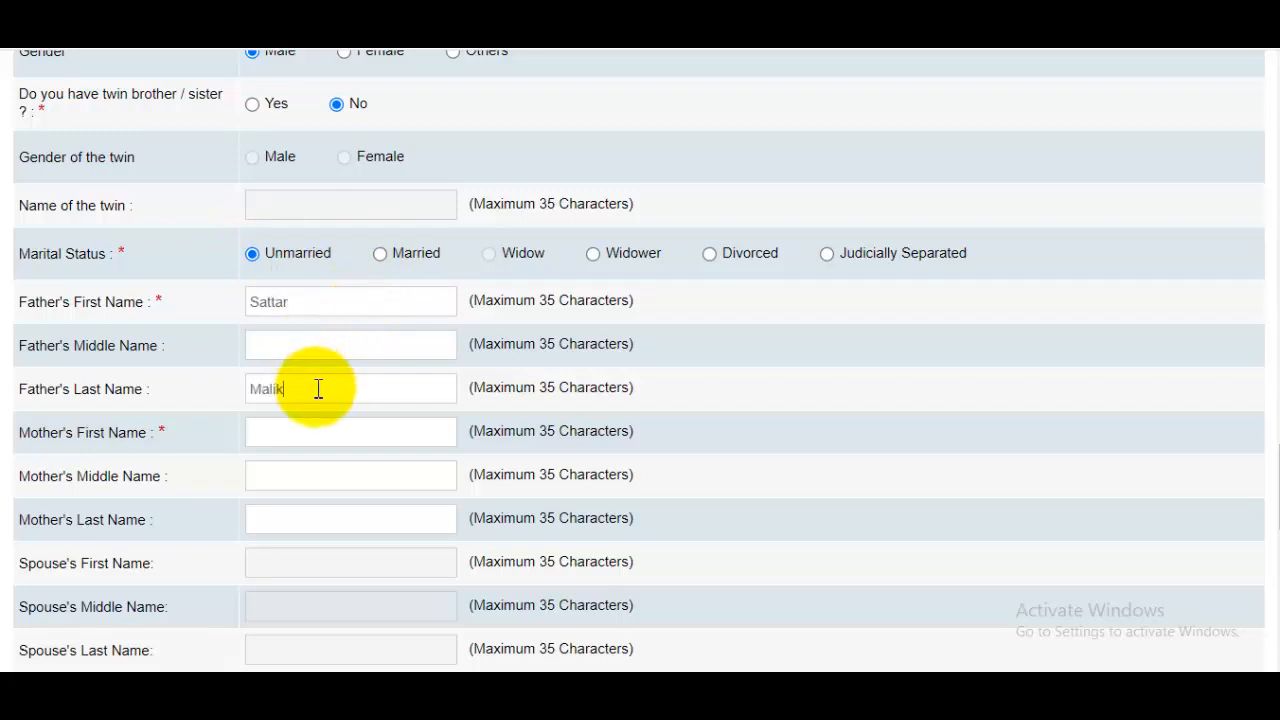
Enter the mother's first name in the form.
left_click(326, 429)
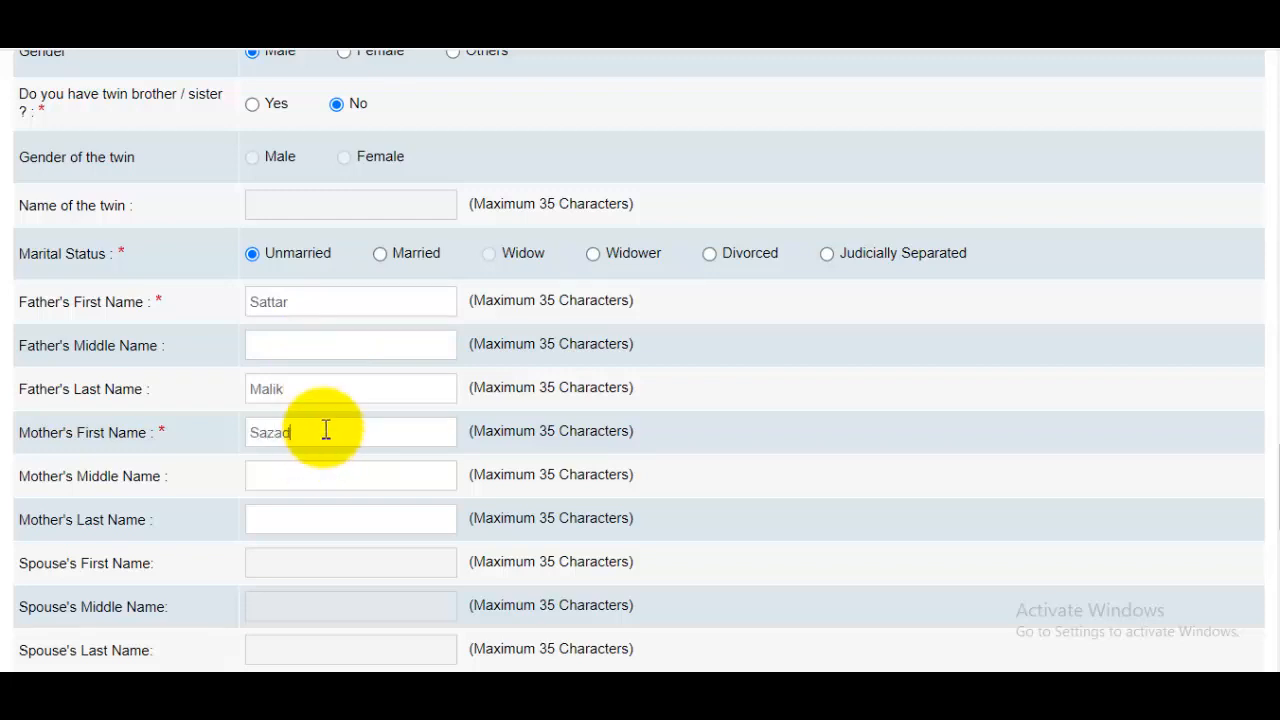
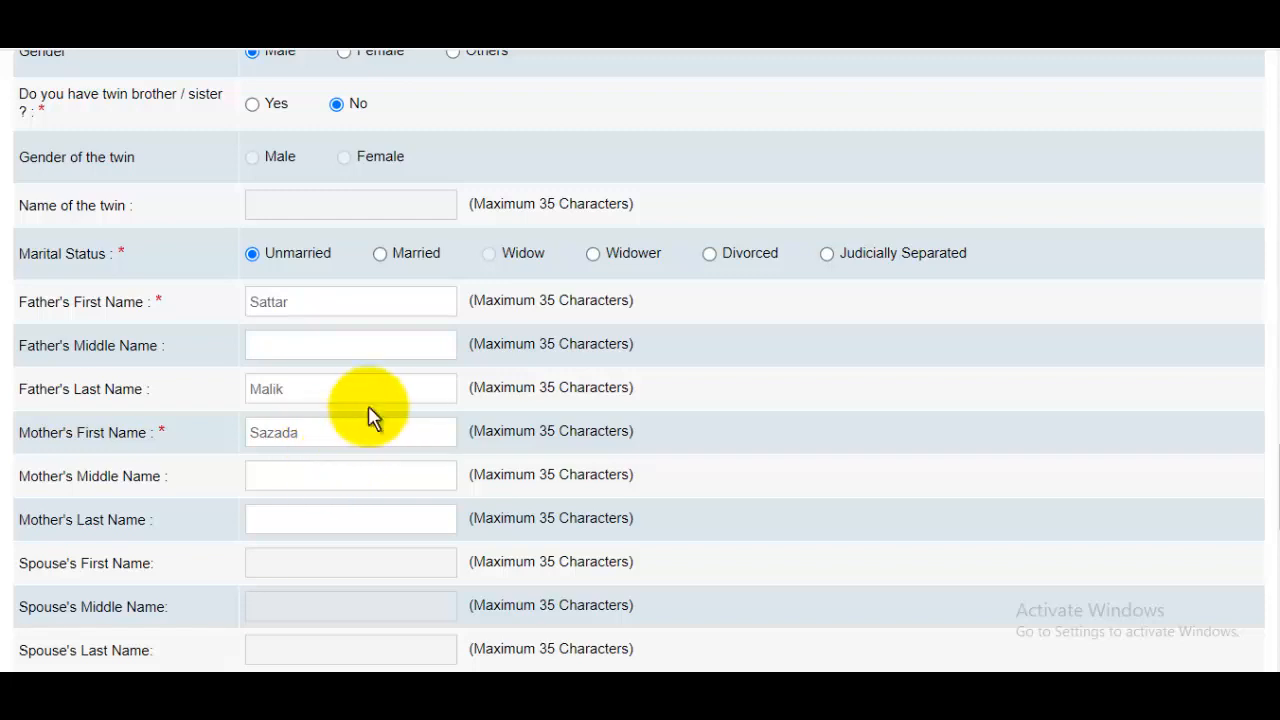
scroll(350, 414, "down", 1)
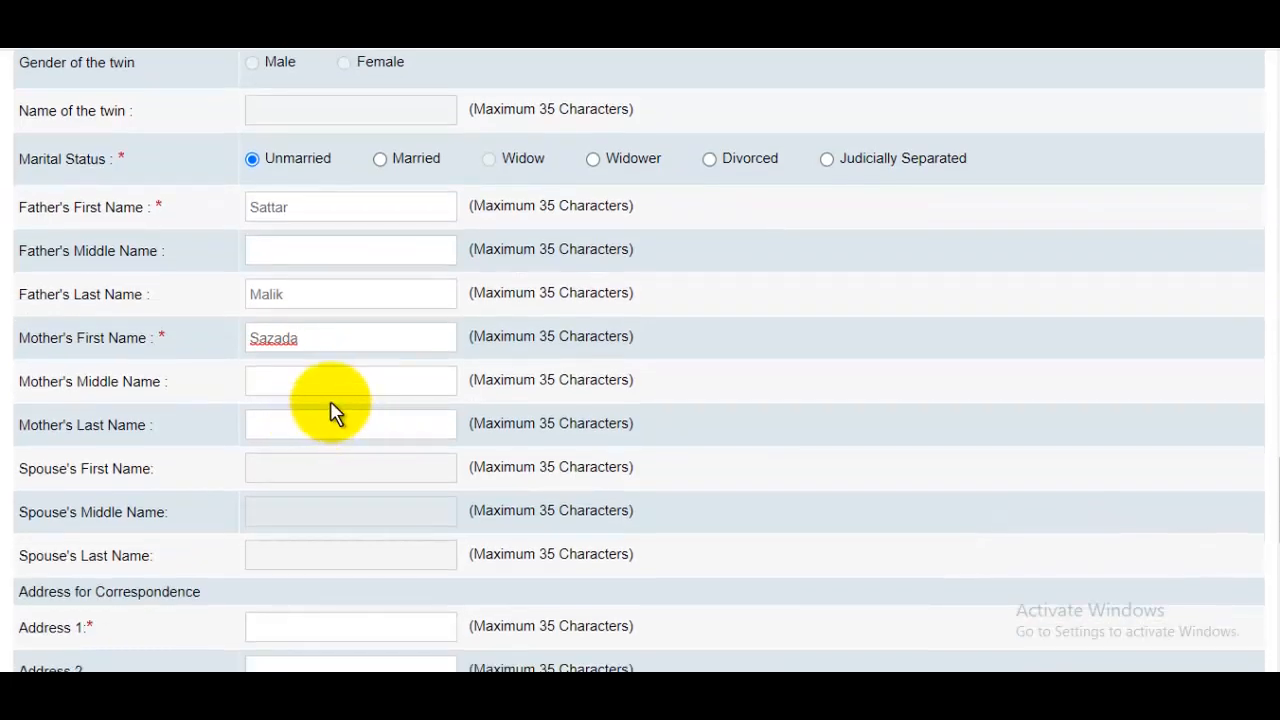
scroll(330, 410, "down", 2)
scroll(312, 466, "down", 1)
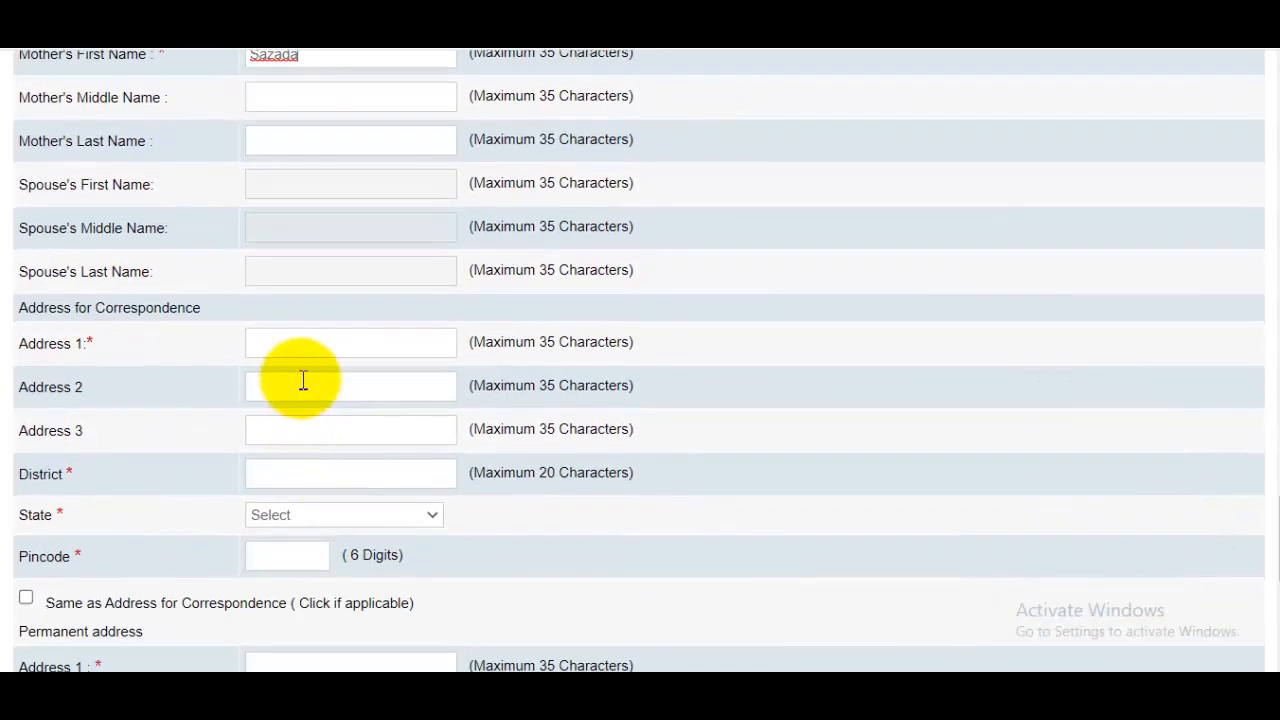
Fill in the correspondence address with state UTTAR PRADESH.
left_click(322, 341)
scroll(324, 341, "down", 1)
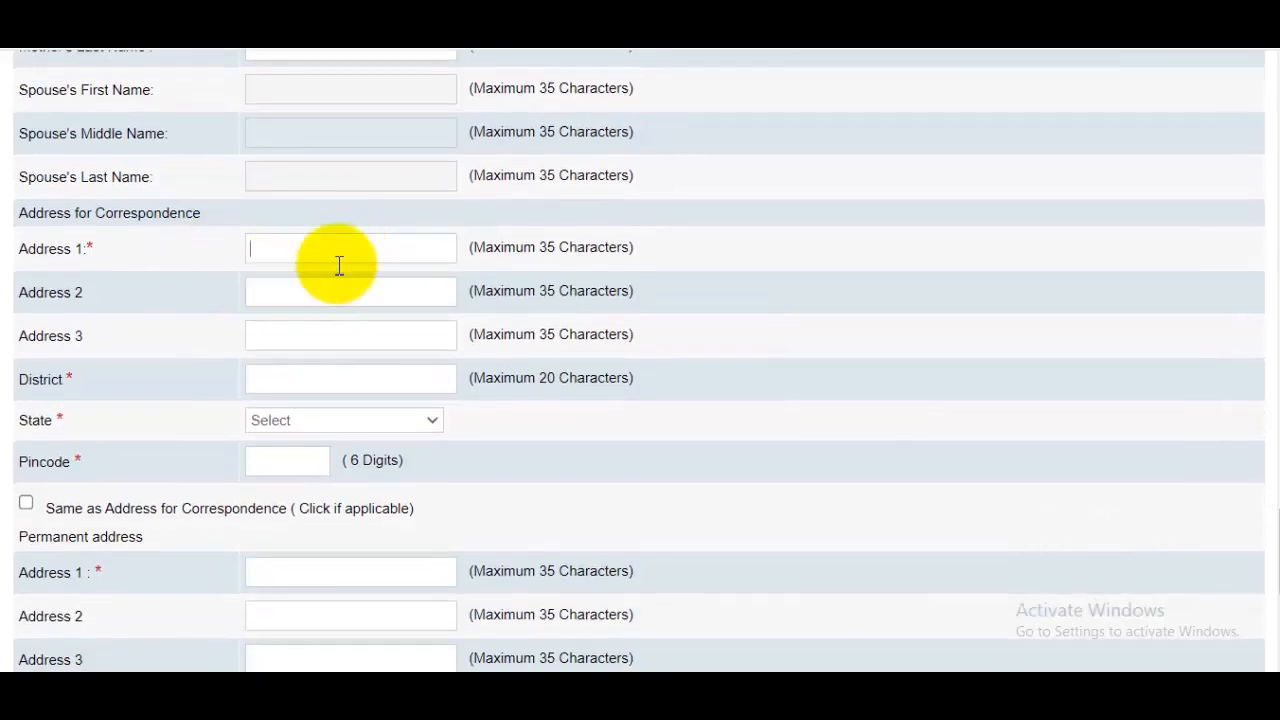
scroll(339, 265, "down", 1)
left_click(323, 325)
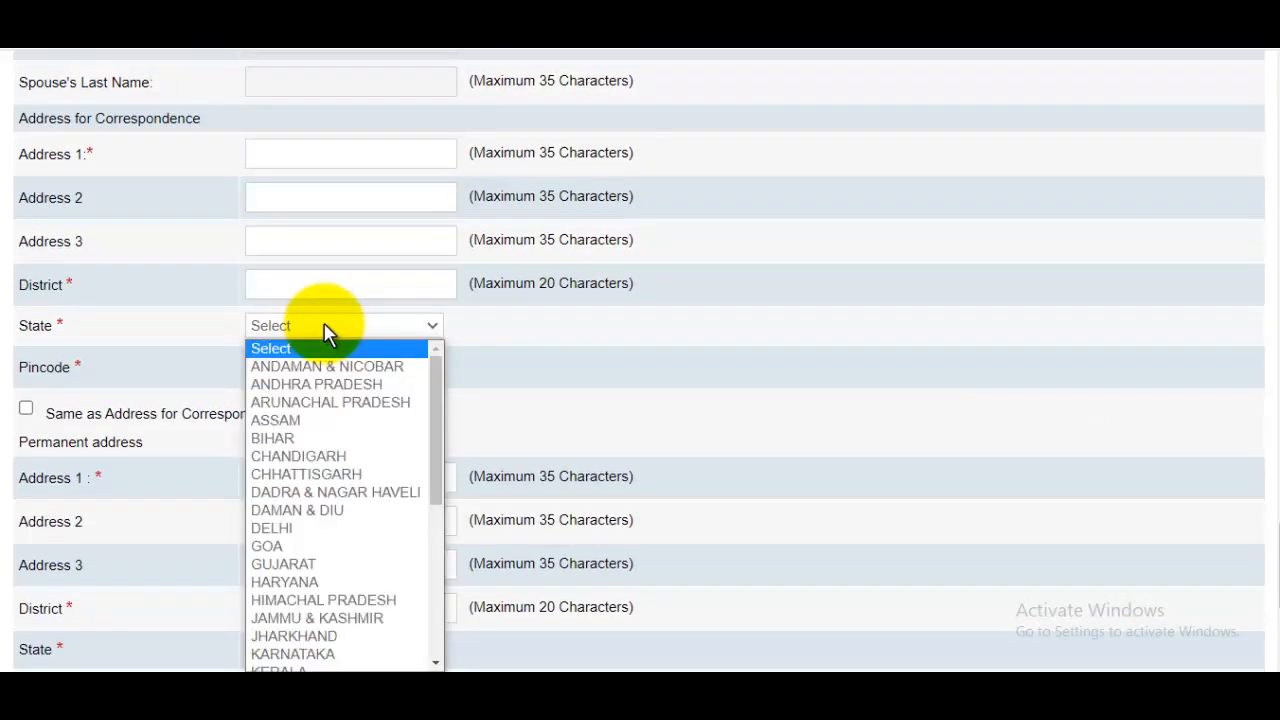
scroll(334, 503, "down", 6)
left_click(335, 626)
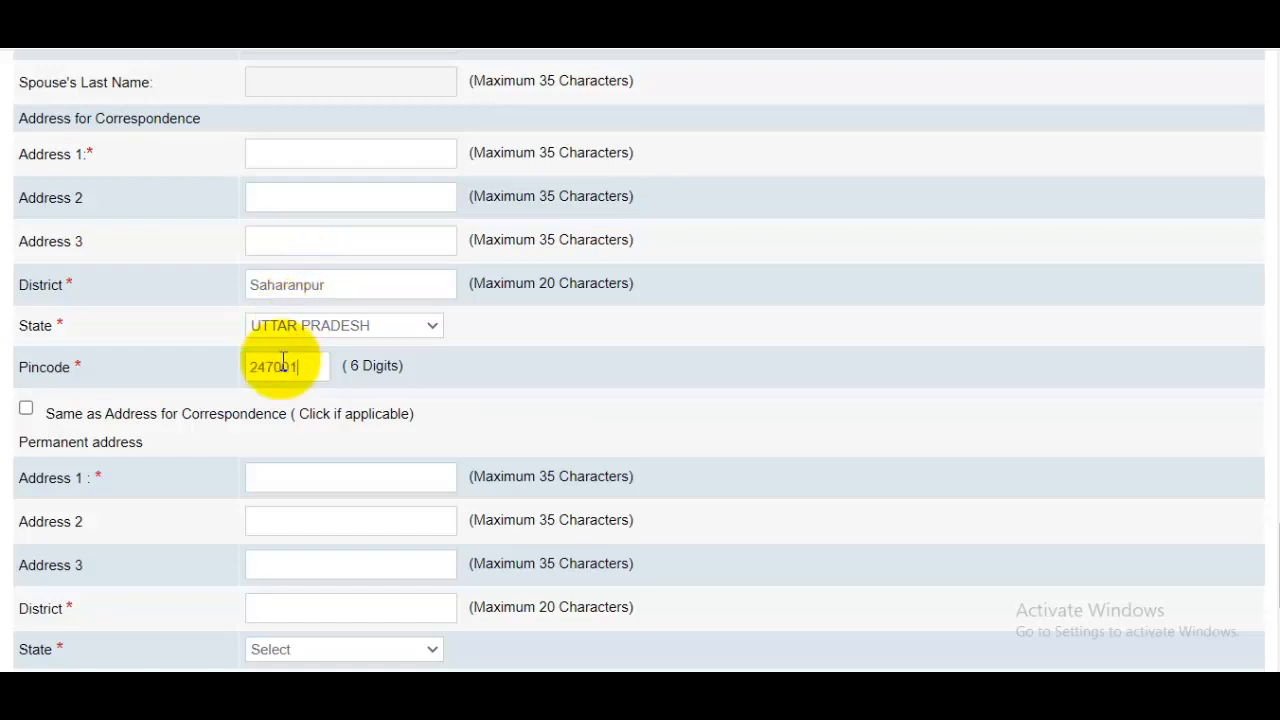
Copy the correspondence address as the permanent address and save to reach qualifications.
scroll(323, 334, "down", 2)
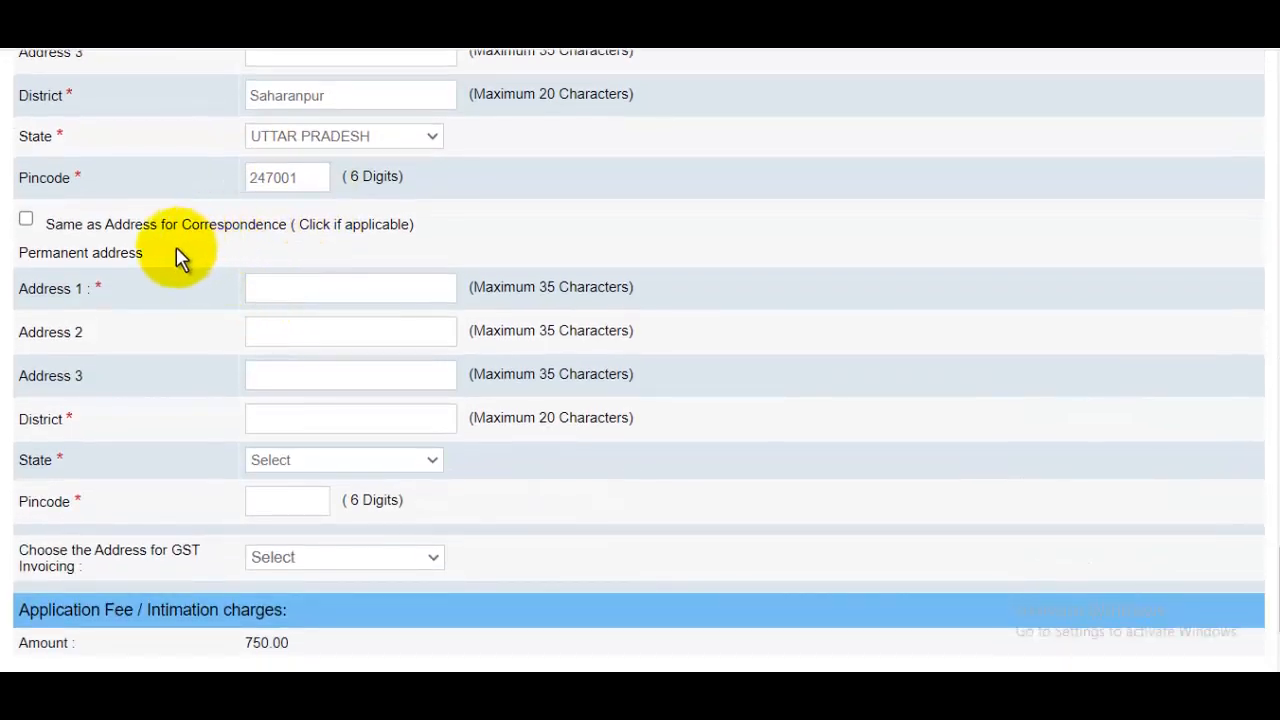
left_click(26, 219)
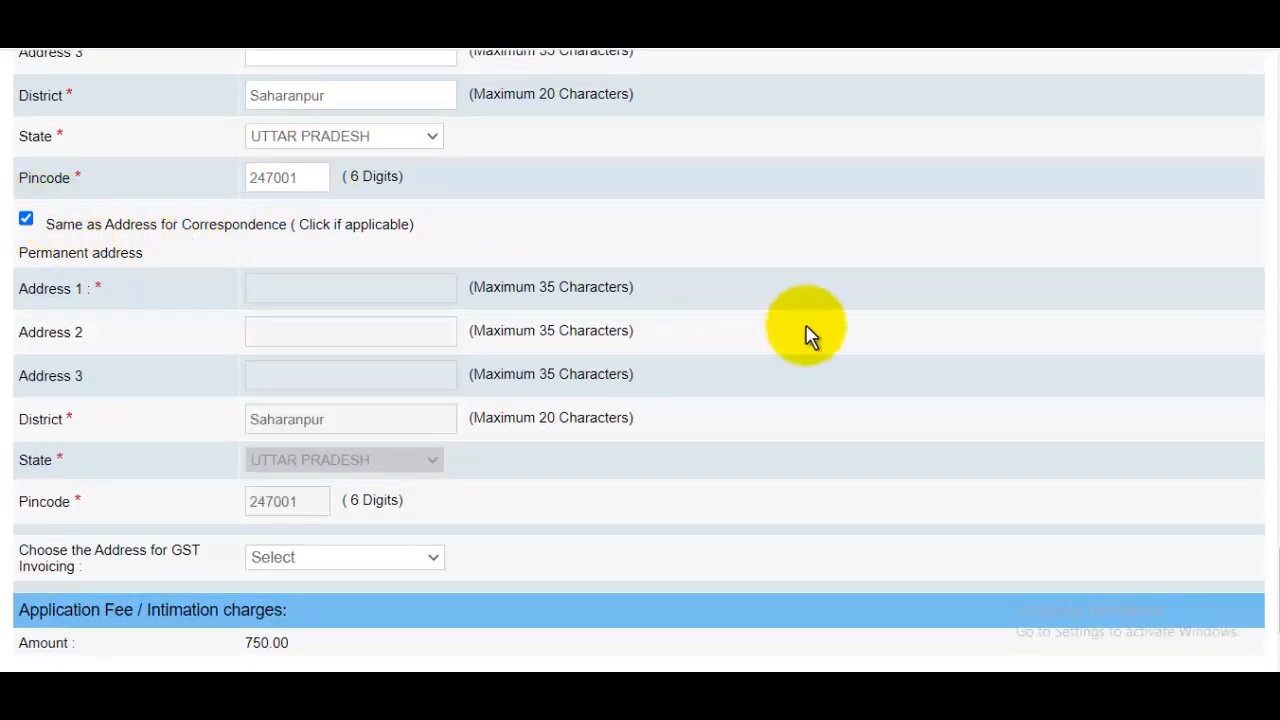
scroll(808, 337, "down", 2)
scroll(808, 337, "up", 2)
scroll(808, 337, "up", 5)
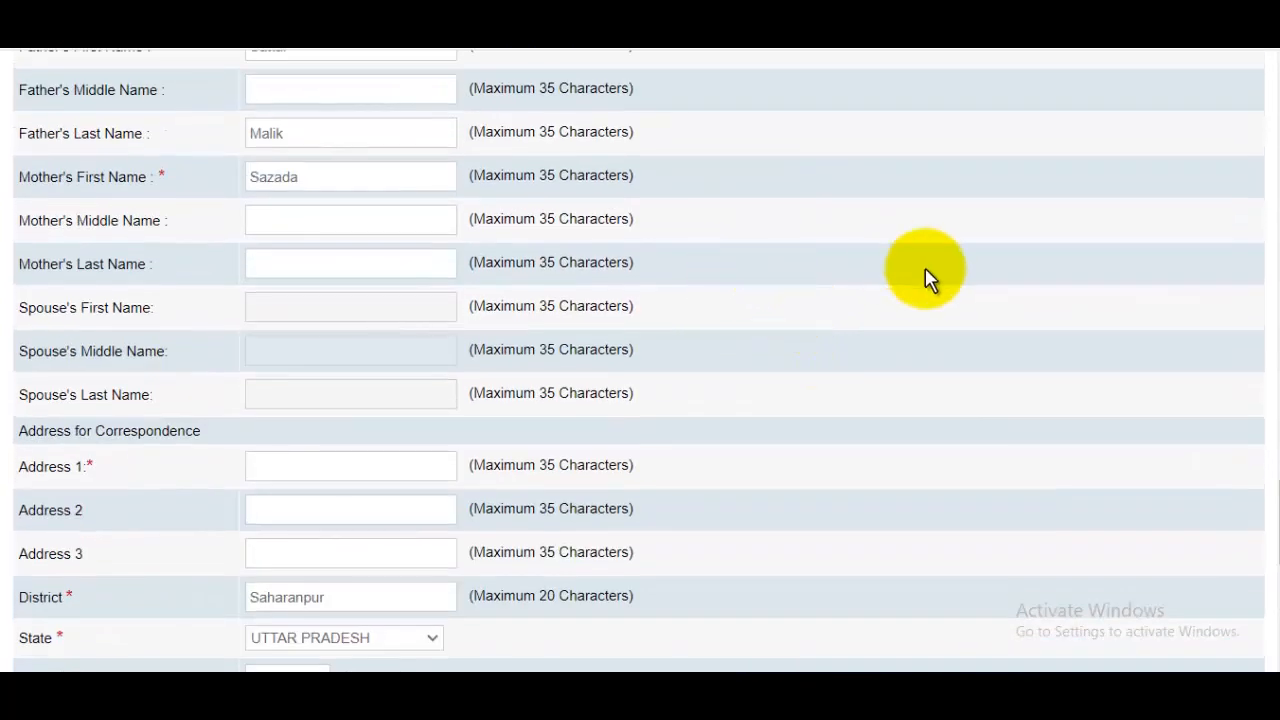
scroll(925, 275, "down", 5)
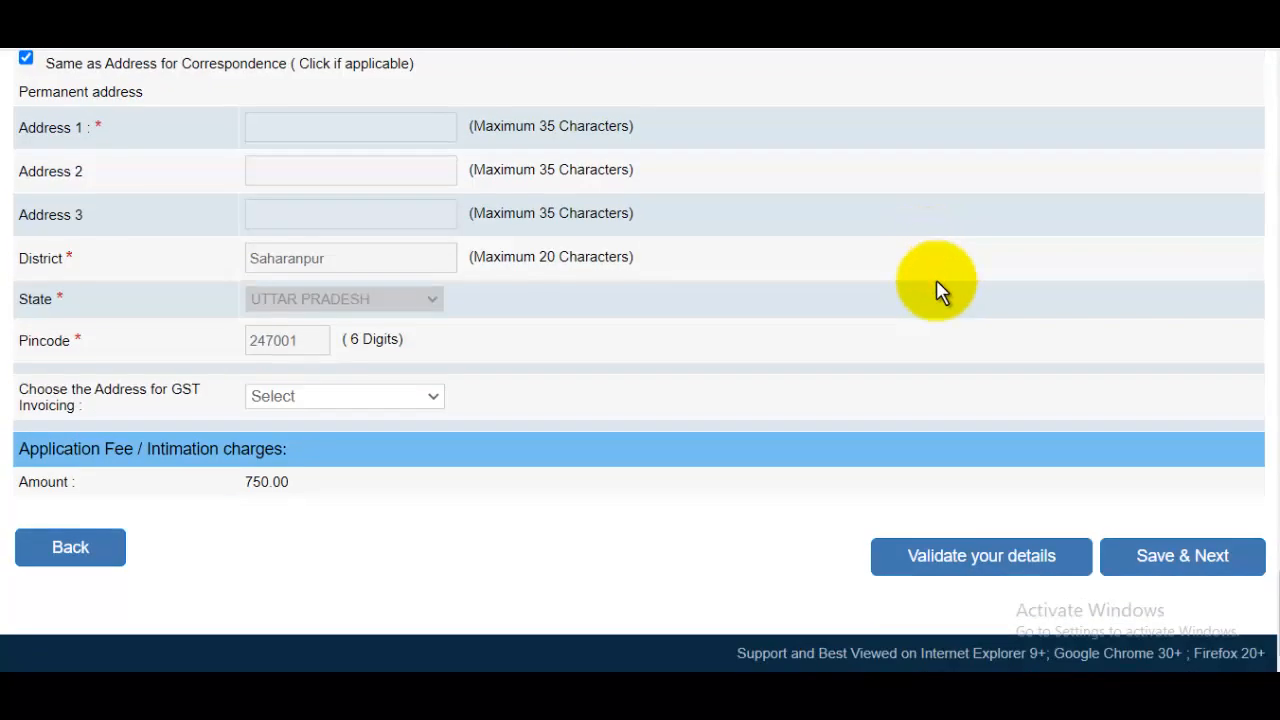
left_click(1177, 560)
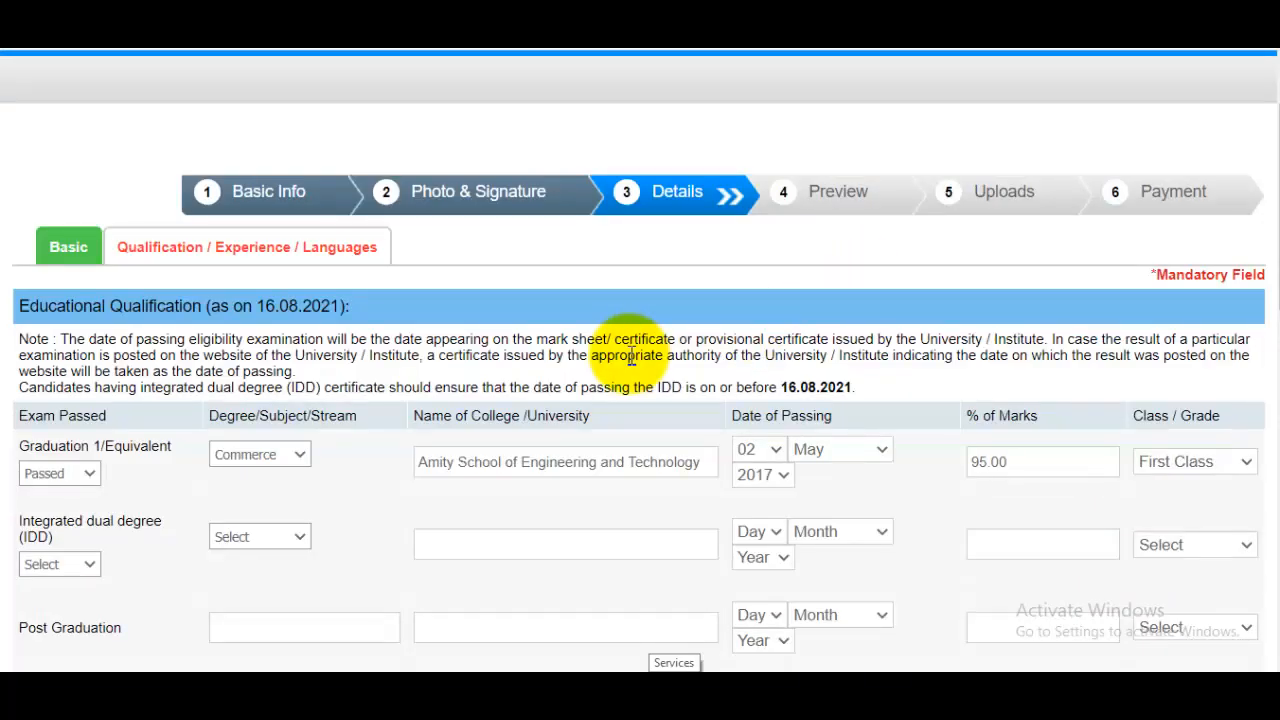
scroll(491, 514, "down", 2)
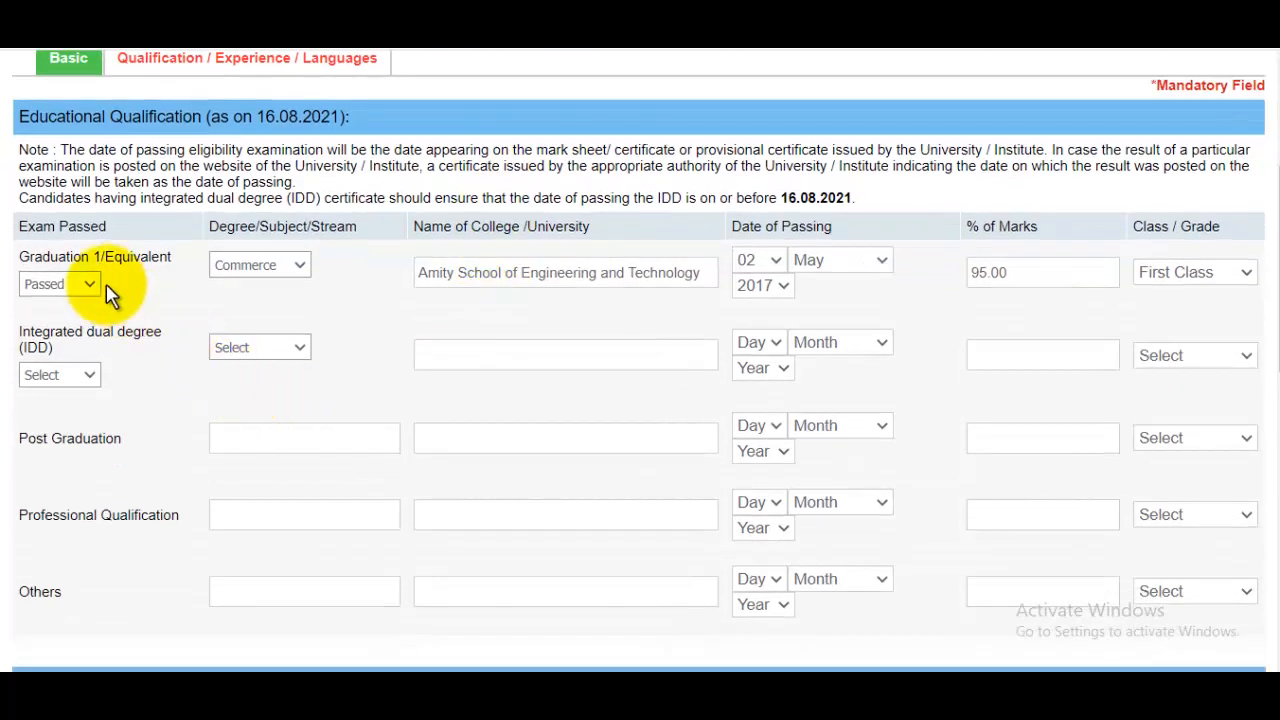
left_click(85, 283)
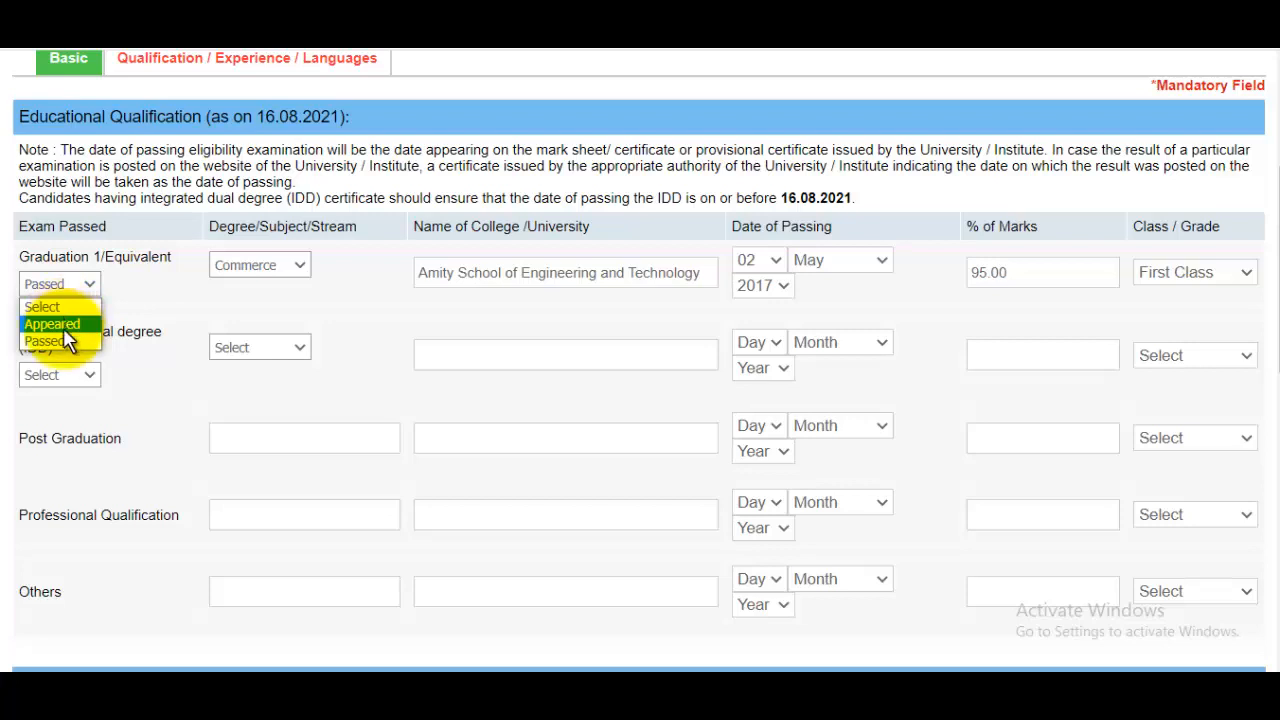
left_click(170, 309)
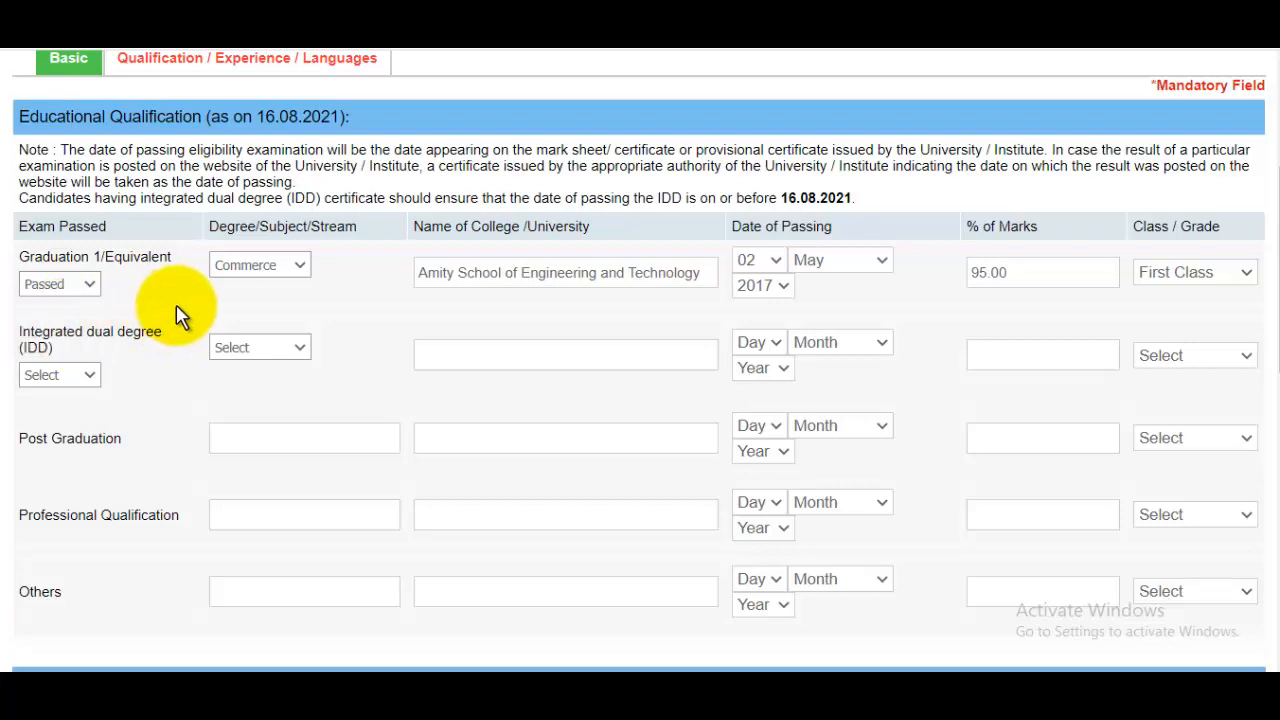
left_click(269, 272)
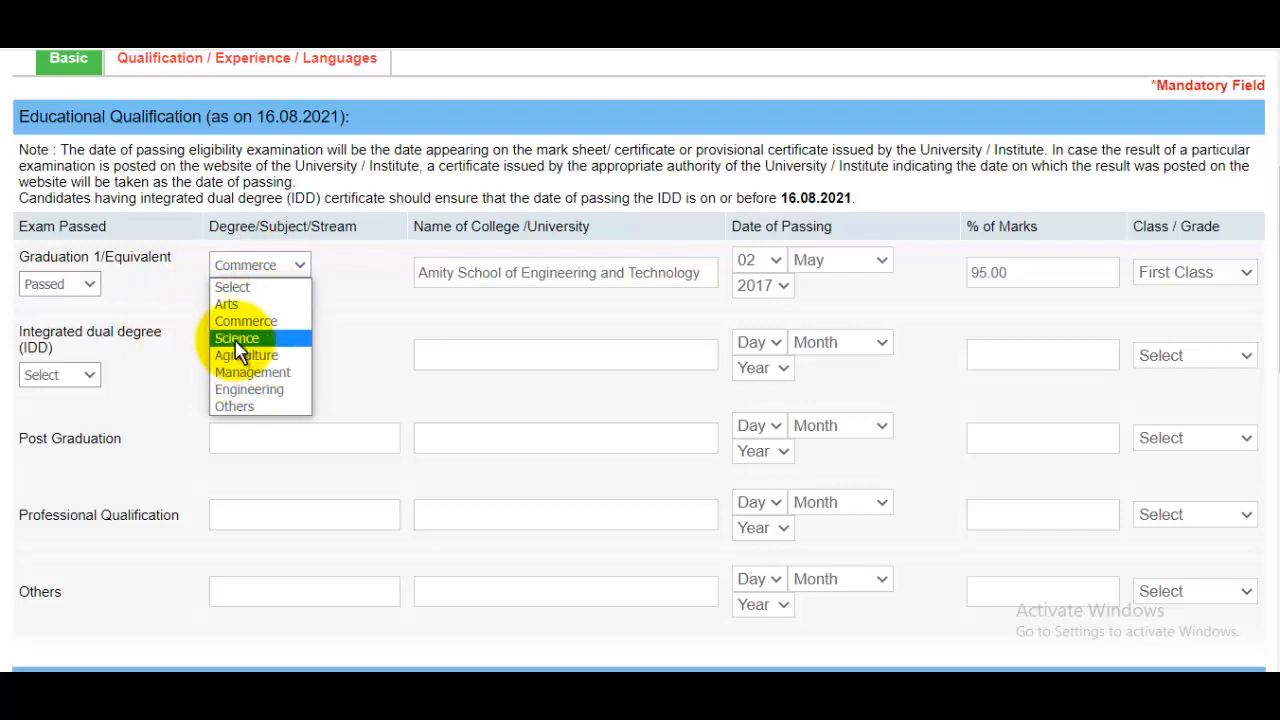
left_click(561, 284)
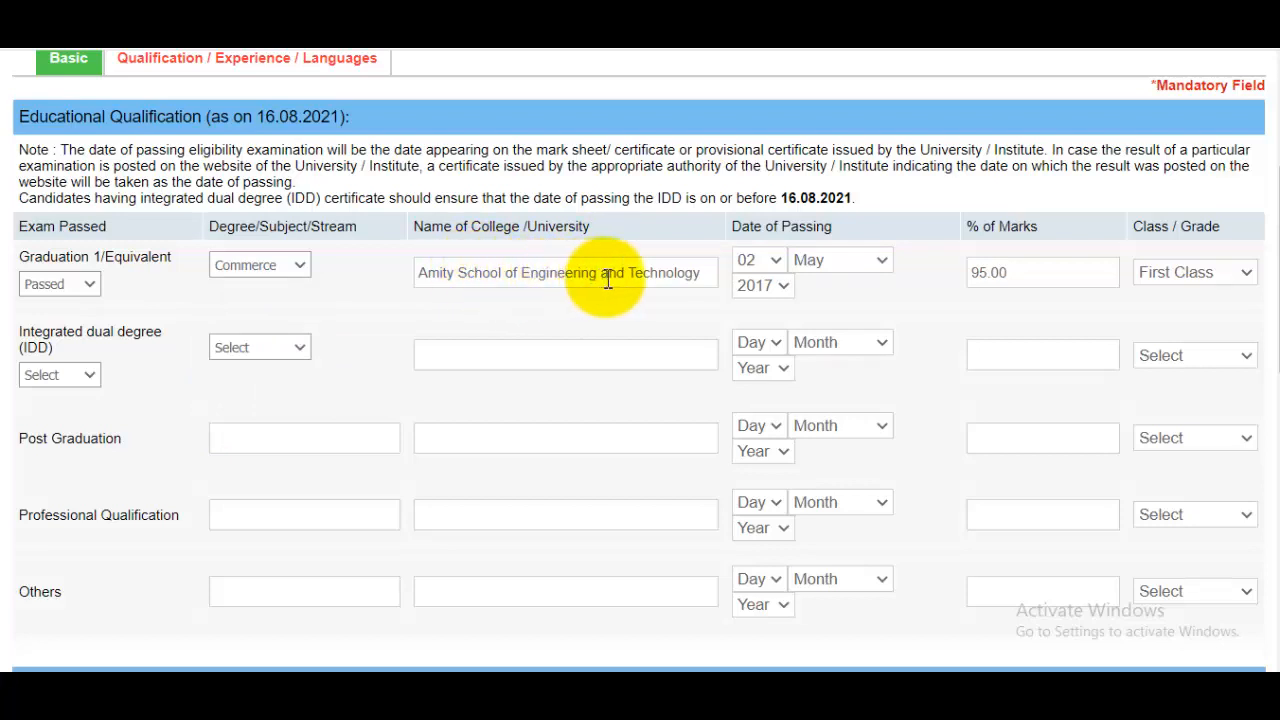
left_click(763, 263)
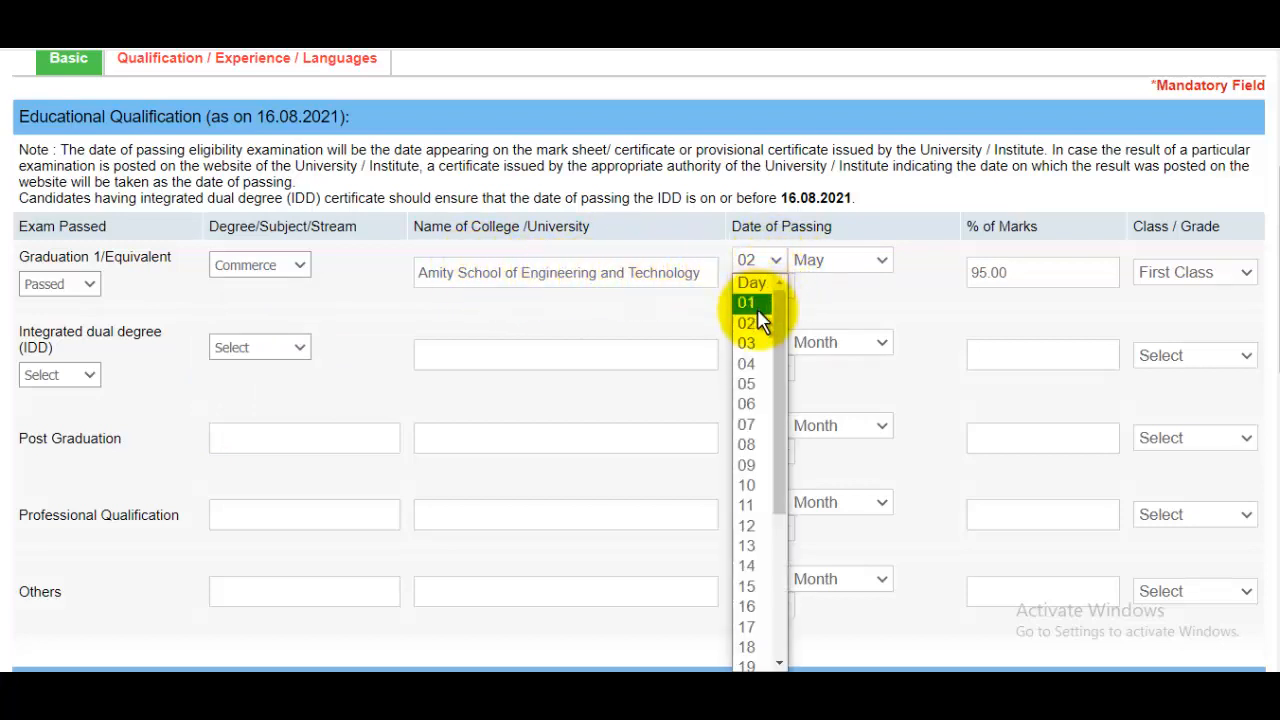
left_click(923, 303)
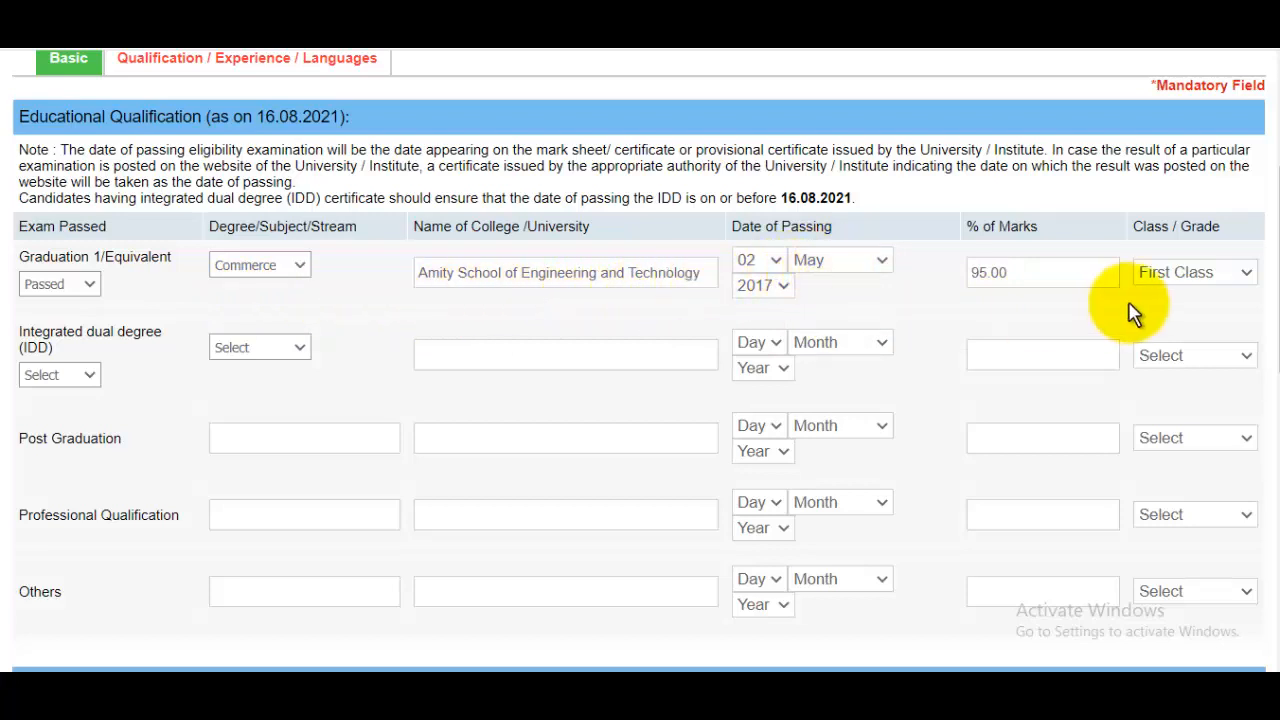
left_click(1075, 277)
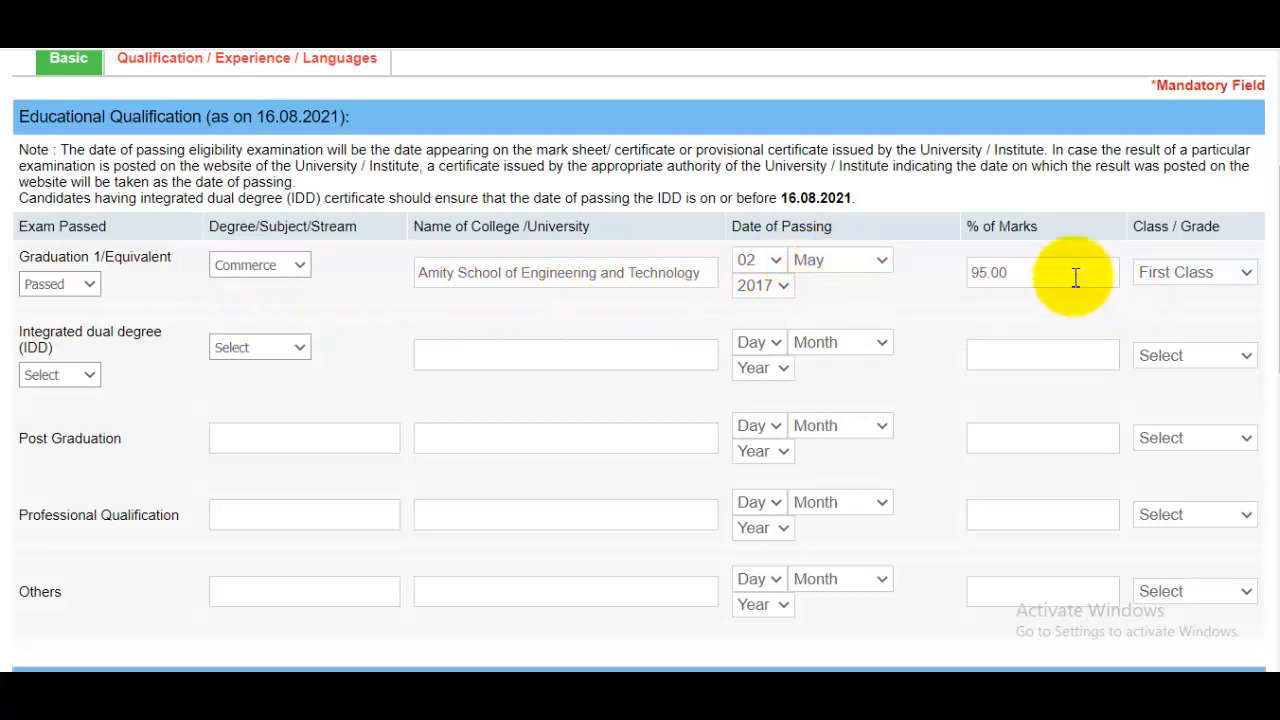
left_click(1177, 273)
left_click(1165, 314)
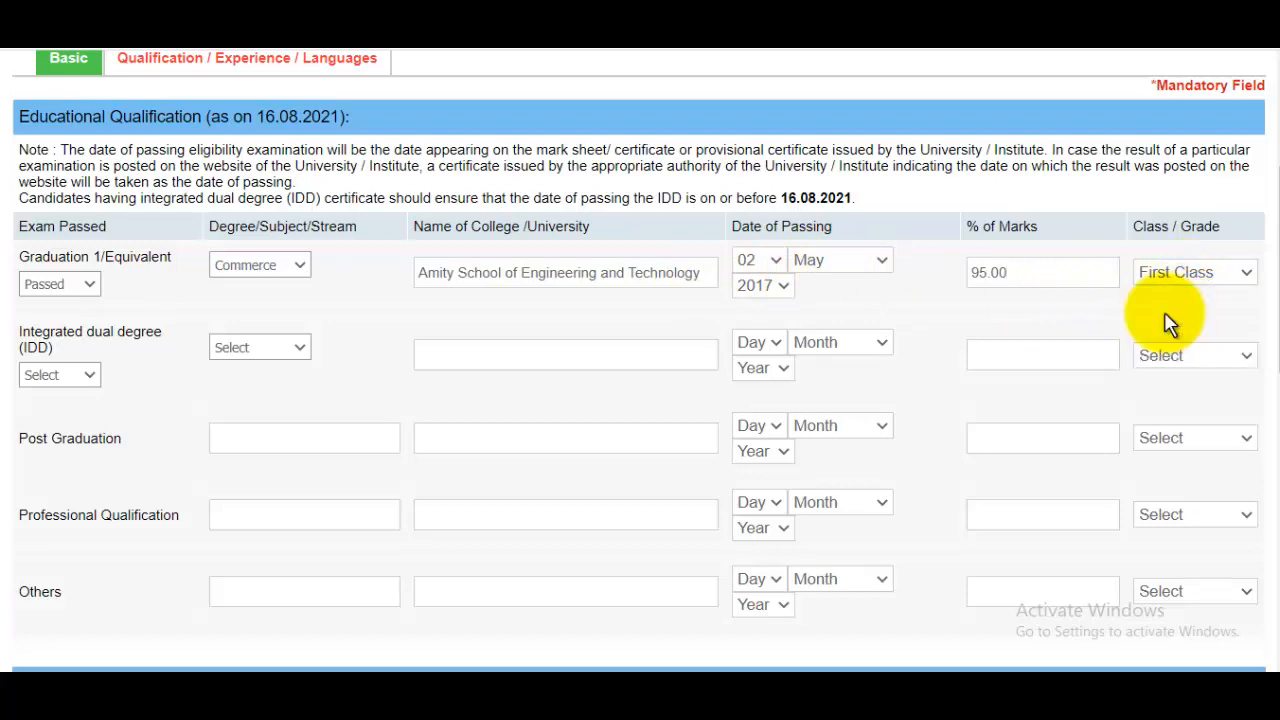
left_click(62, 378)
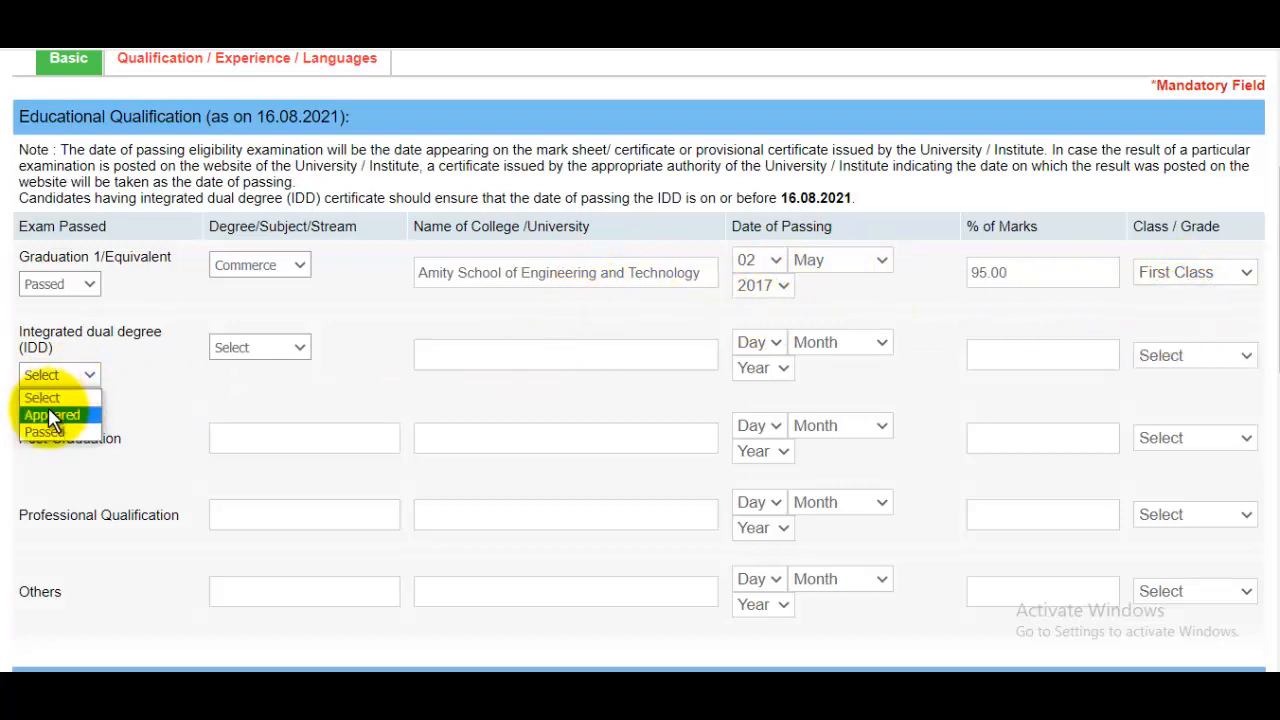
left_click(204, 379)
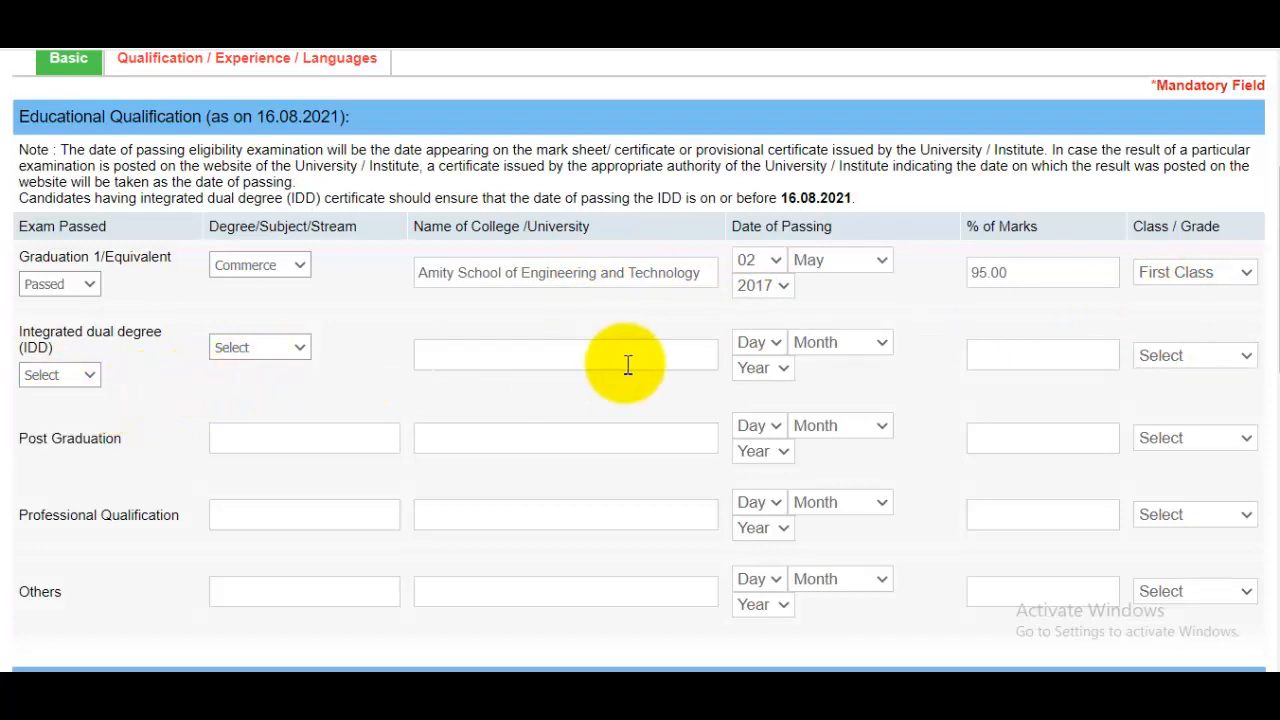
scroll(874, 329, "down", 2)
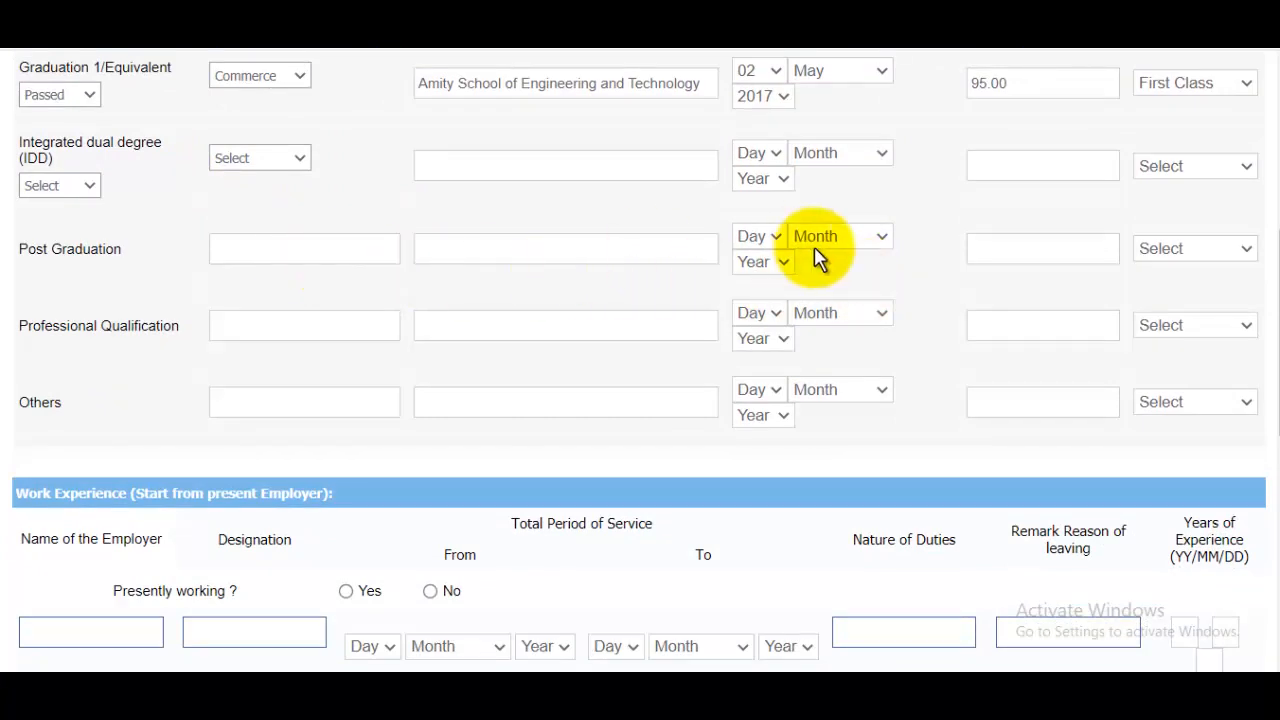
scroll(818, 258, "down", 1)
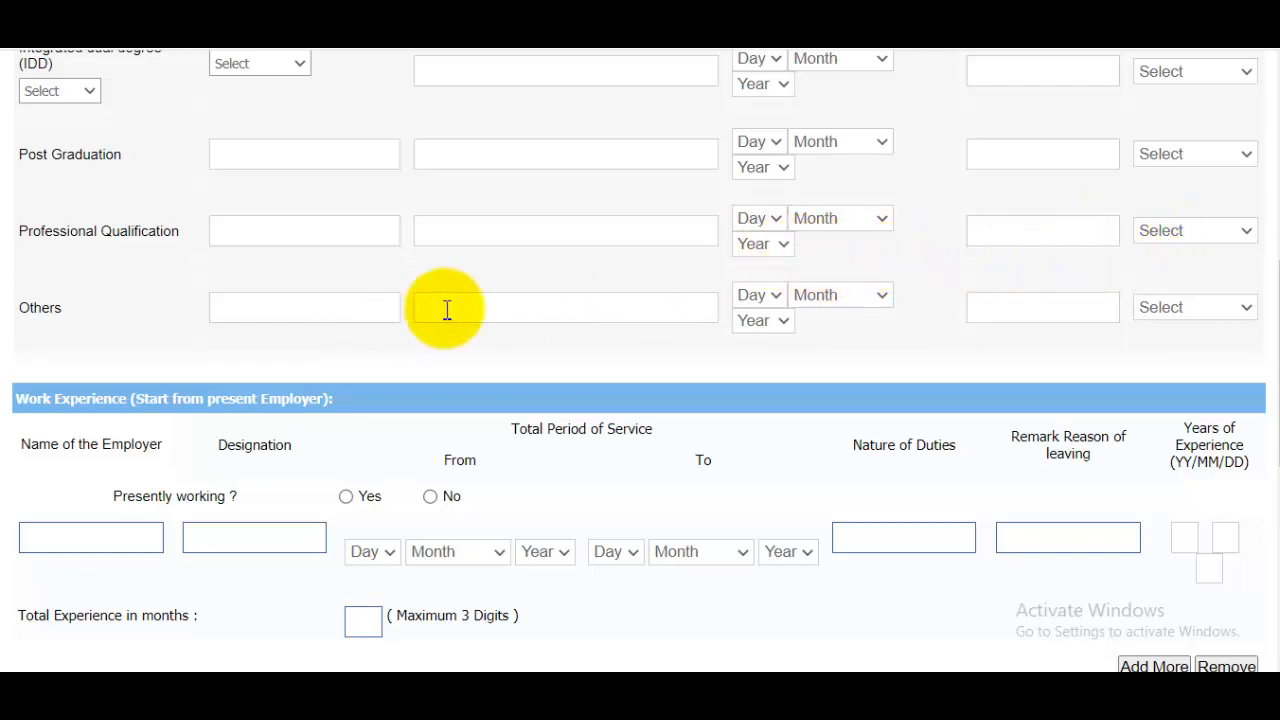
scroll(775, 318, "down", 2)
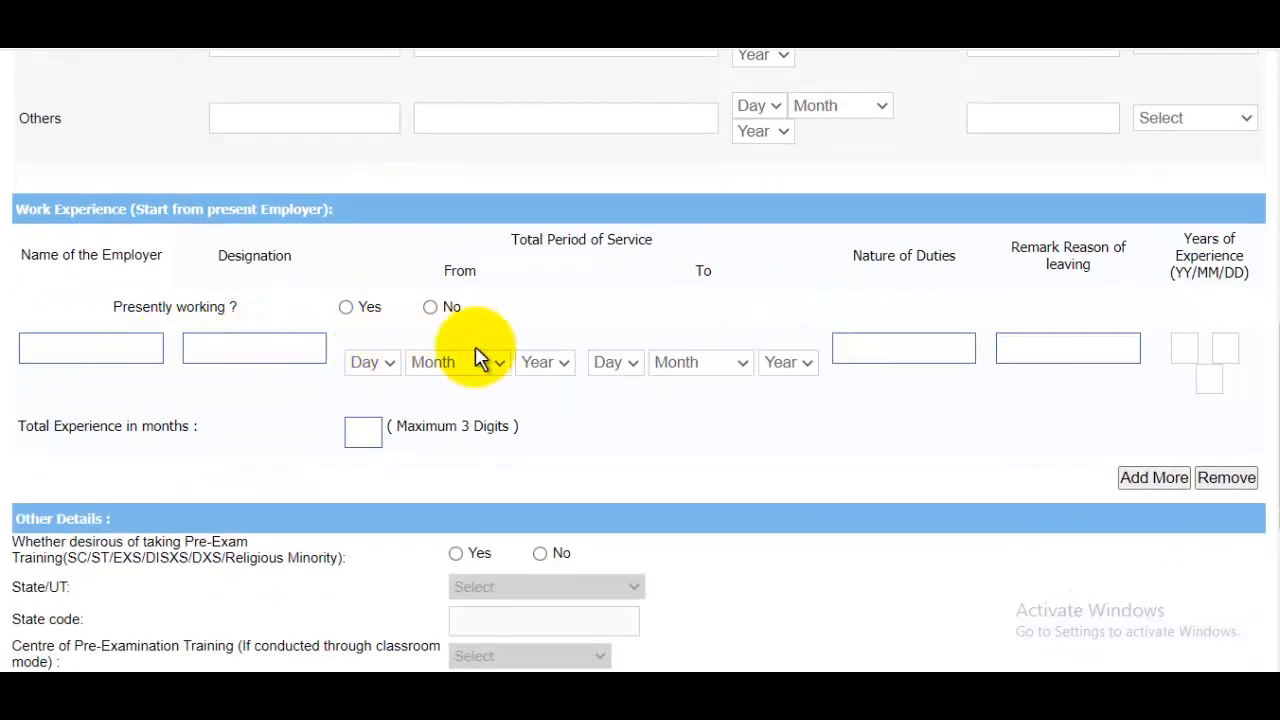
left_click(105, 350)
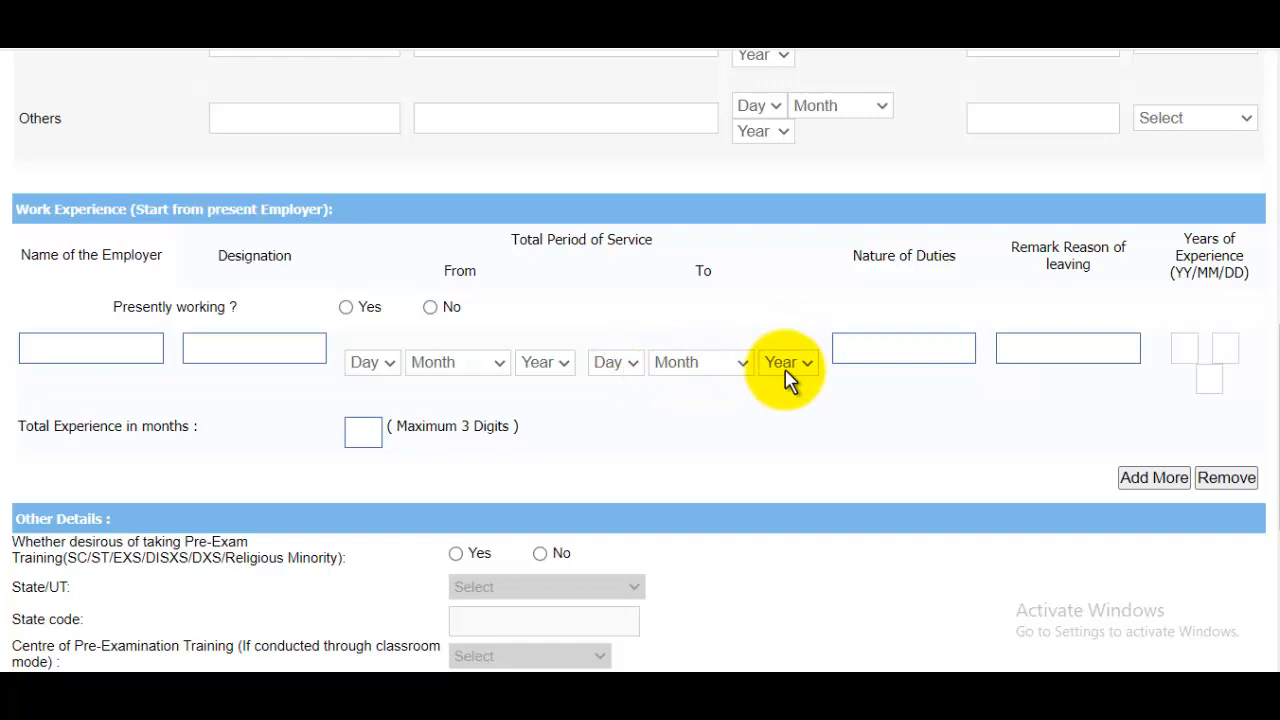
left_click(884, 362)
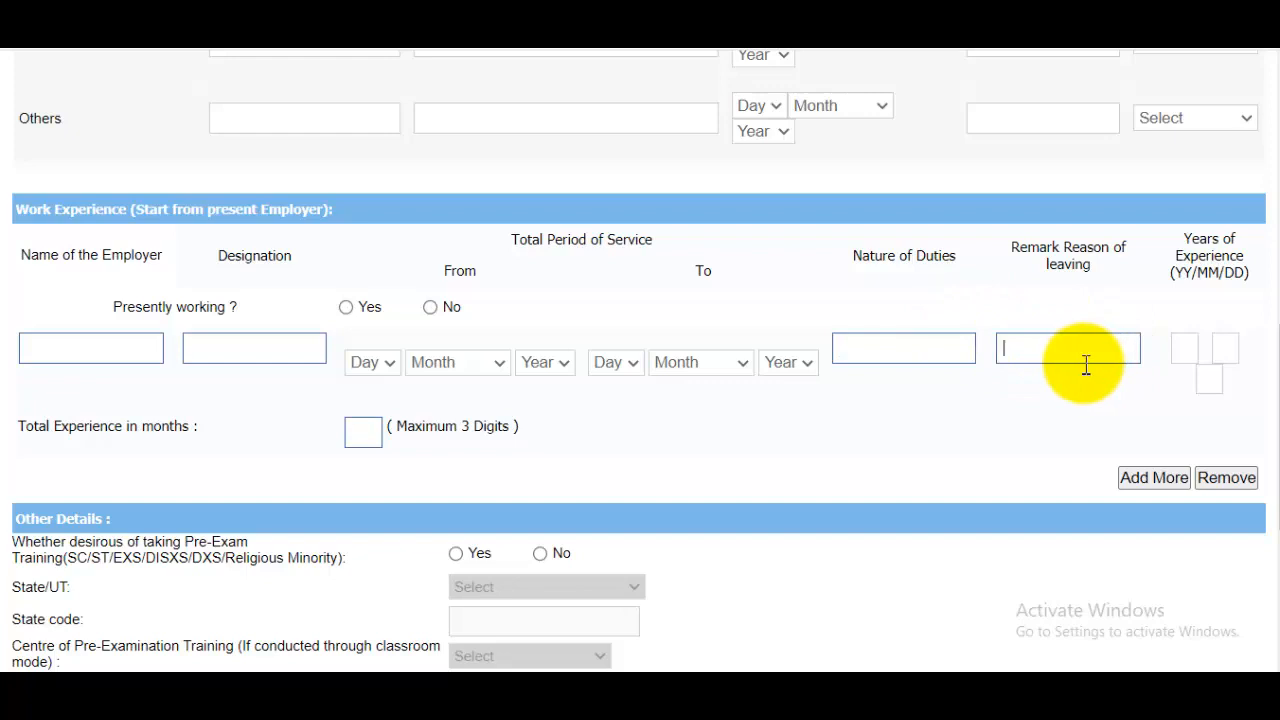
scroll(1085, 365, "down", 4)
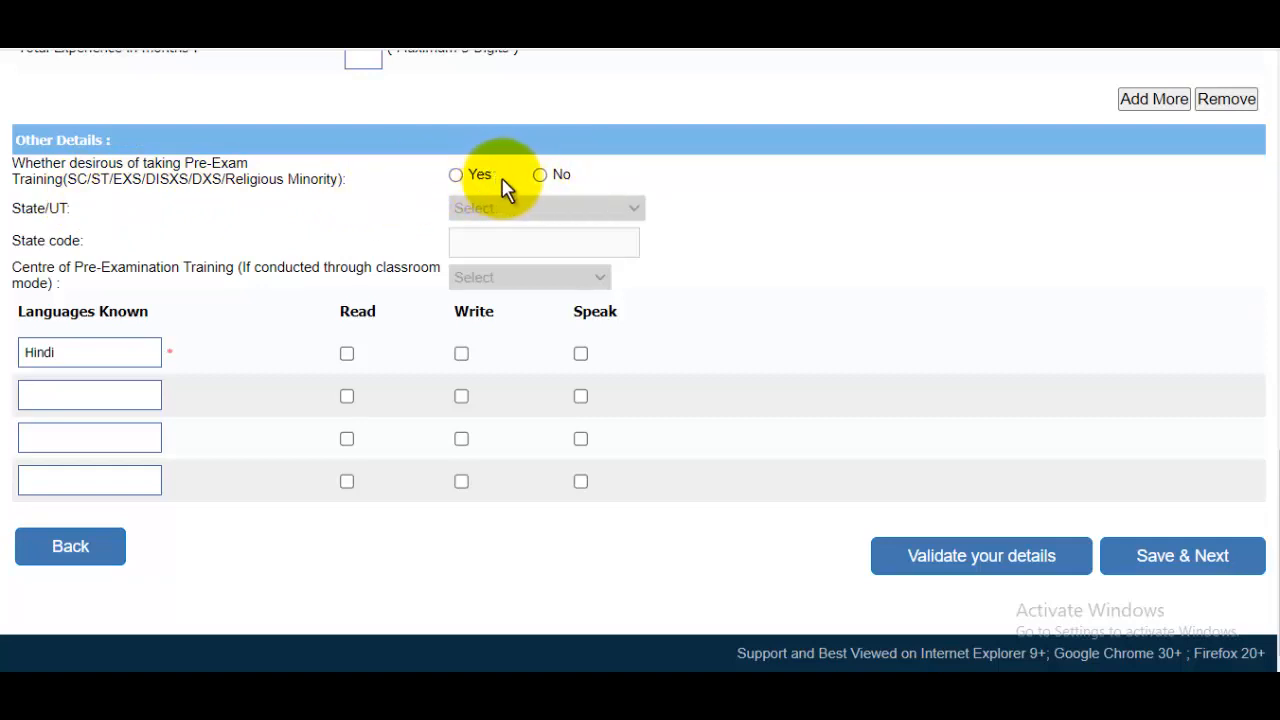
Opt in to pre-exam training at the Meerut centre in Uttar Pradesh.
left_click(458, 176)
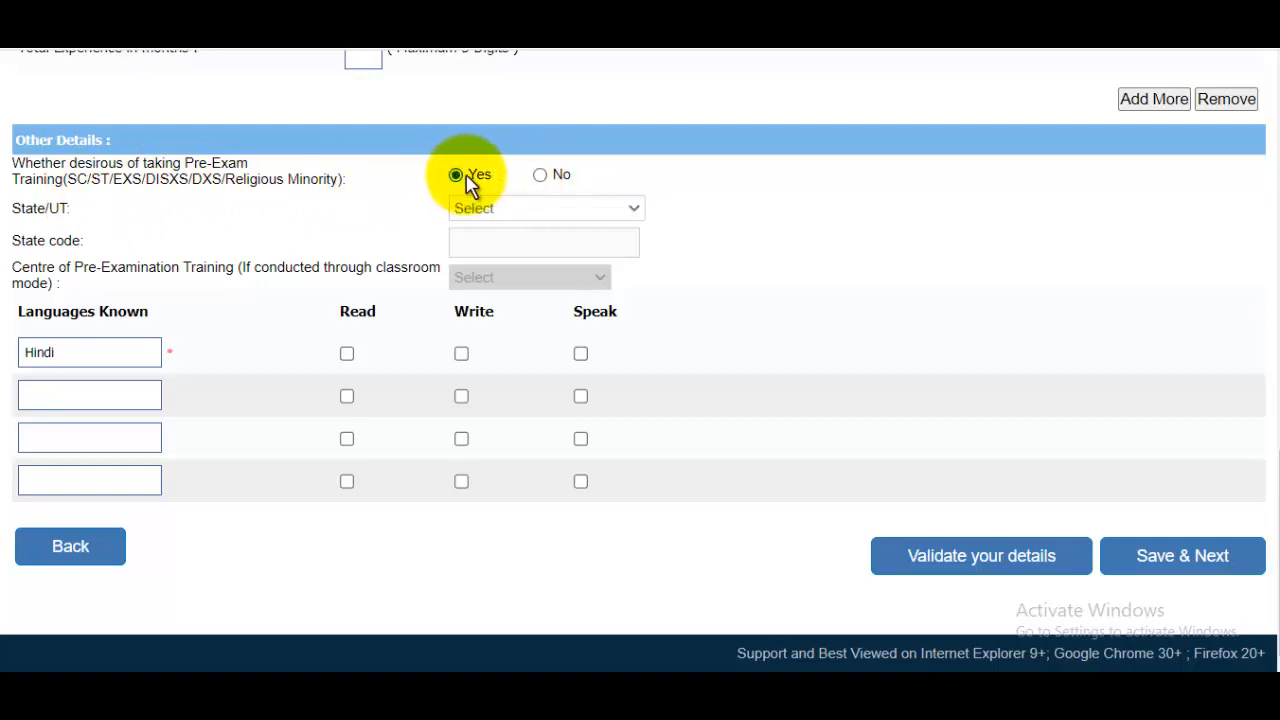
left_click(486, 206)
scroll(537, 520, "down", 5)
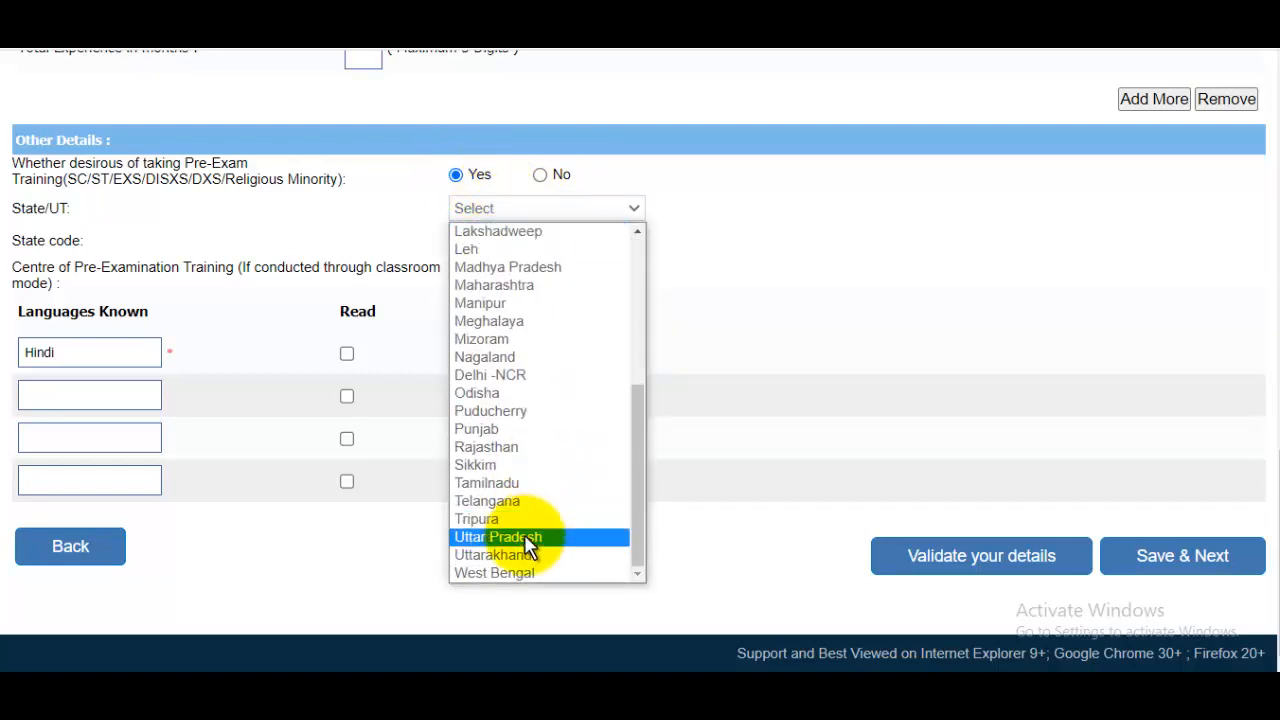
left_click(531, 537)
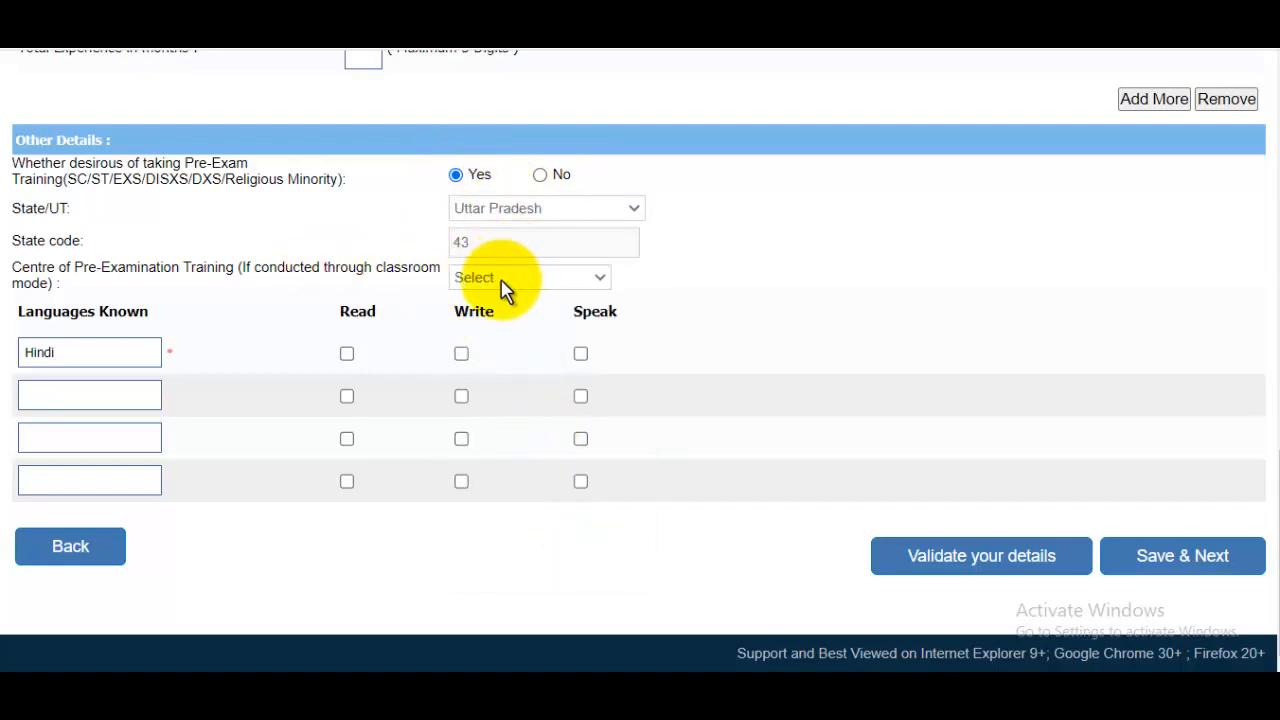
left_click(504, 280)
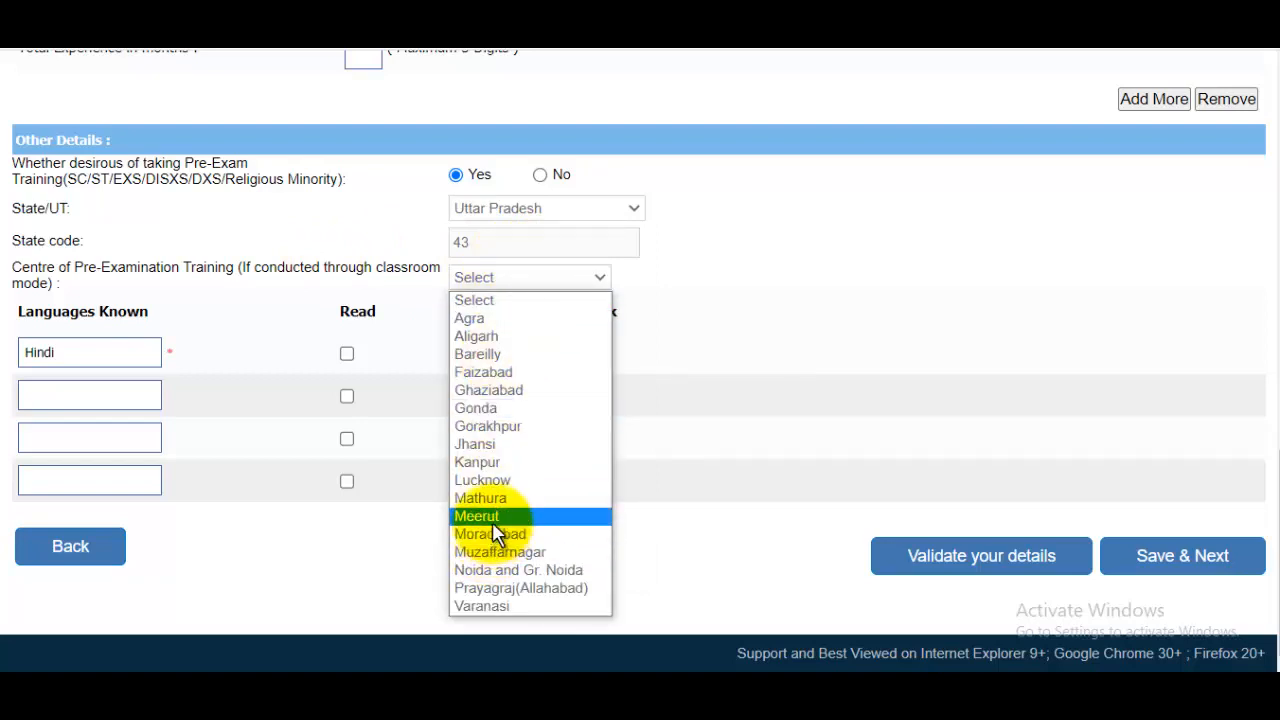
left_click(492, 520)
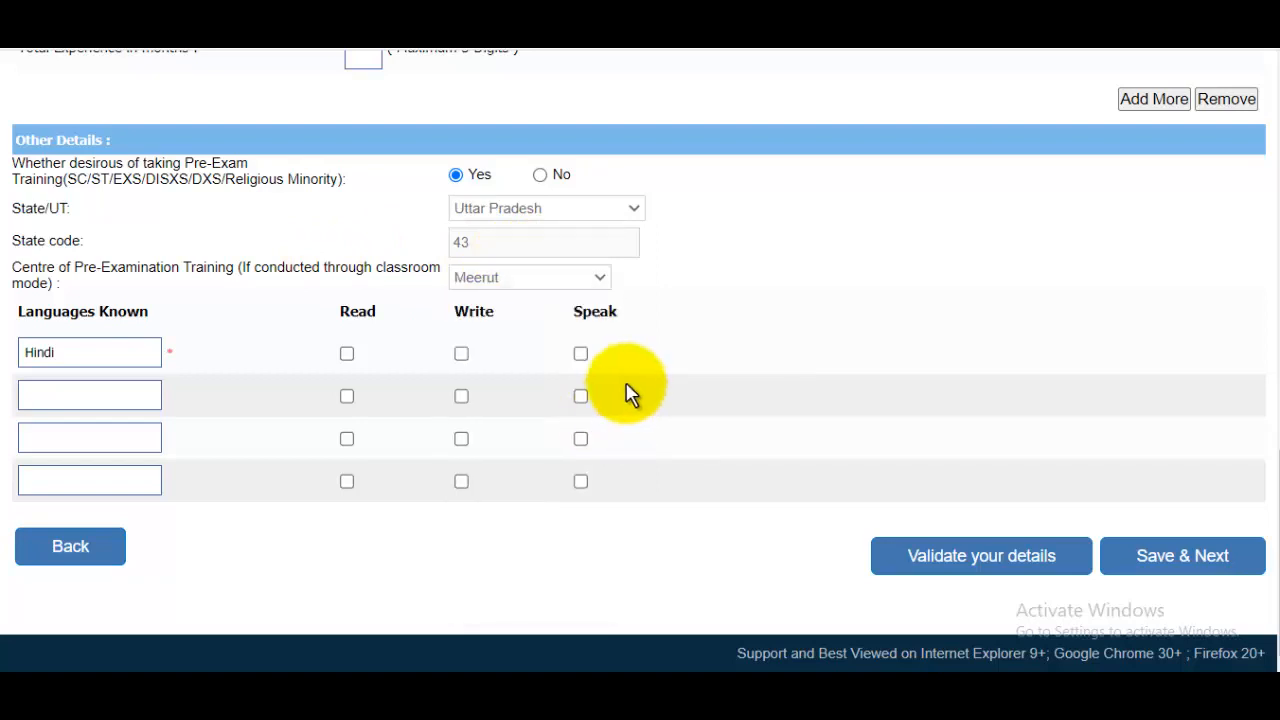
Mark Hindi and English as languages the applicant reads, writes and speaks.
left_click(347, 355)
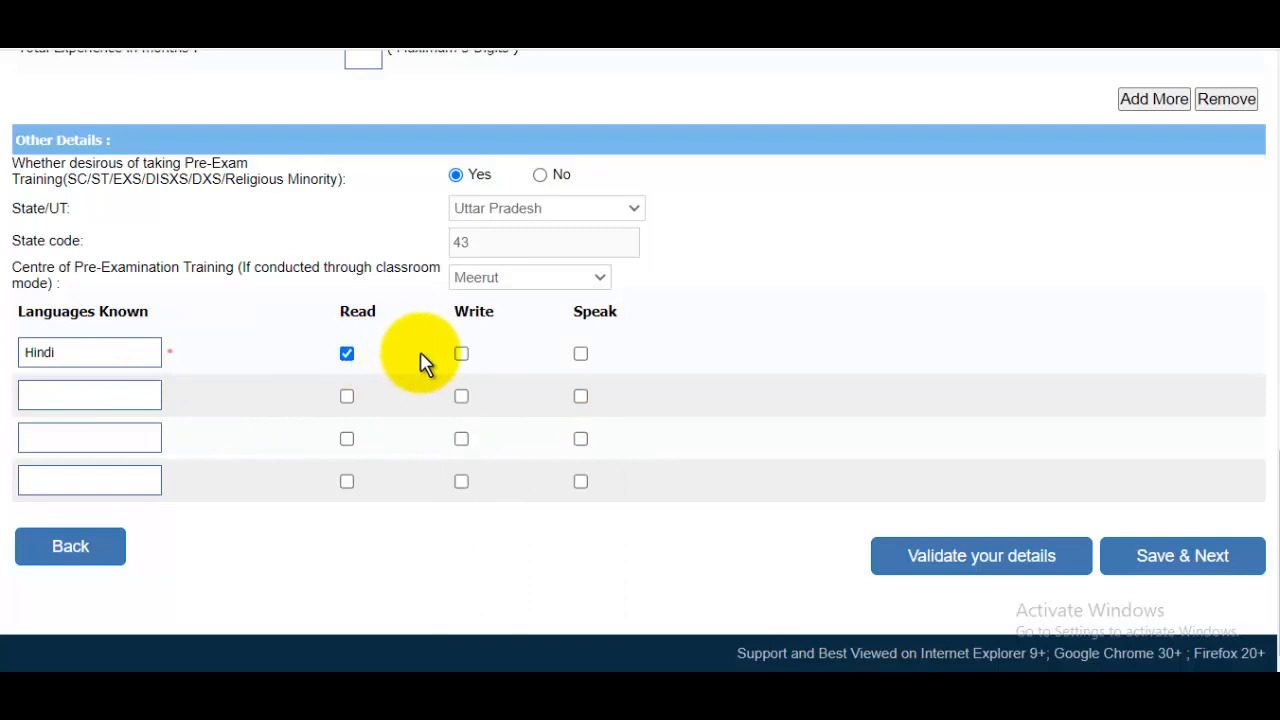
left_click(462, 356)
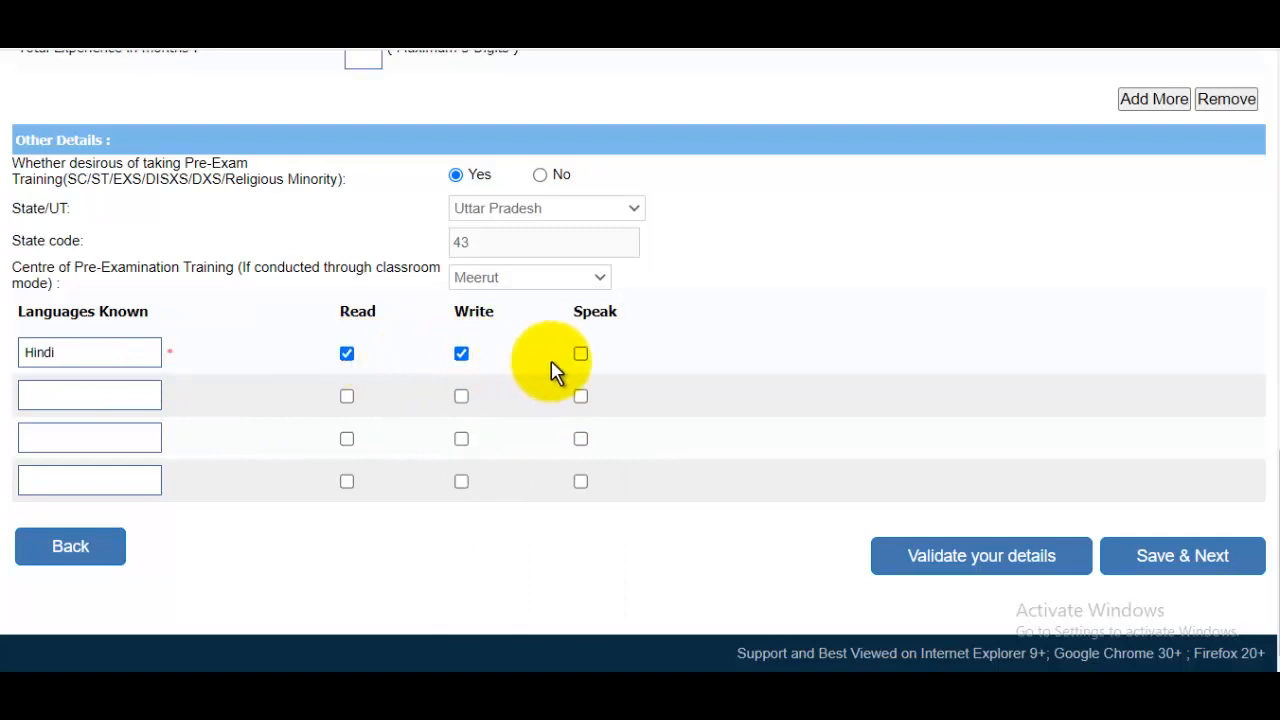
left_click(582, 362)
left_click(114, 404)
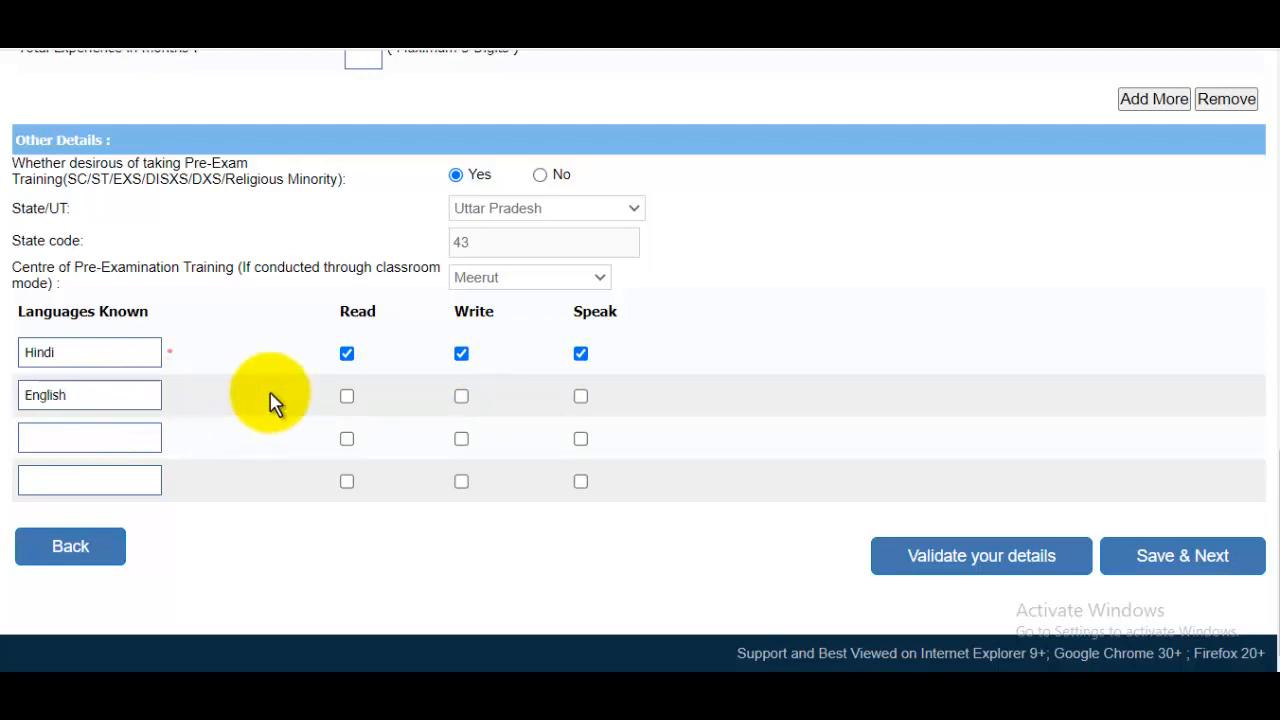
left_click(349, 396)
left_click(463, 398)
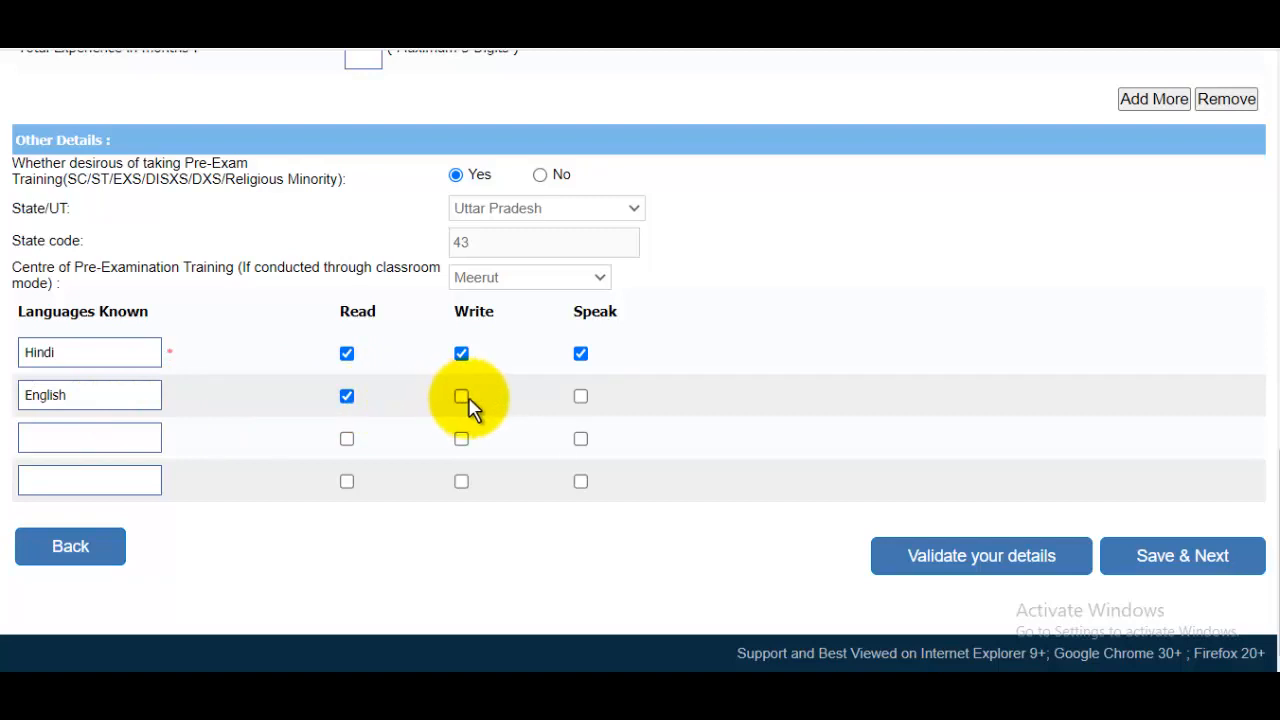
left_click(582, 400)
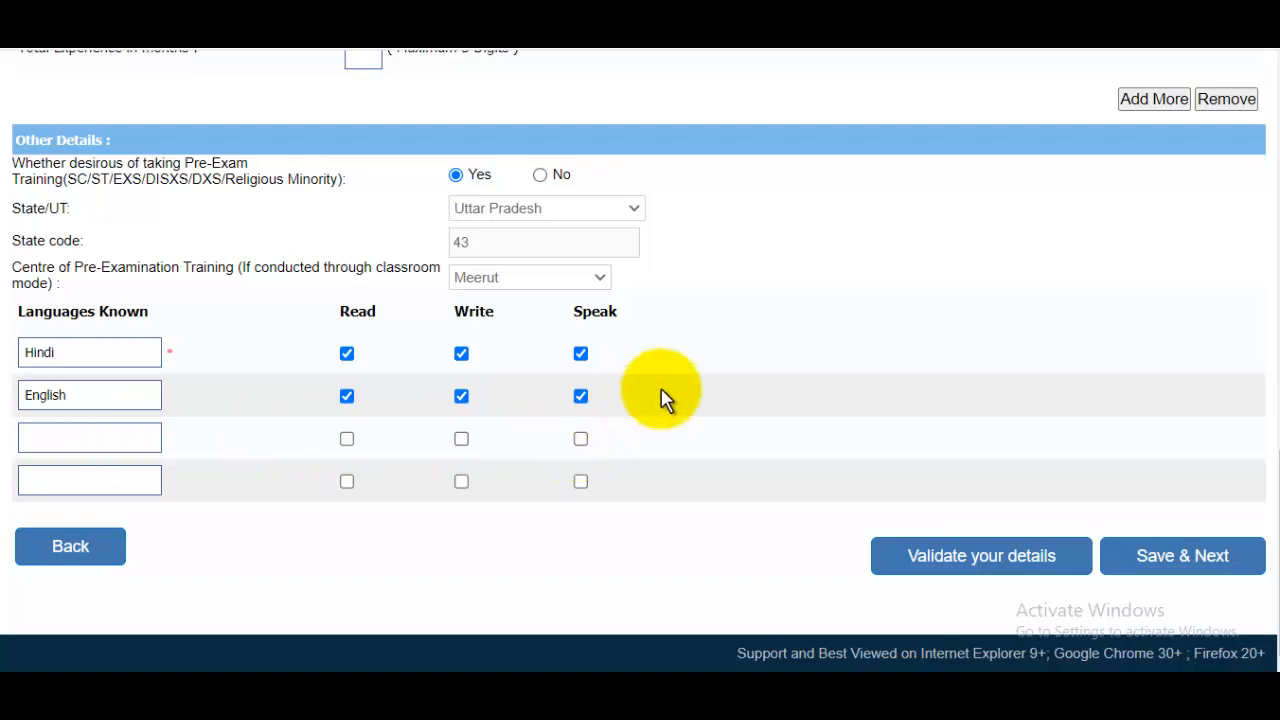
Save the details and confirm the shown photo on the registration preview.
left_click(1163, 576)
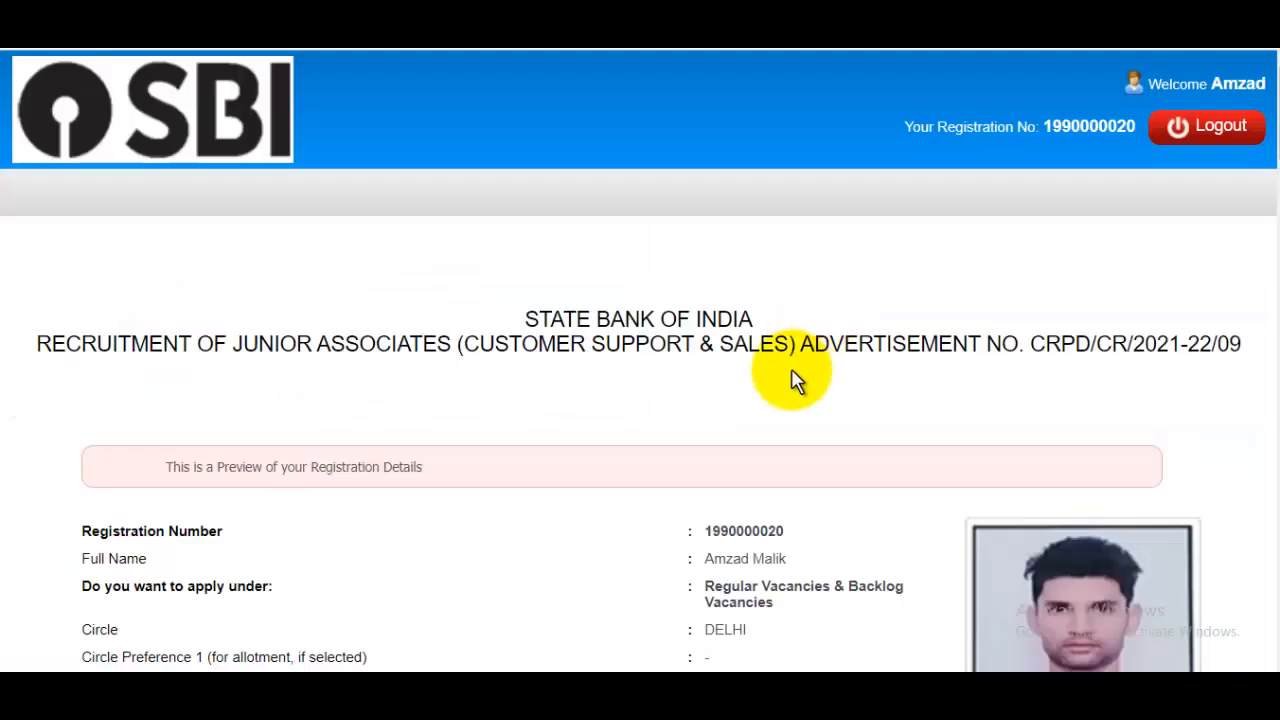
scroll(790, 385, "down", 2)
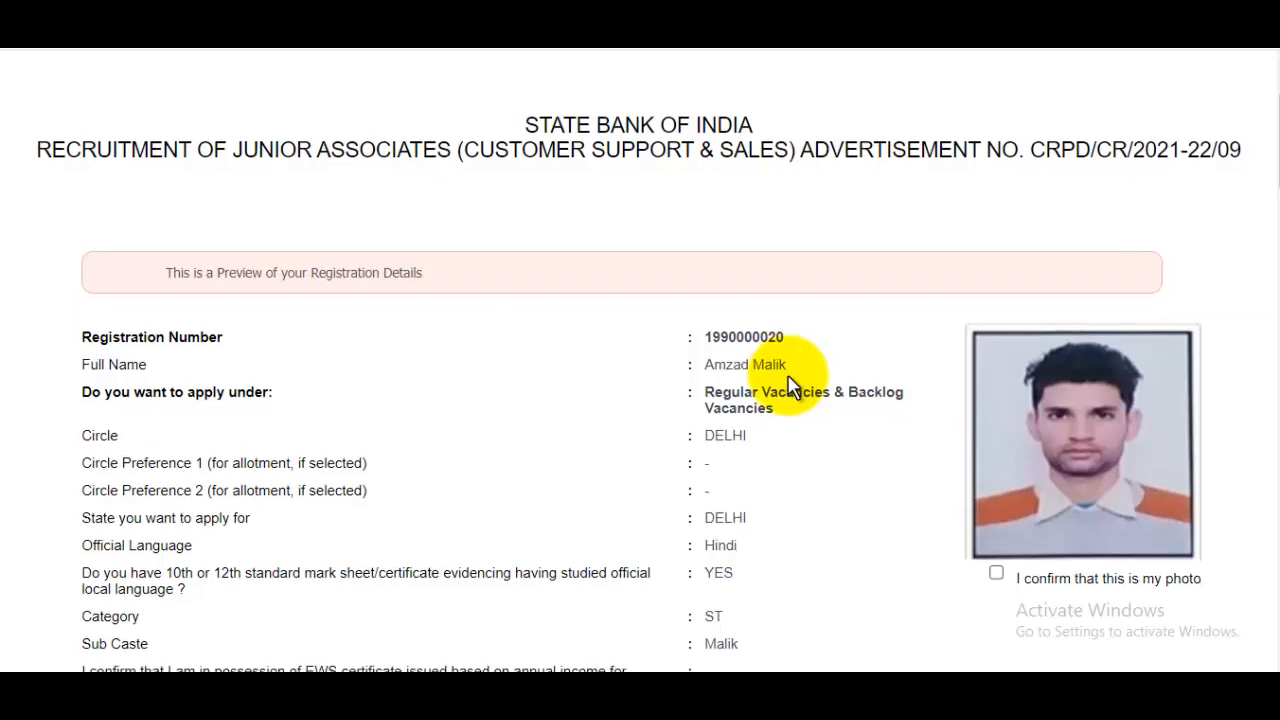
scroll(785, 385, "down", 1)
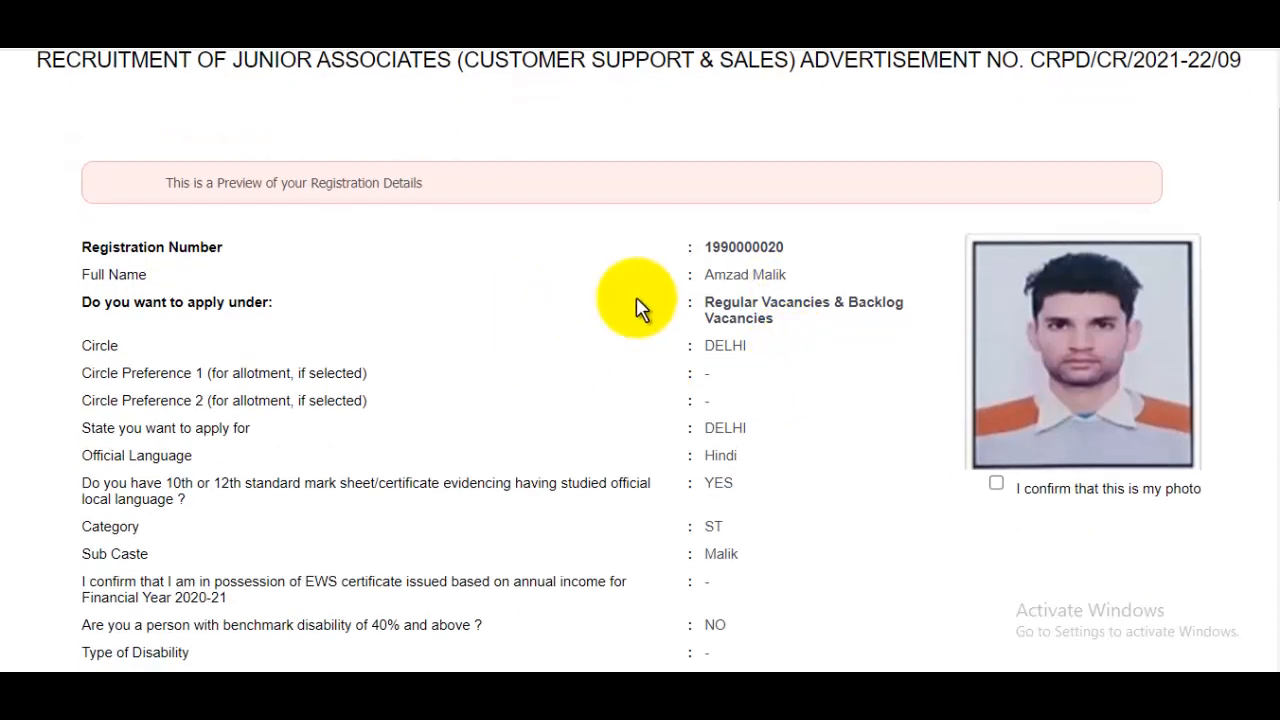
left_click(997, 487)
scroll(934, 534, "down", 20)
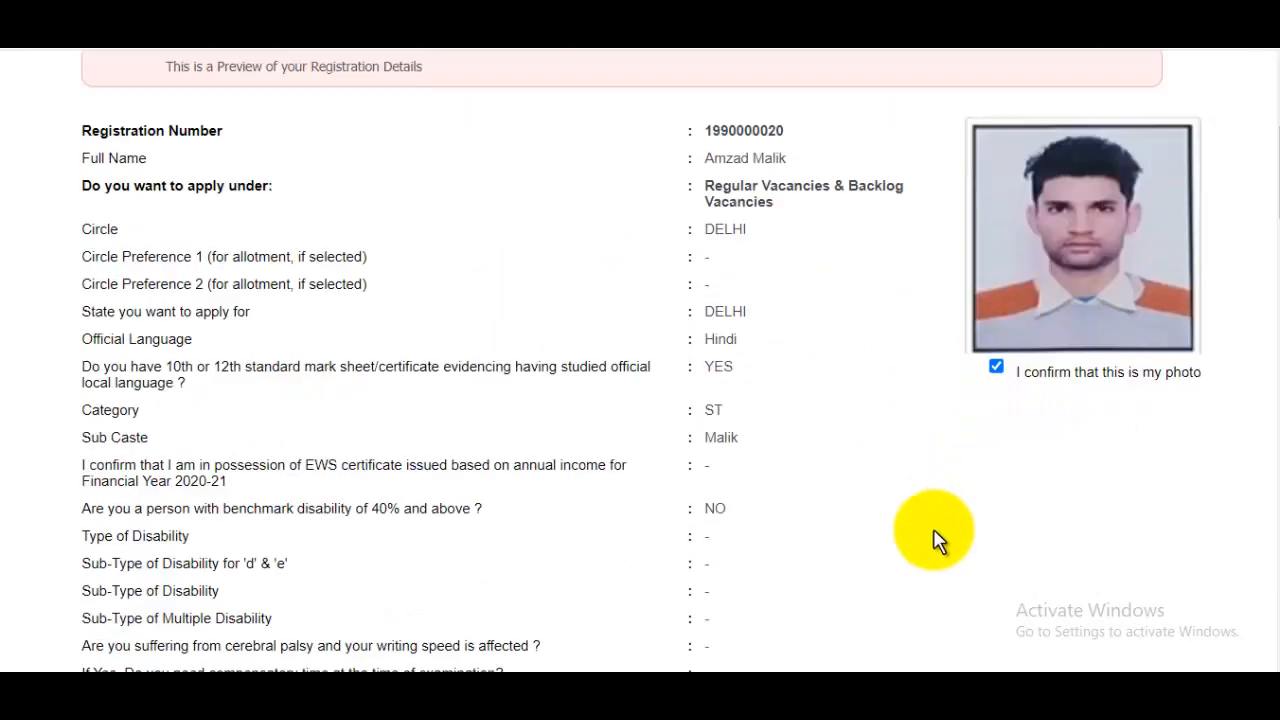
scroll(597, 335, "down", 8)
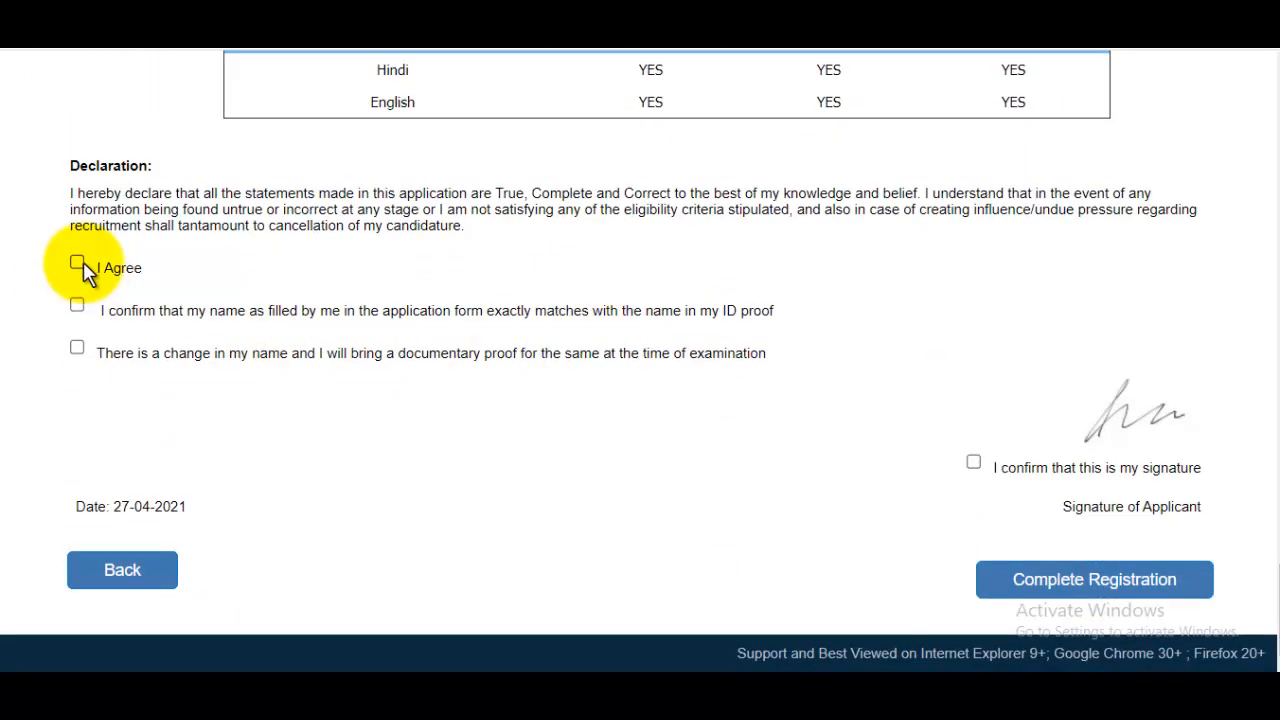
Tick the three declaration statements and submit the registration.
left_click(79, 266)
left_click(79, 306)
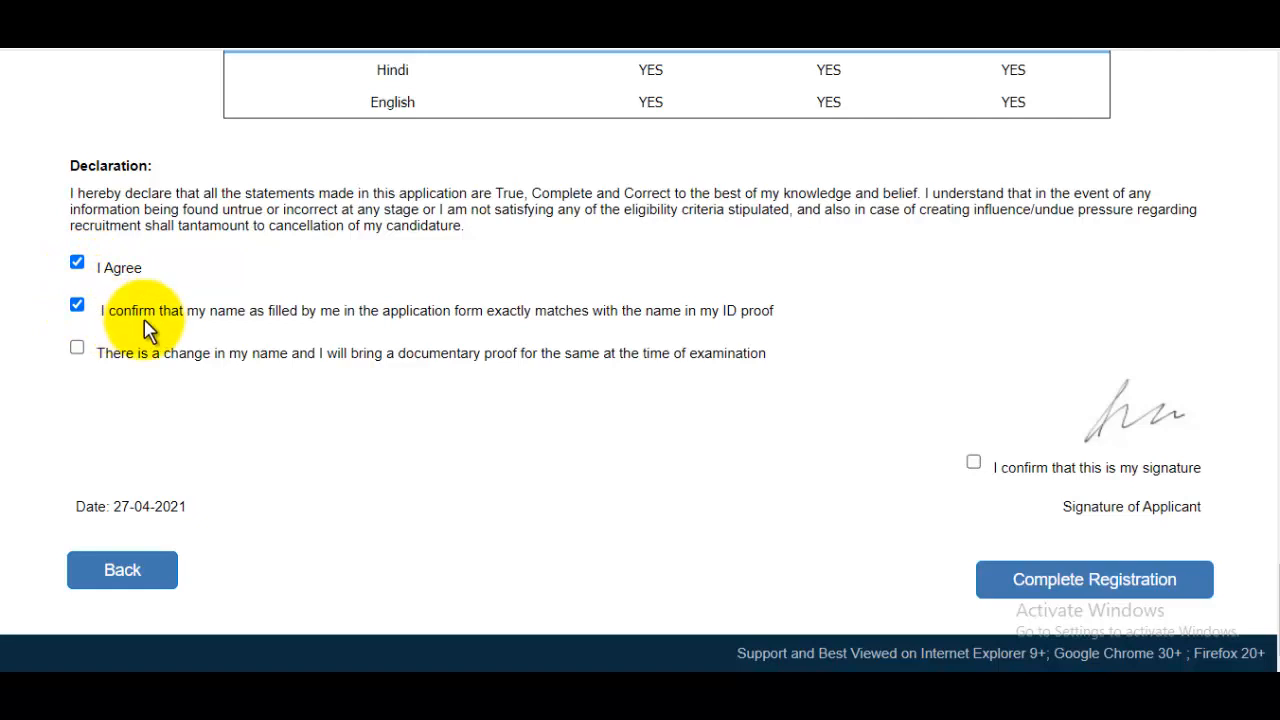
left_click(78, 348)
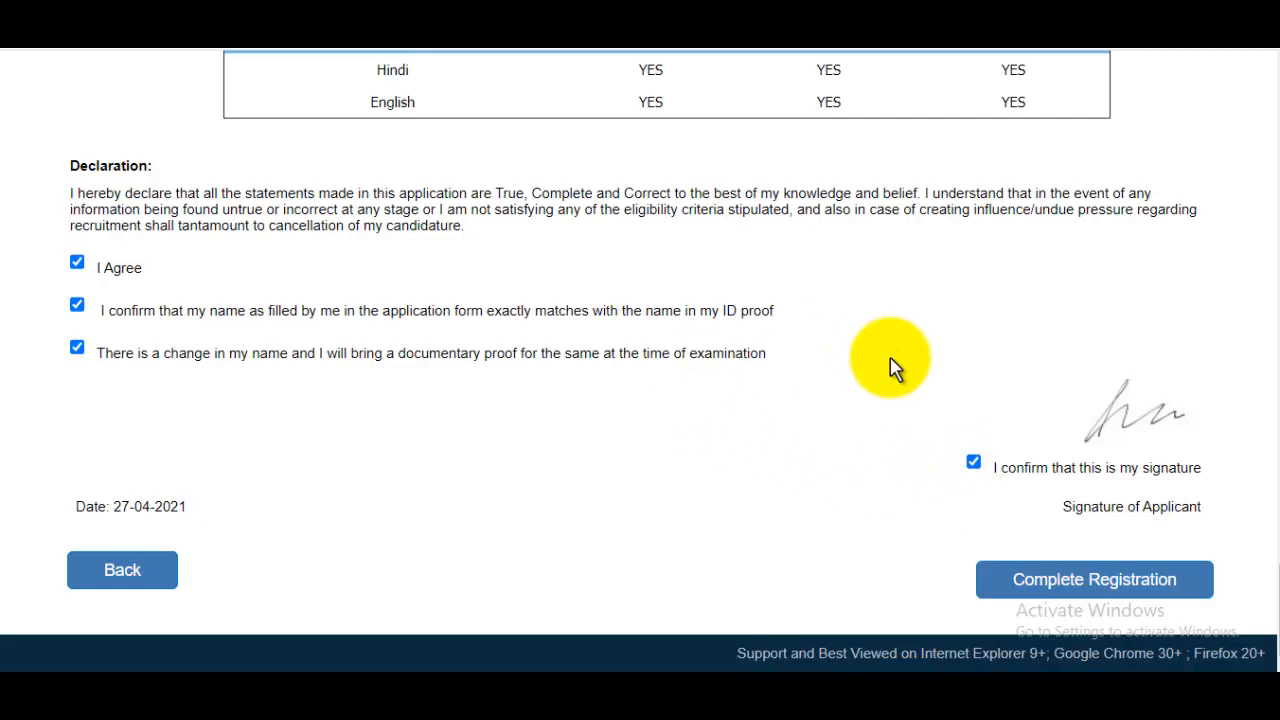
left_click(1120, 576)
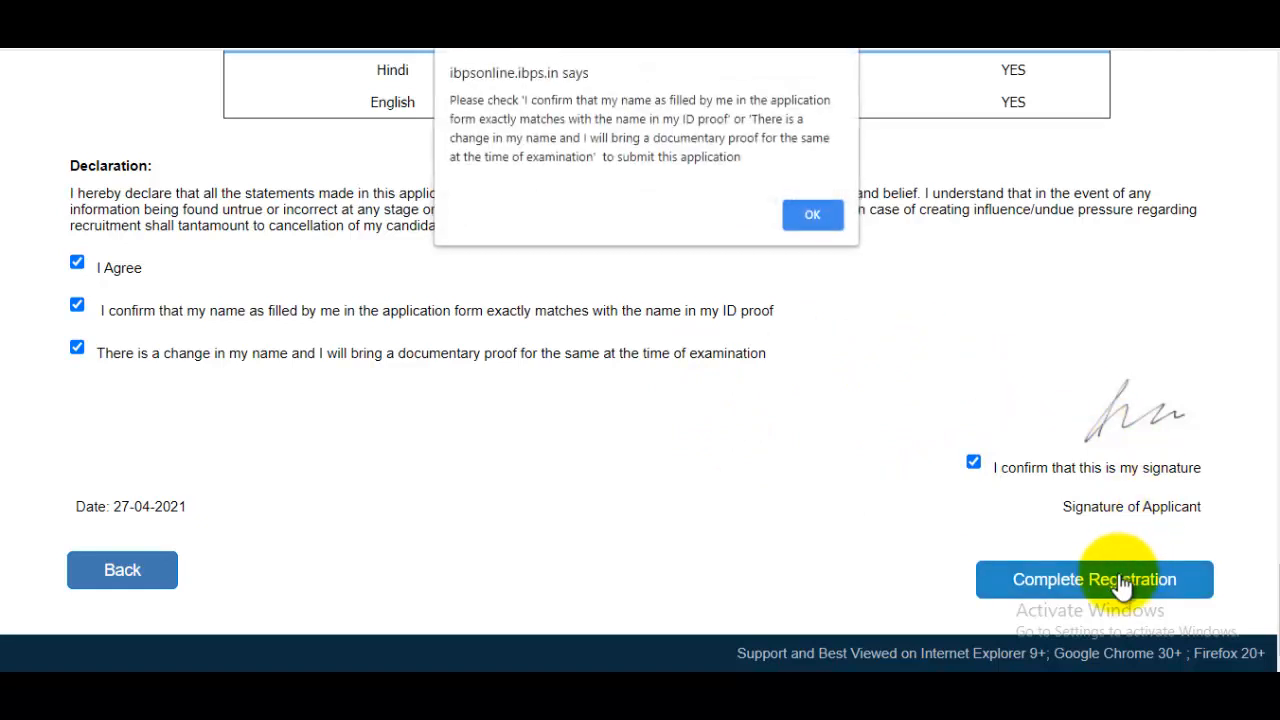
Dismiss the name warning and upload Thumb.jpg as the thumb impression, accepting its preview.
left_click(827, 218)
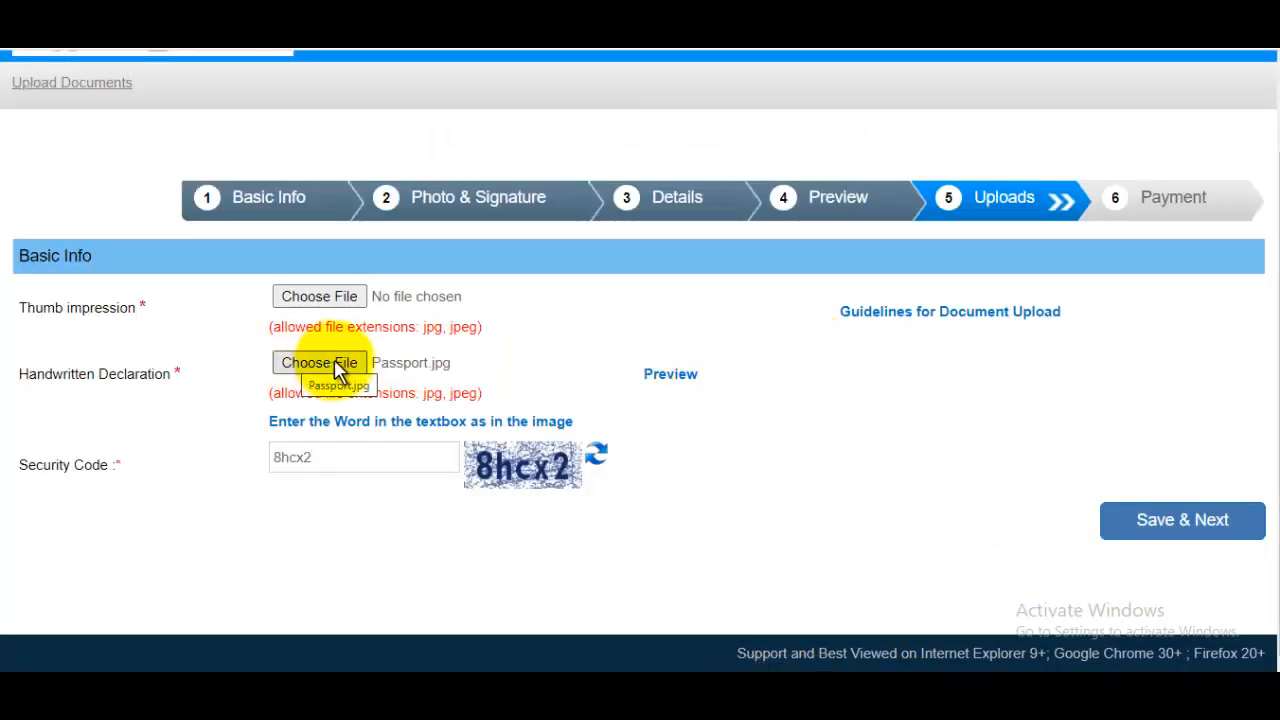
left_click(330, 298)
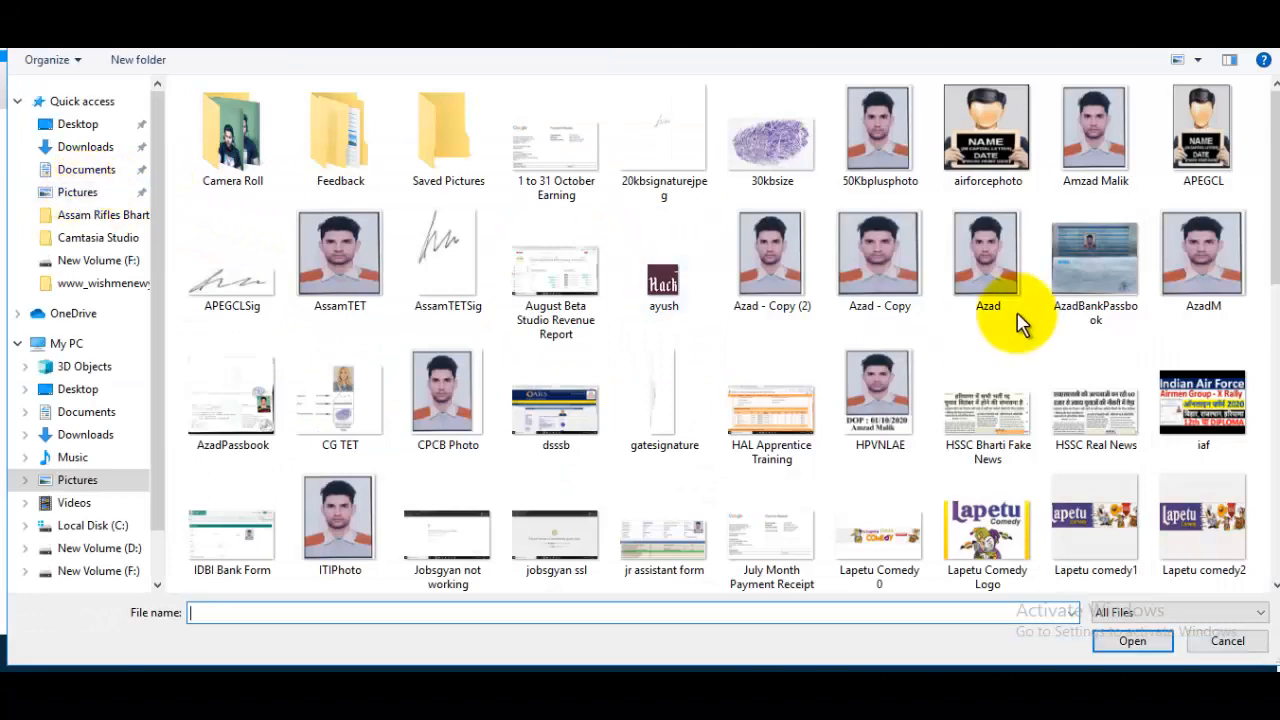
left_click_drag(1275, 180, 1218, 453)
left_click(1205, 436)
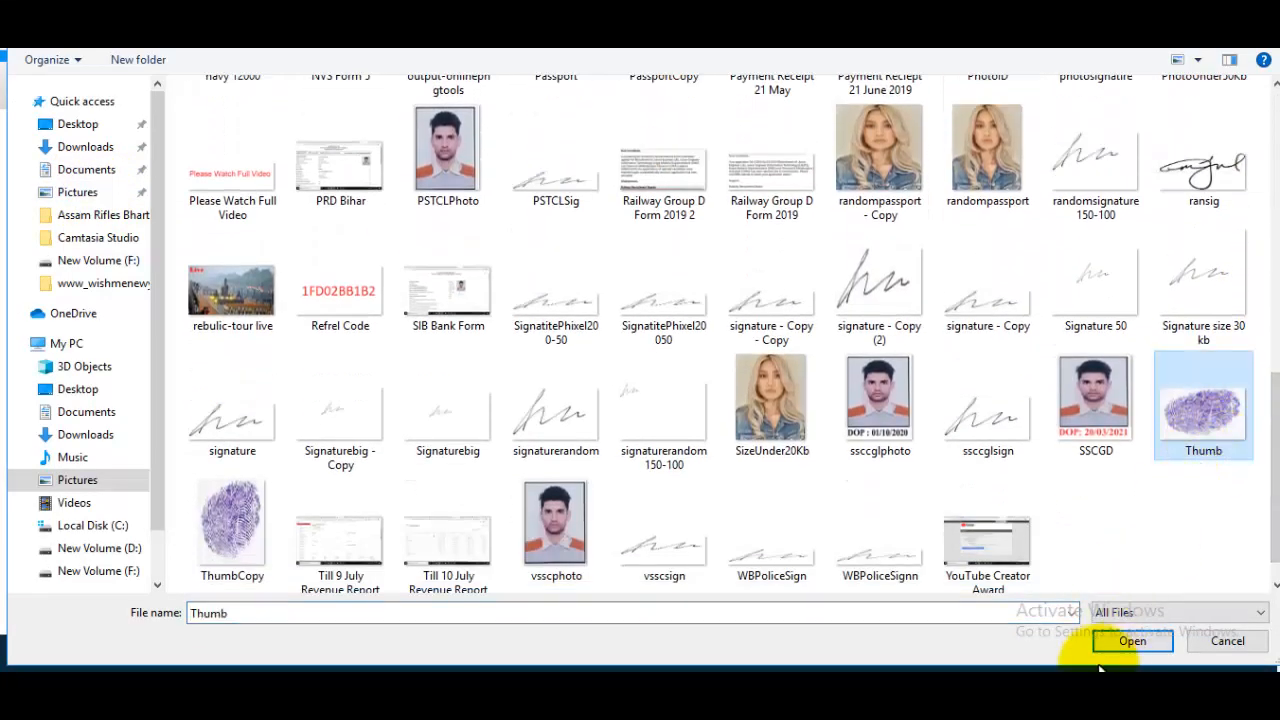
left_click(1131, 641)
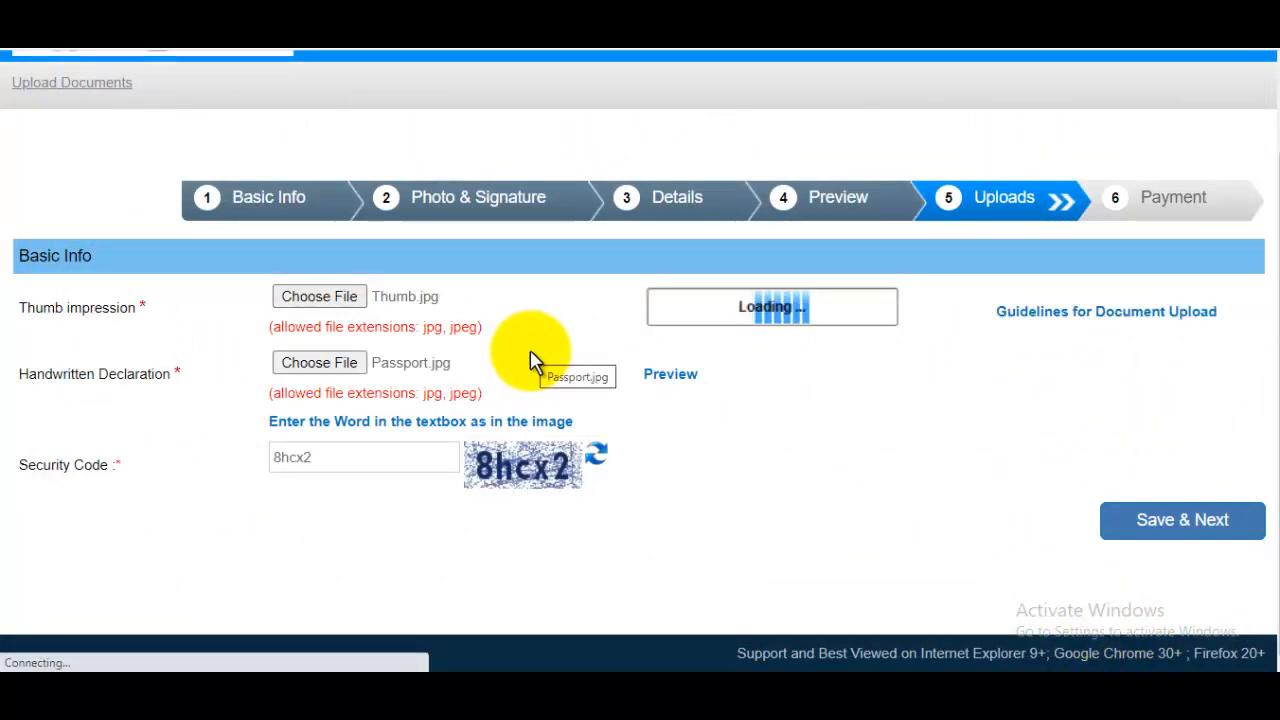
scroll(668, 423, "down", 2)
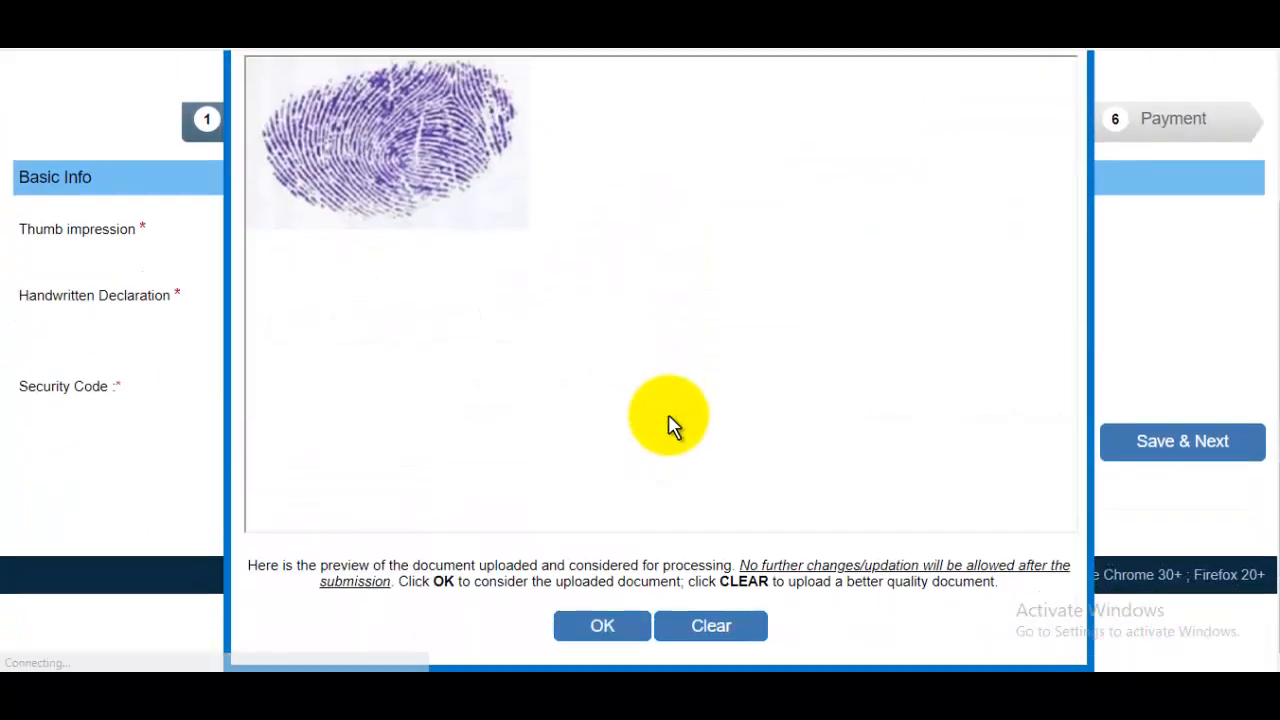
left_click(605, 625)
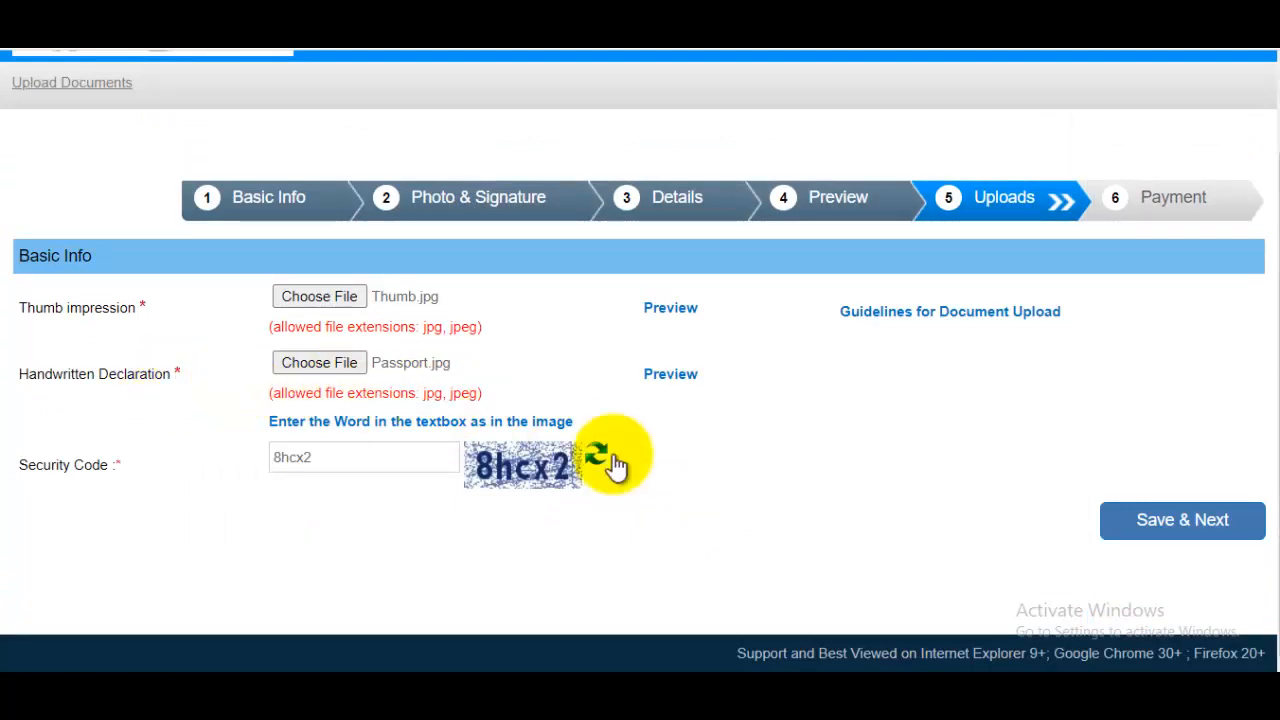
left_click(770, 697)
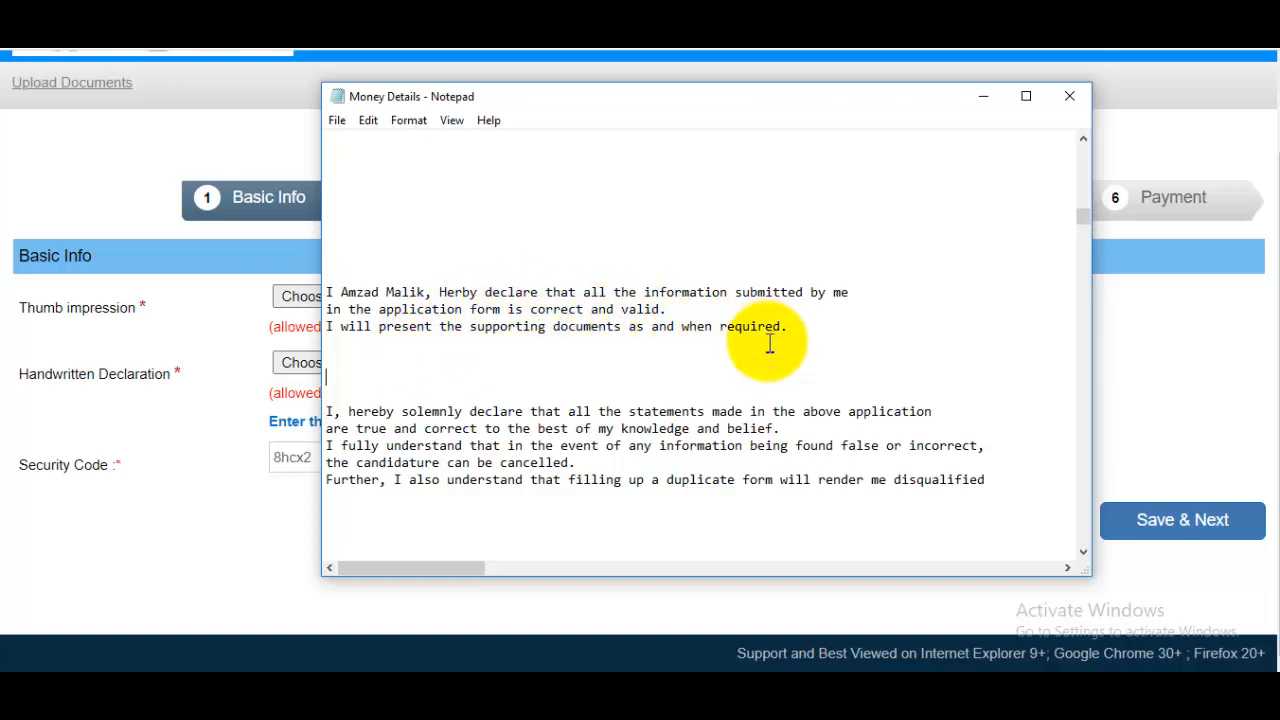
Highlight the two declaration paragraphs in Notepad, then minimize Notepad.
left_click_drag(379, 310, 456, 310)
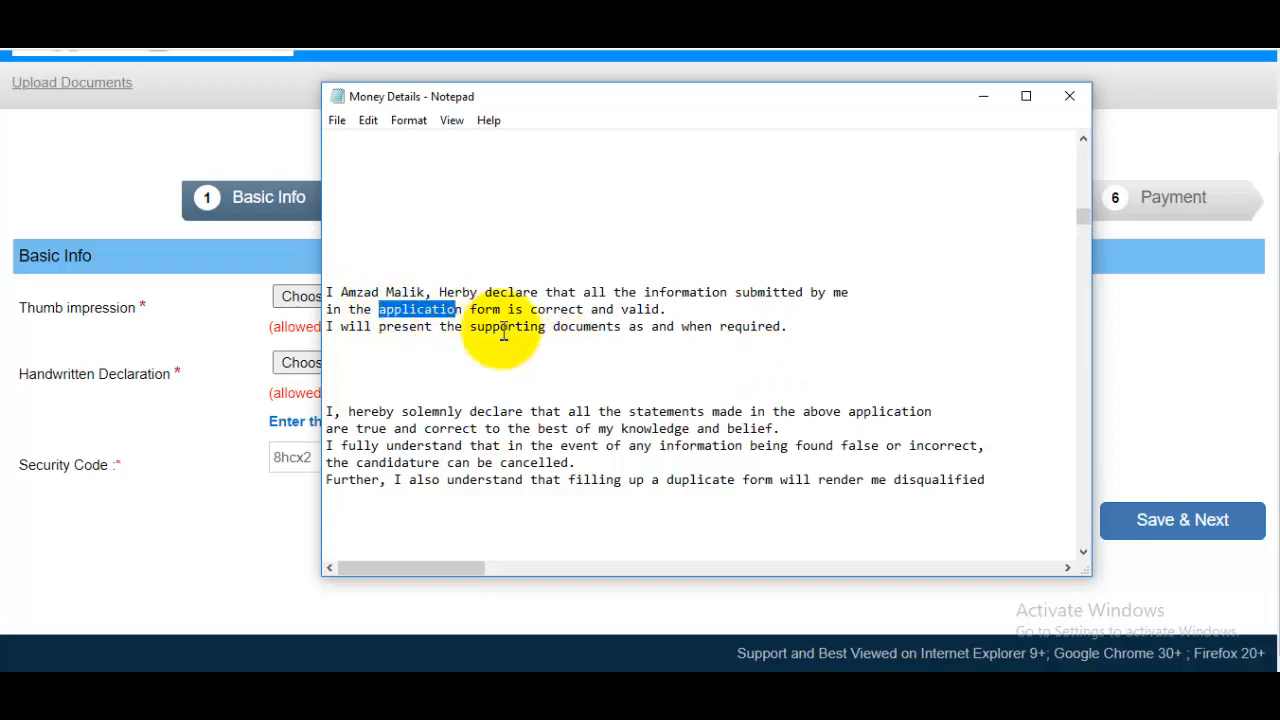
left_click_drag(332, 412, 986, 478)
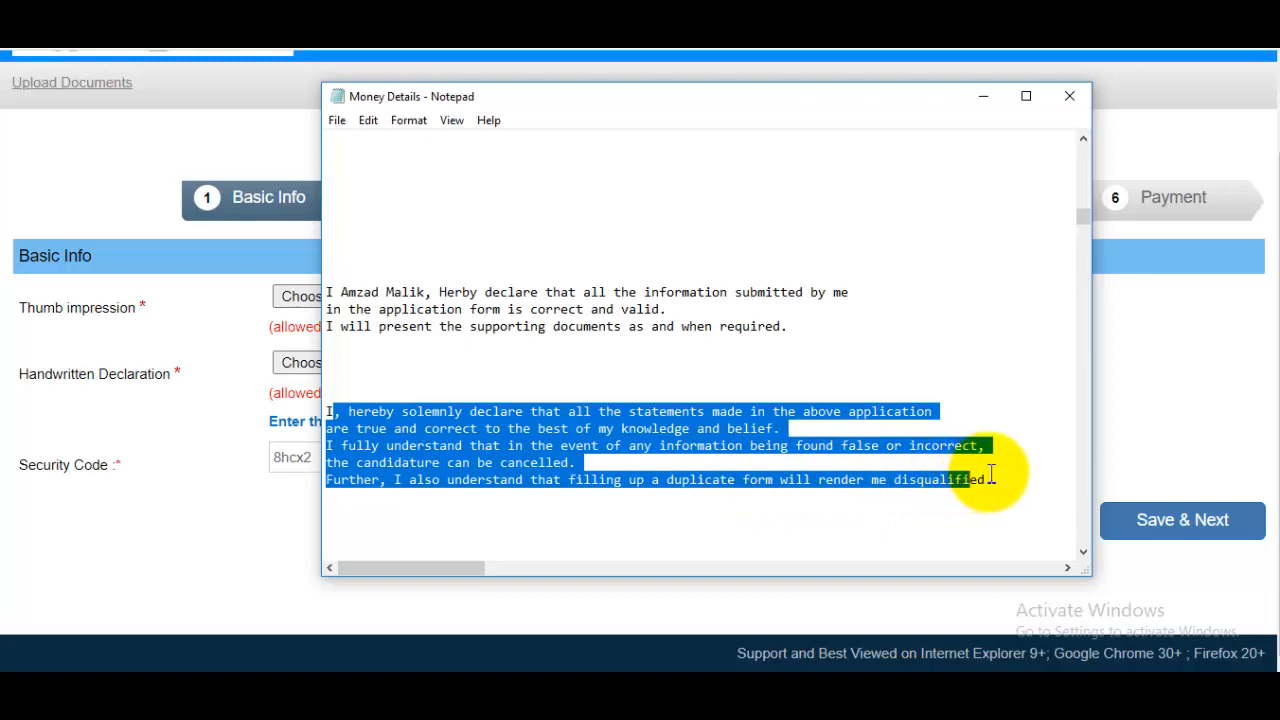
left_click(986, 478)
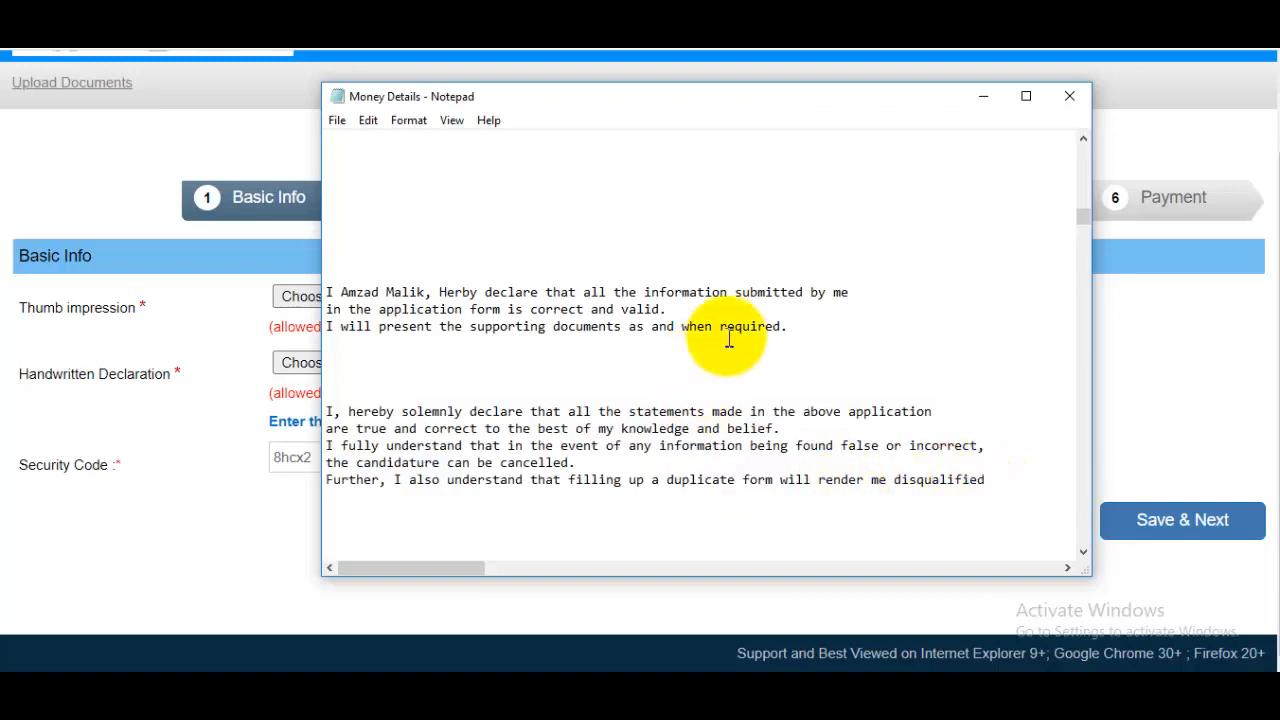
left_click(984, 100)
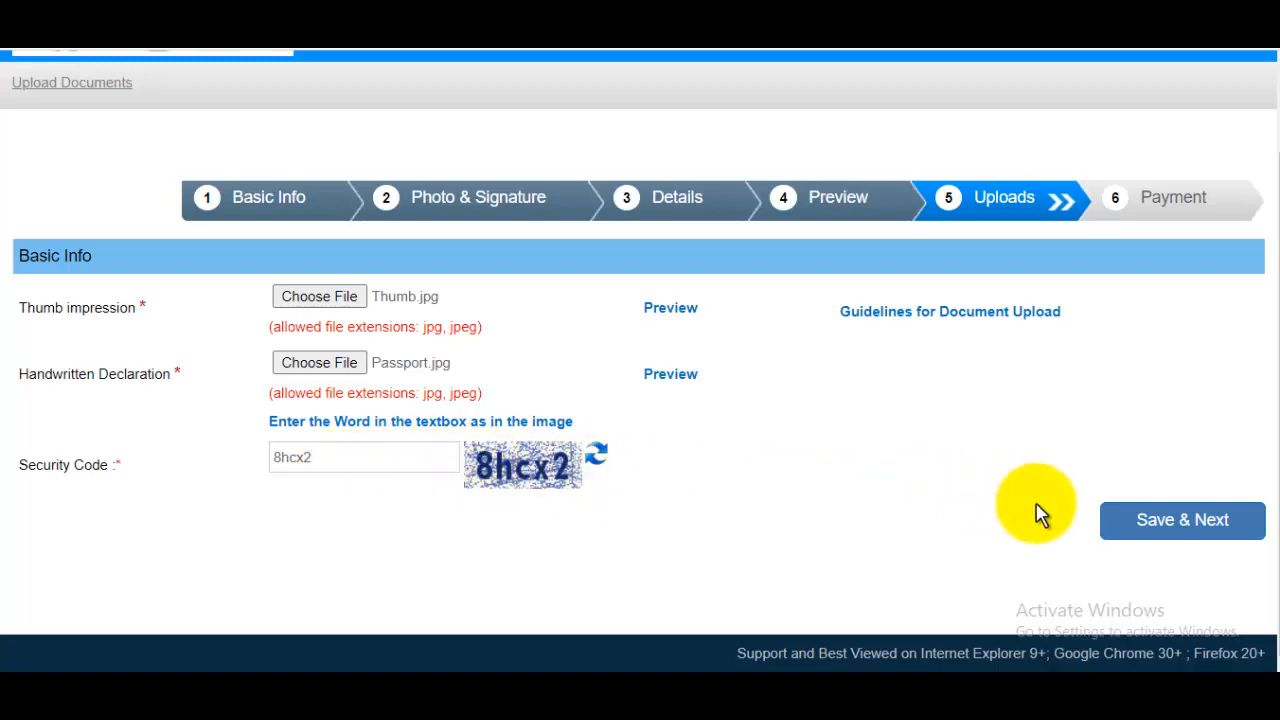
Save the uploaded documents, confirm the data is final, and review the Application Print page.
left_click(1162, 528)
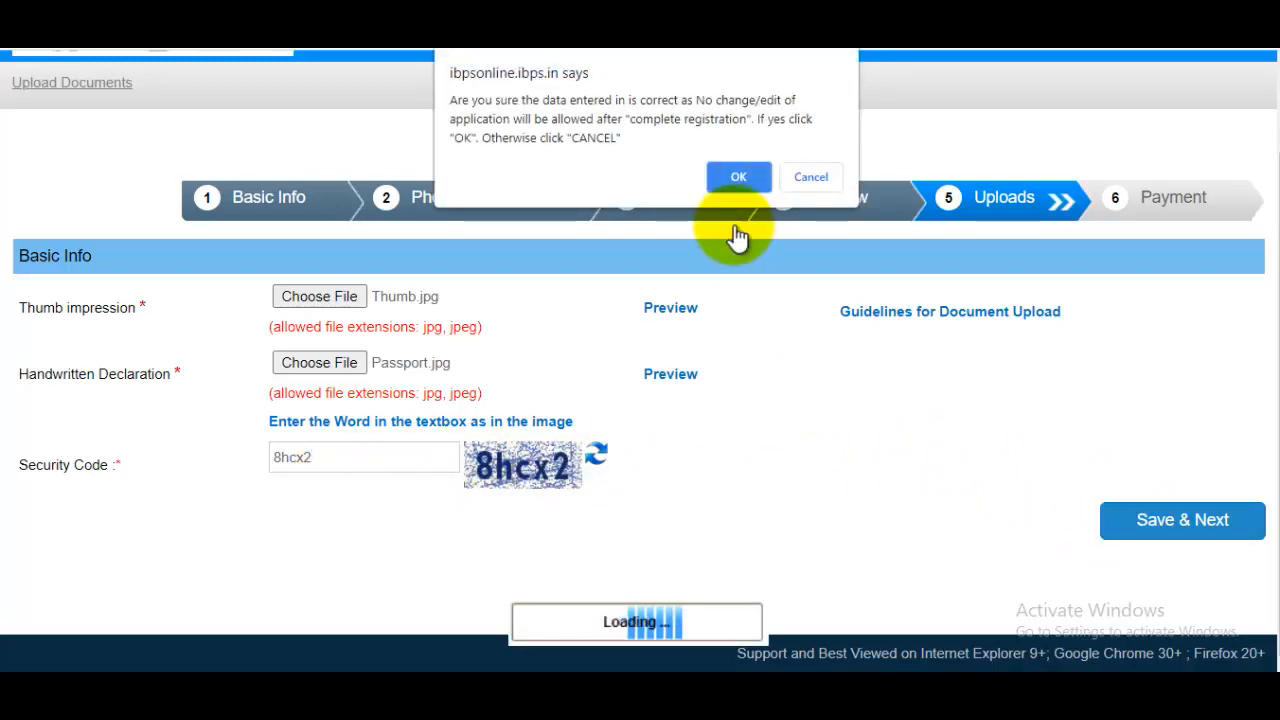
left_click(735, 178)
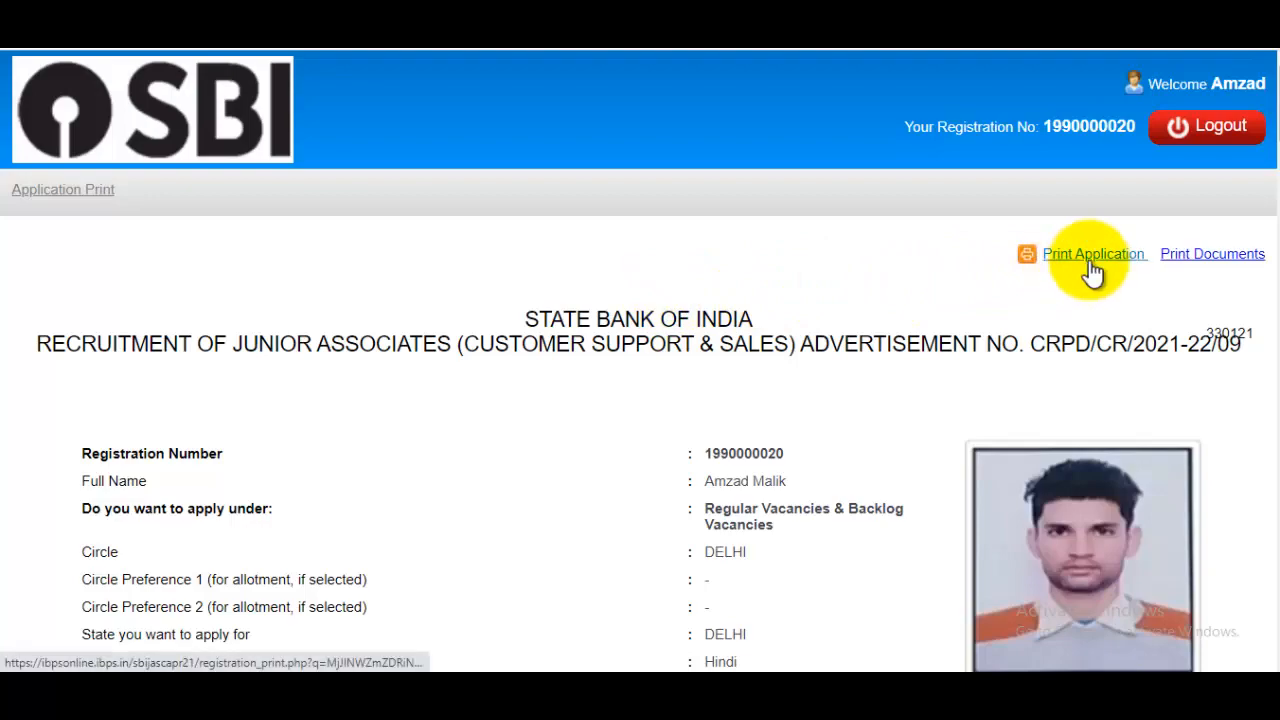
scroll(994, 337, "down", 8)
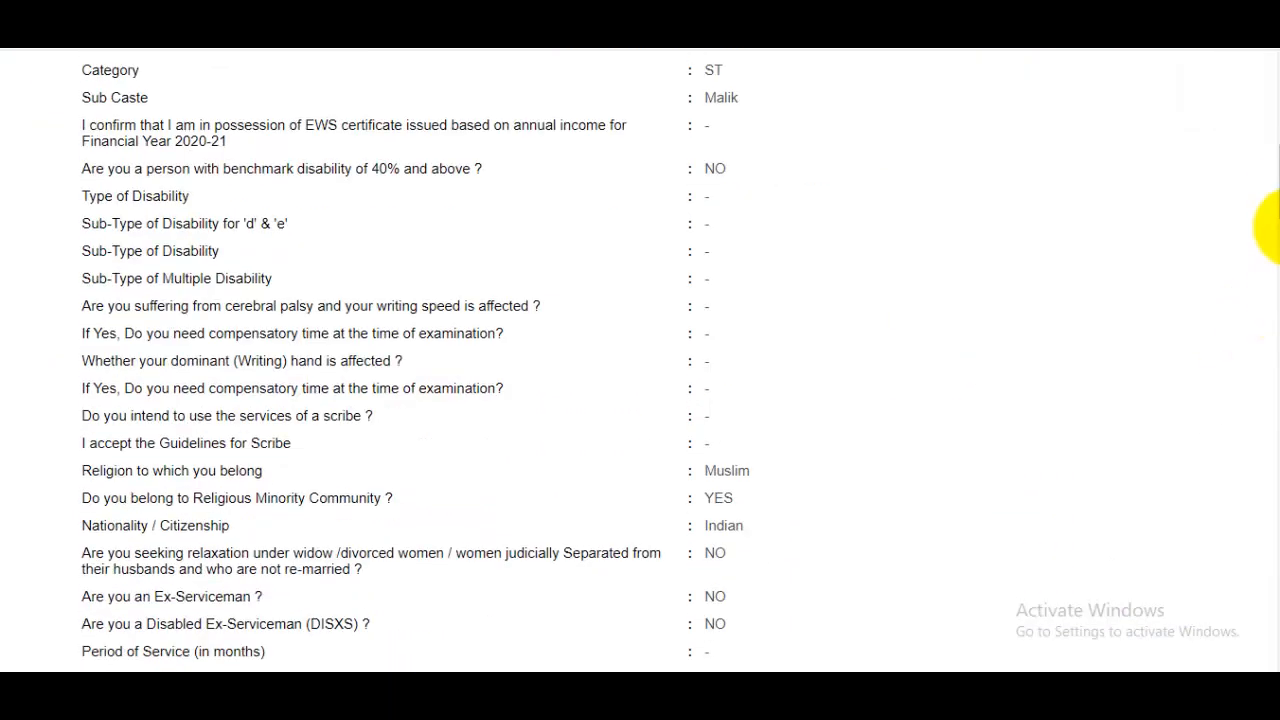
left_click_drag(1279, 184, 1252, 166)
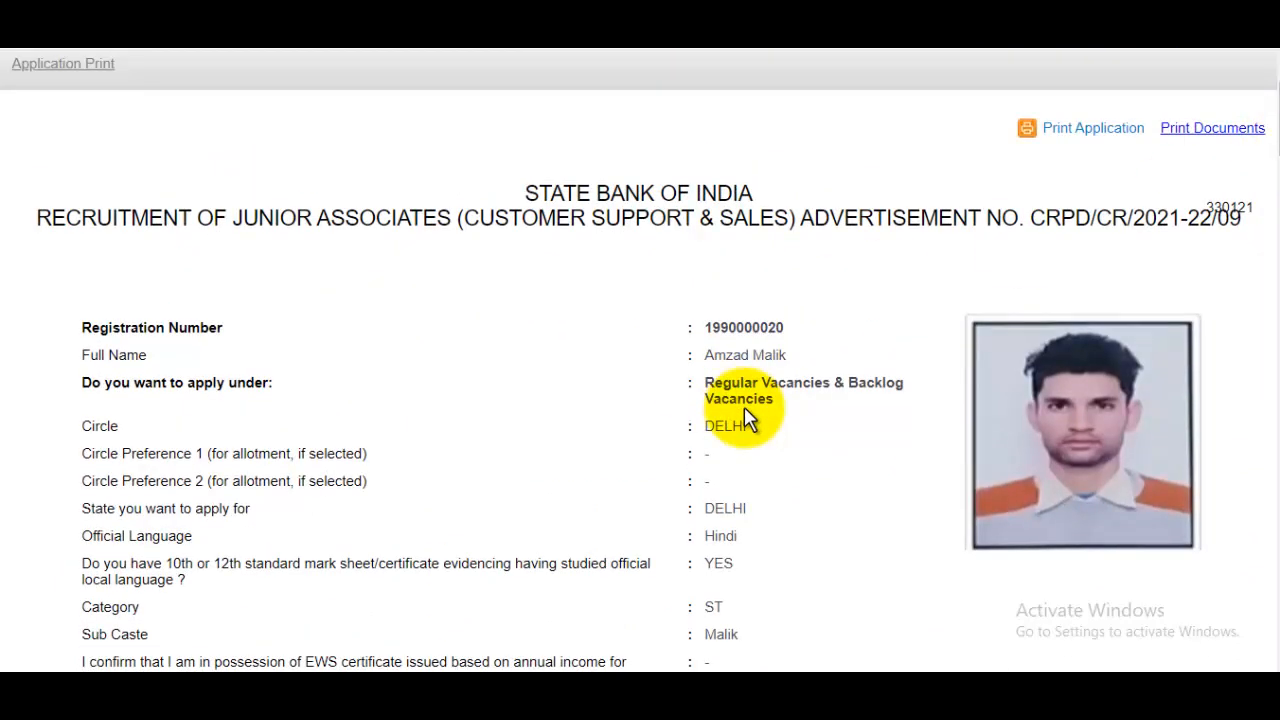
scroll(744, 420, "up", 2)
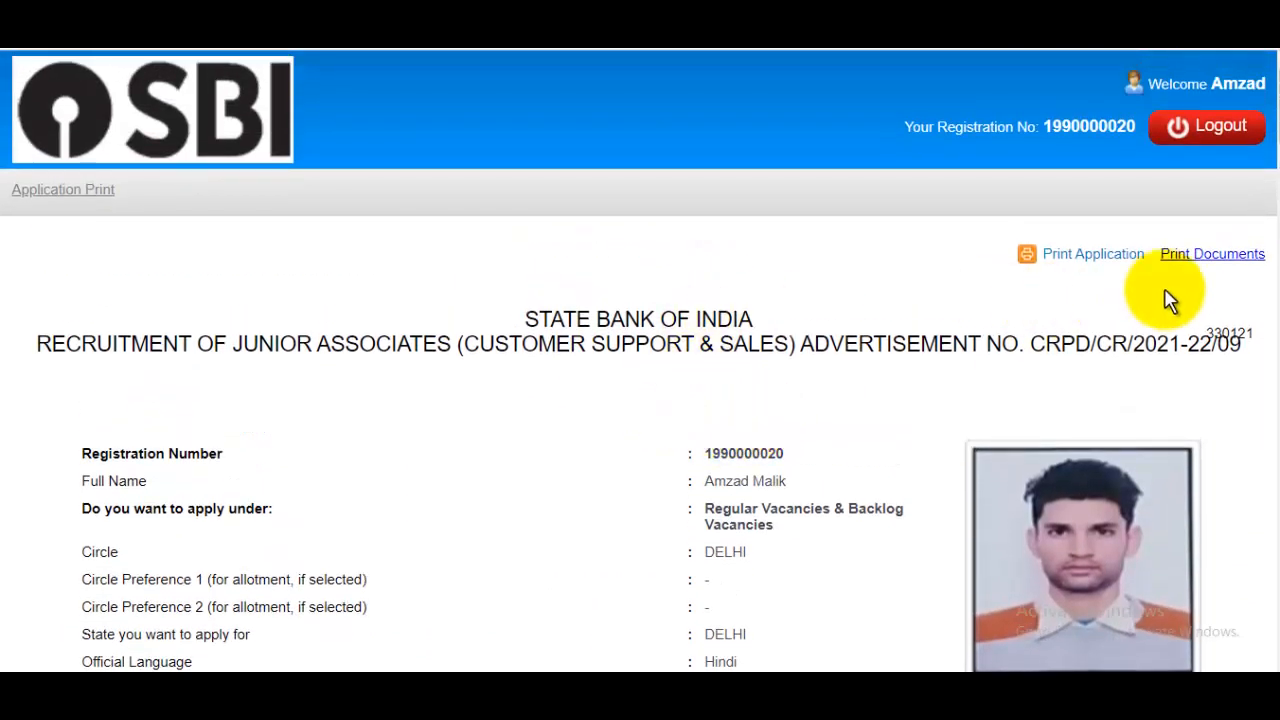
Save the application print as a PDF named 'sbi clerk fo…' in Downloads.
left_click(1098, 258)
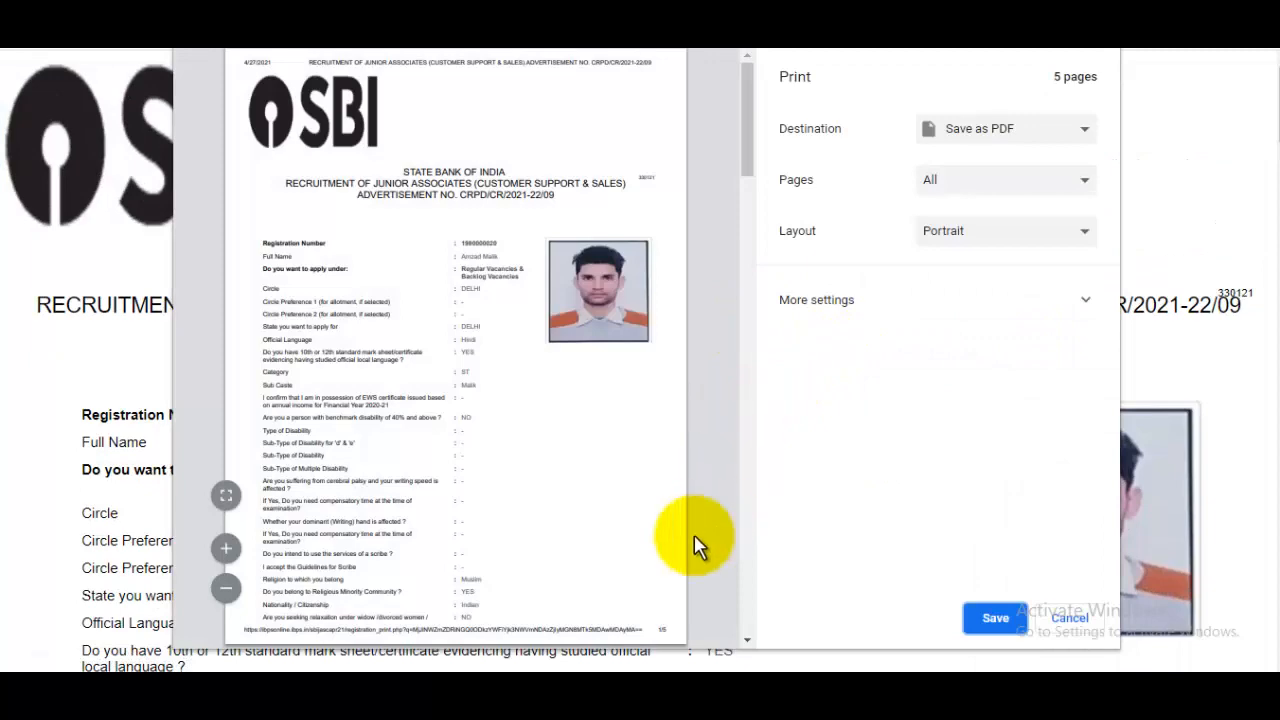
left_click(979, 620)
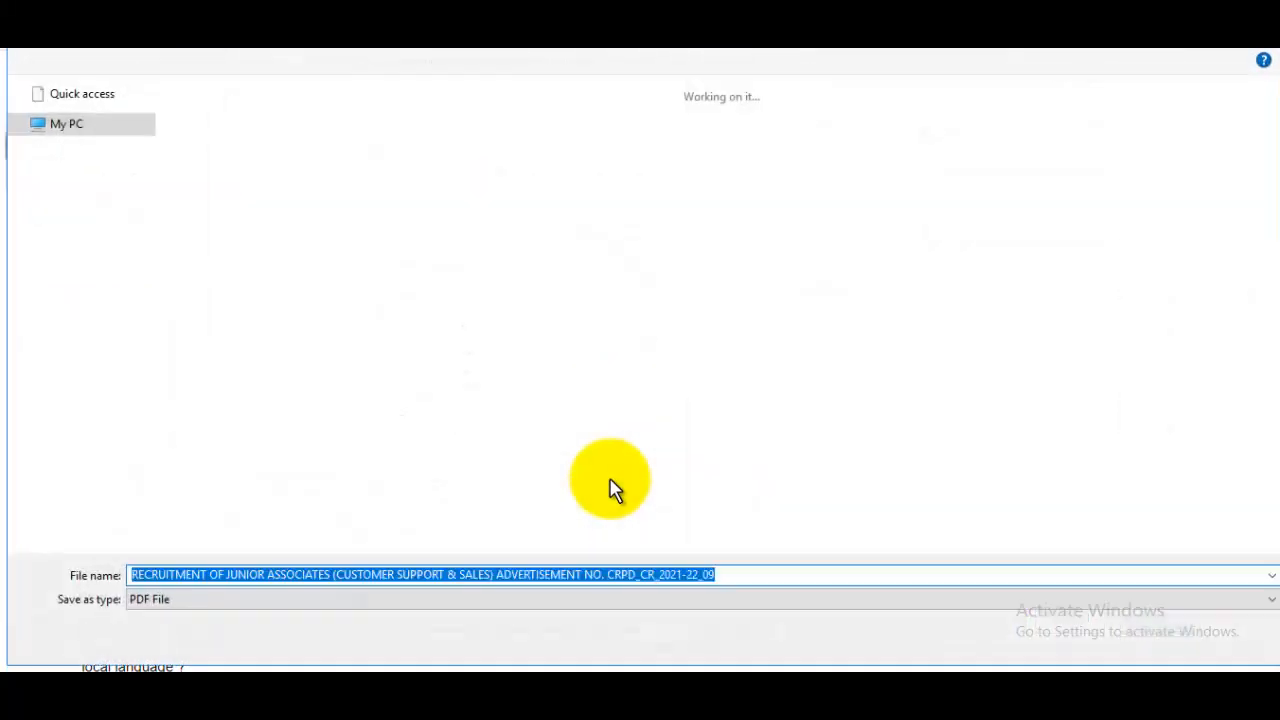
type("sbi")
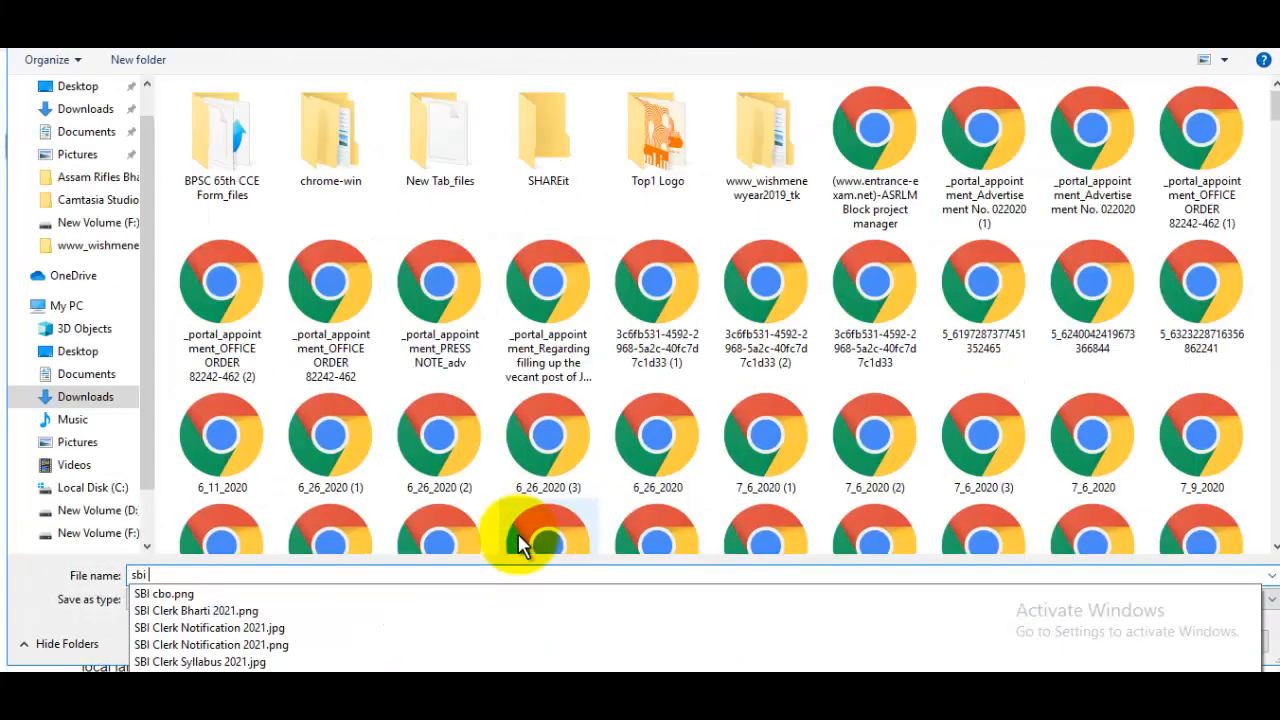
type(" cle")
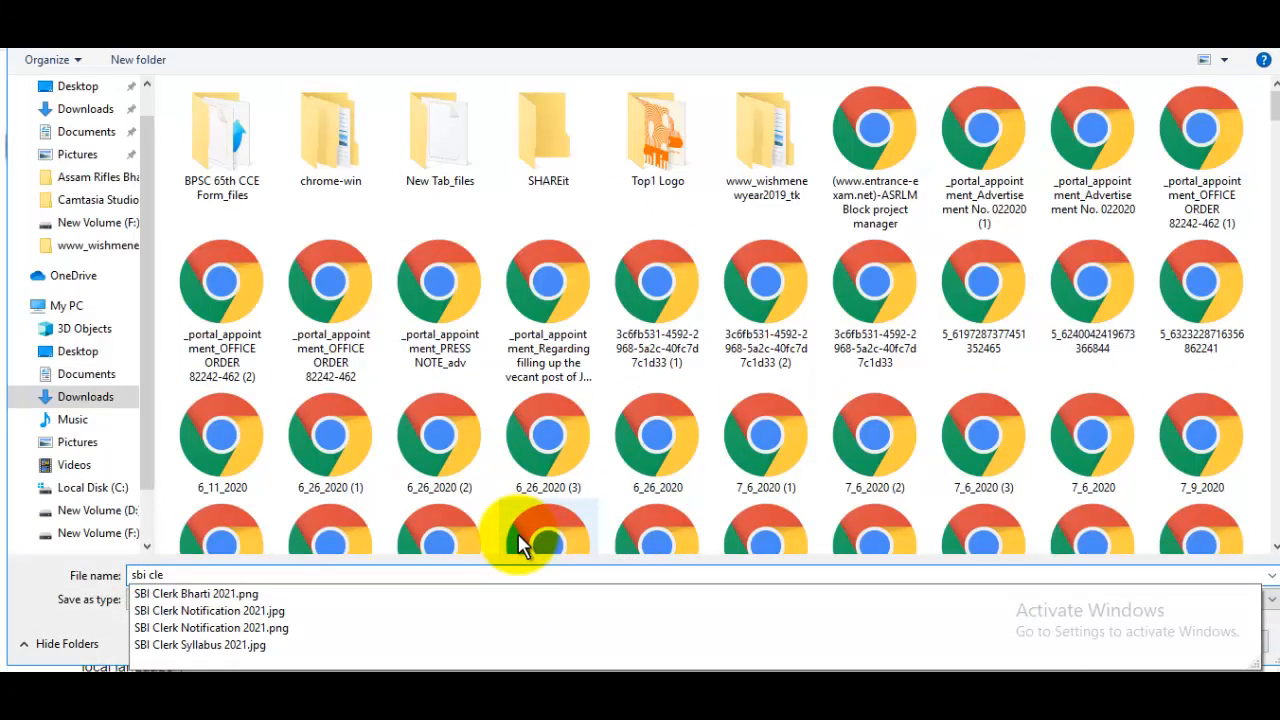
type("rk form 2021")
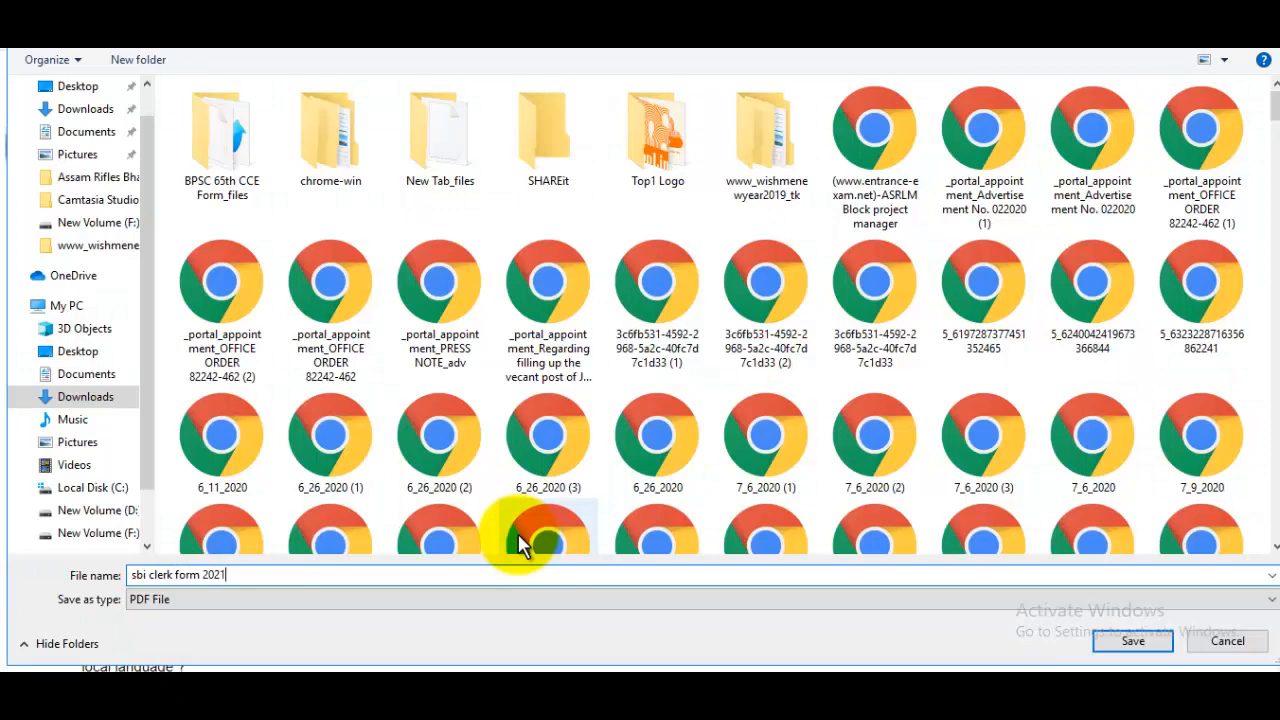
key("Return")
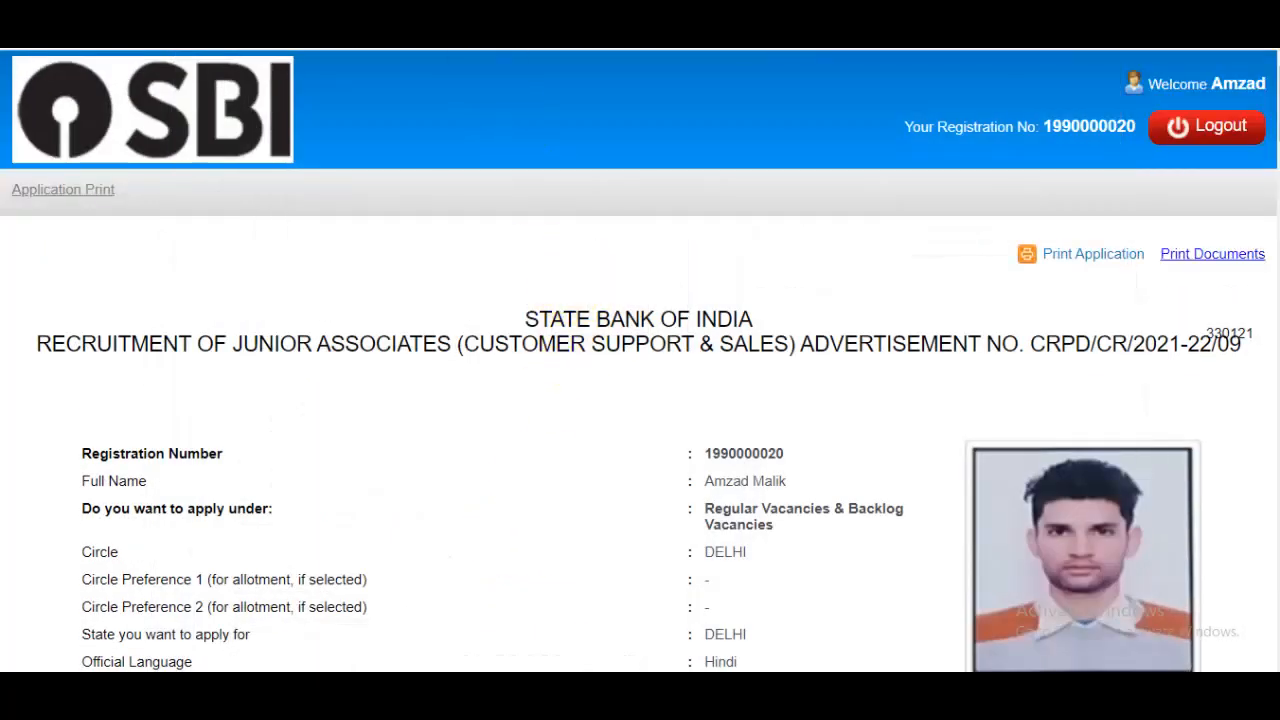